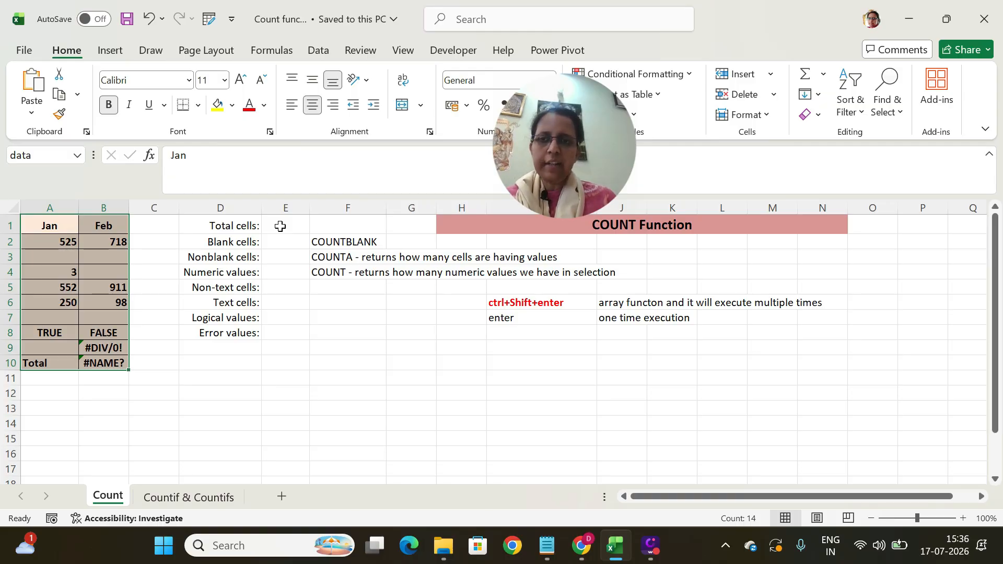
Calculate the total number of cells in E1 with the formula =ROWS(data)*COLUMNS(data)
left_click(281, 226)
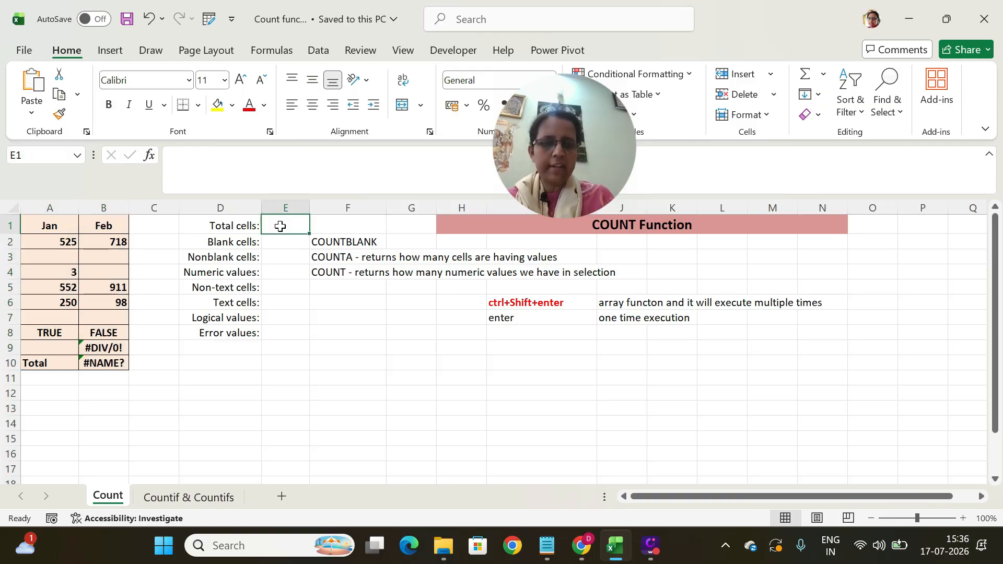
type("=")
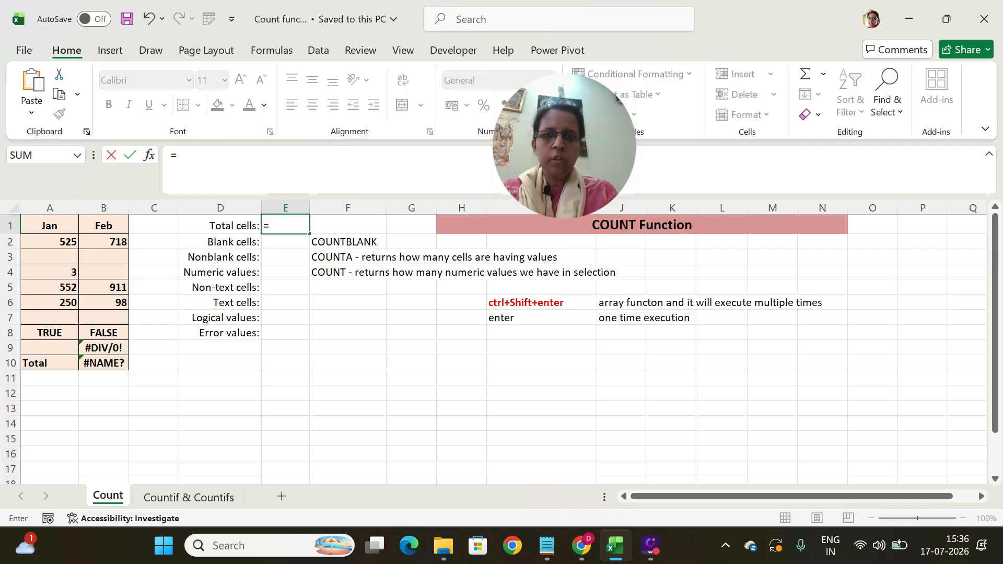
type("rows")
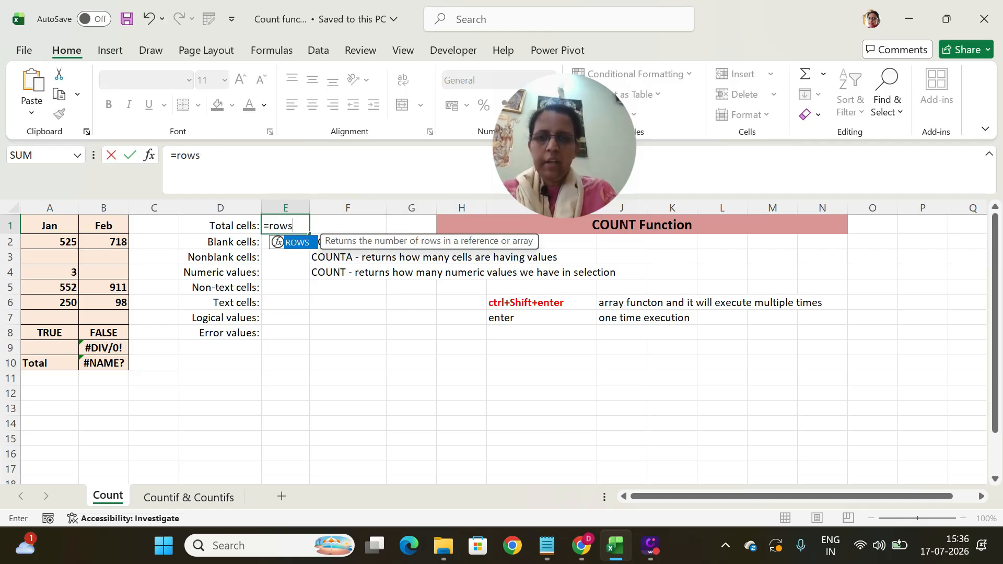
type("(data")
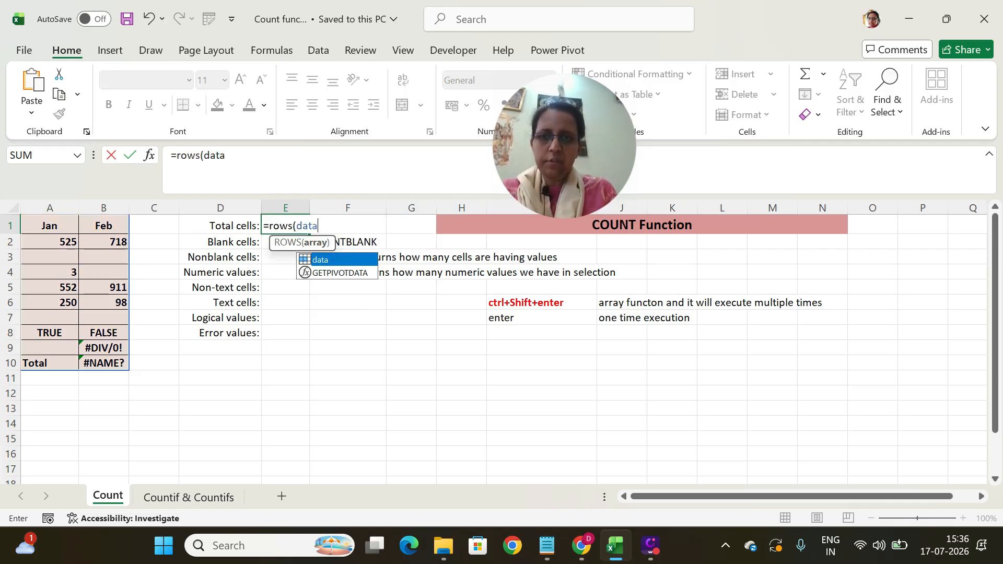
type(")")
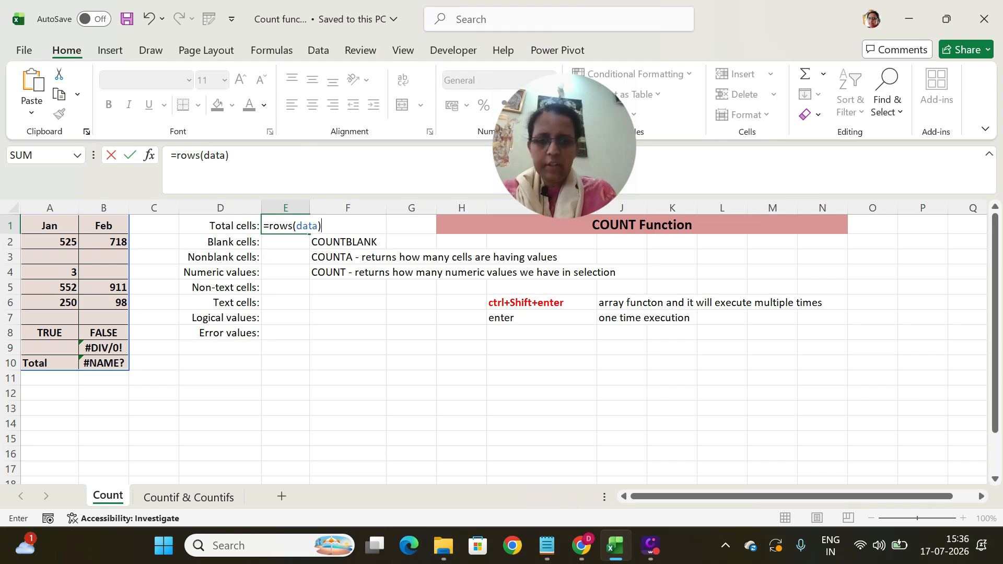
type("*columns")
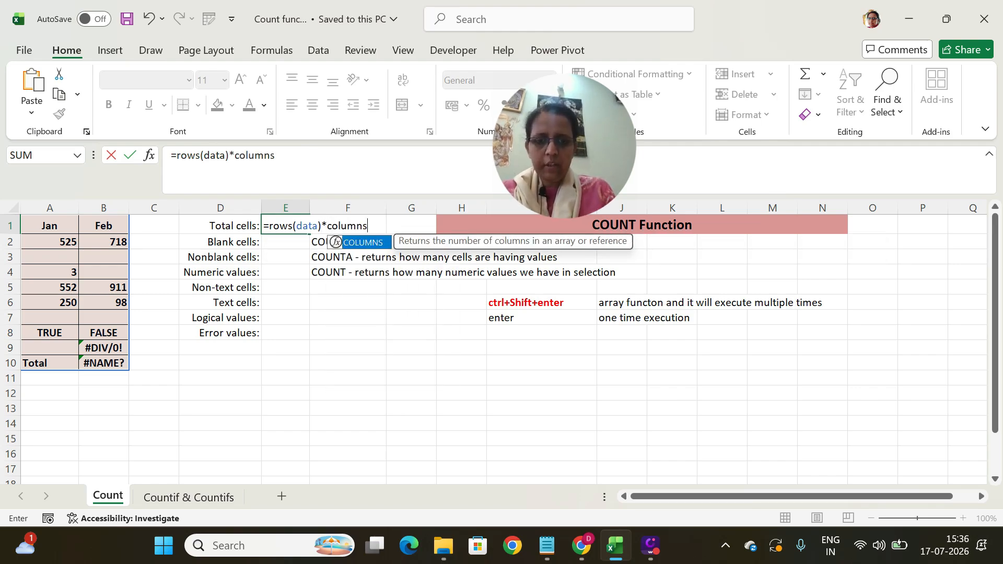
type("(data")
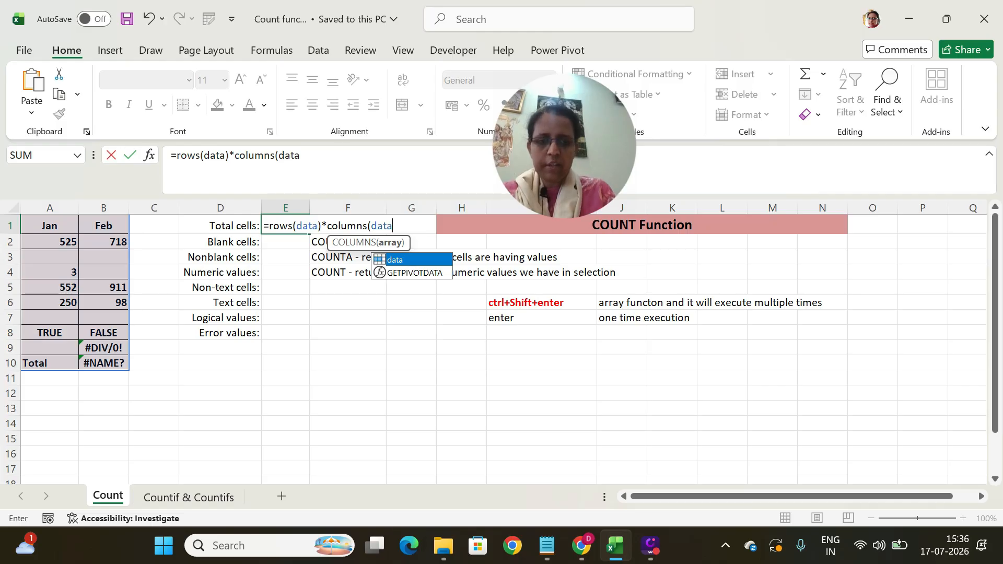
type(")")
key("Return")
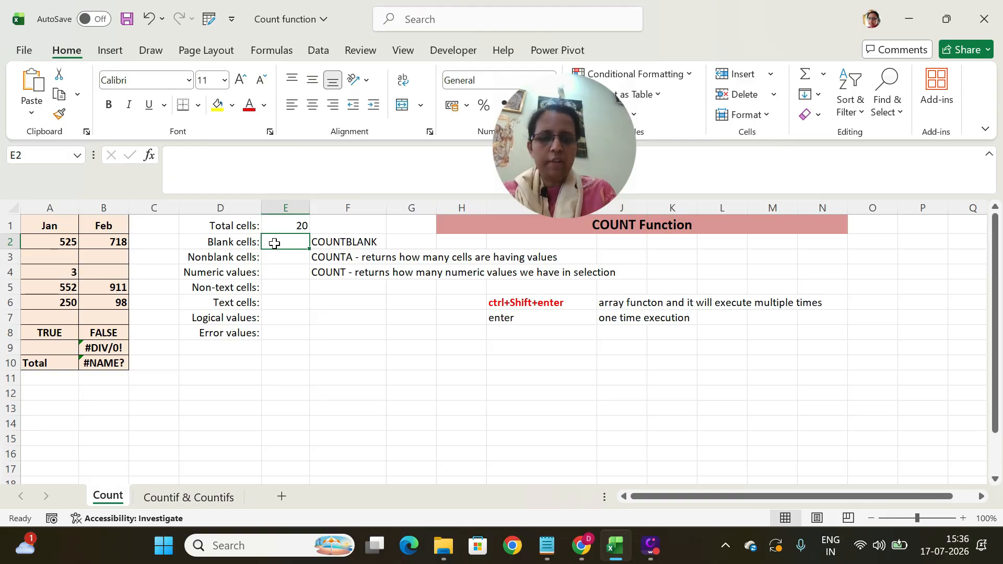
Count the blank cells in E2 with the formula =COUNTBLANK(data)
type("=count")
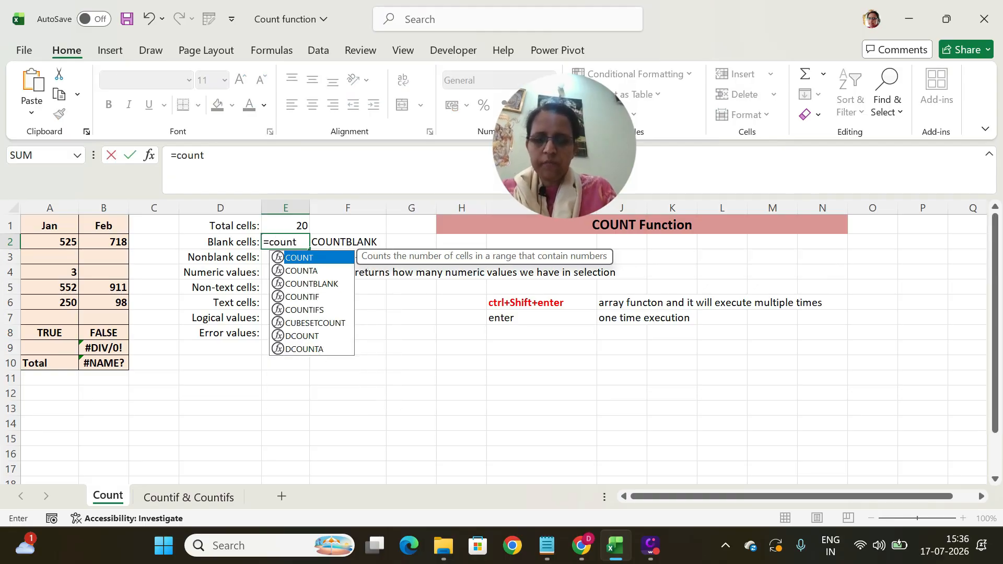
type("b")
key("Tab")
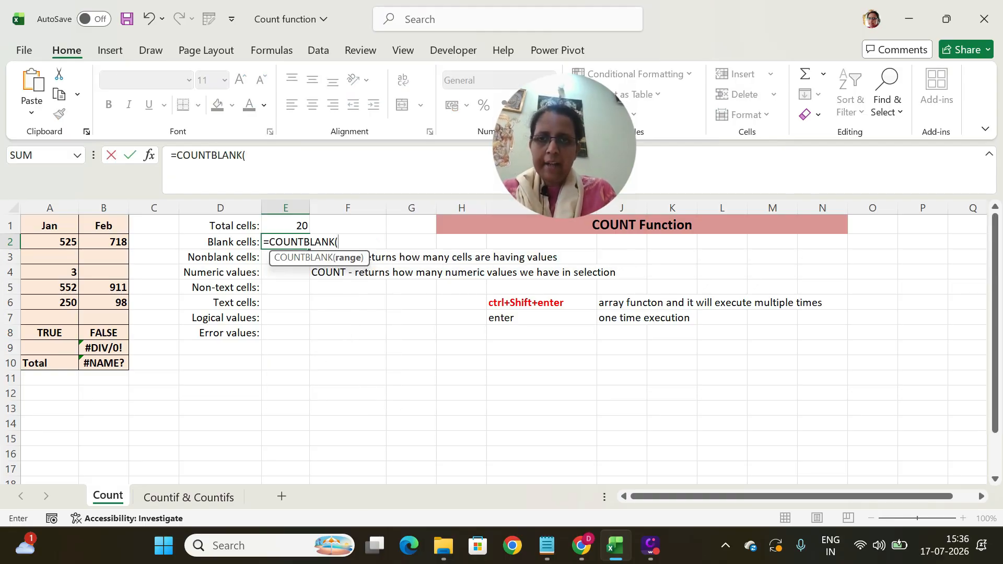
type("data")
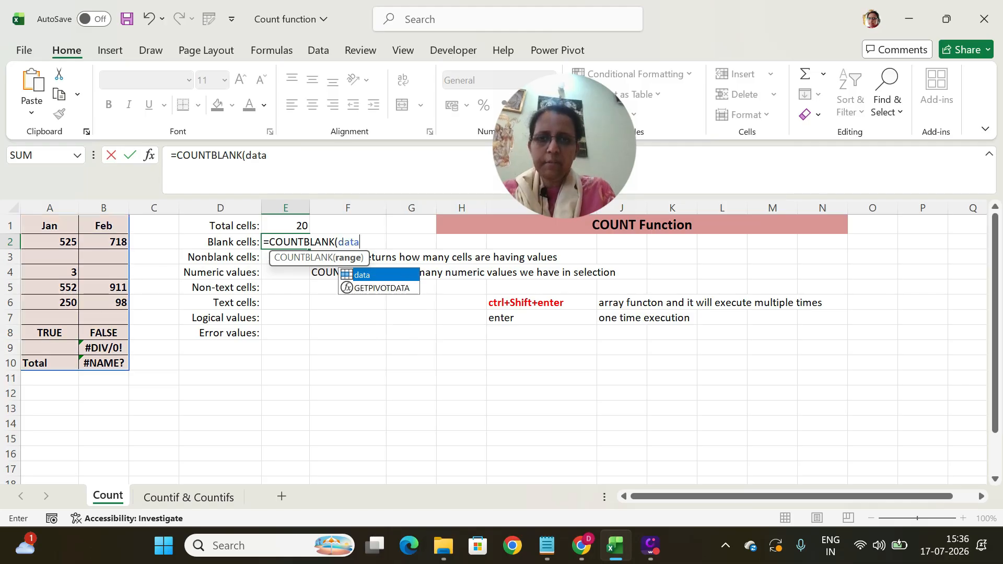
type(")")
key("Return")
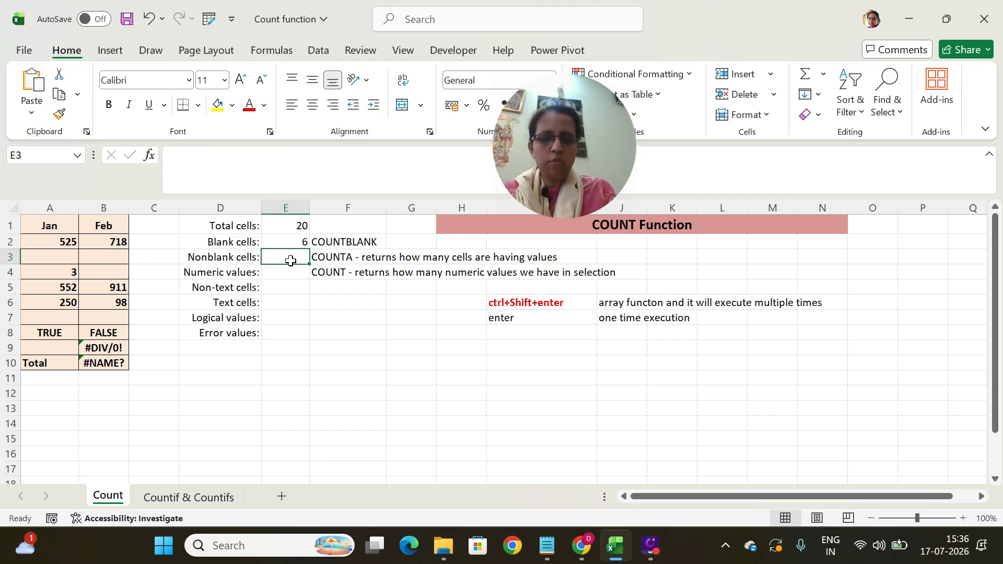
Count the nonblank cells in E3 with the formula =COUNTA(data)
type("=coun")
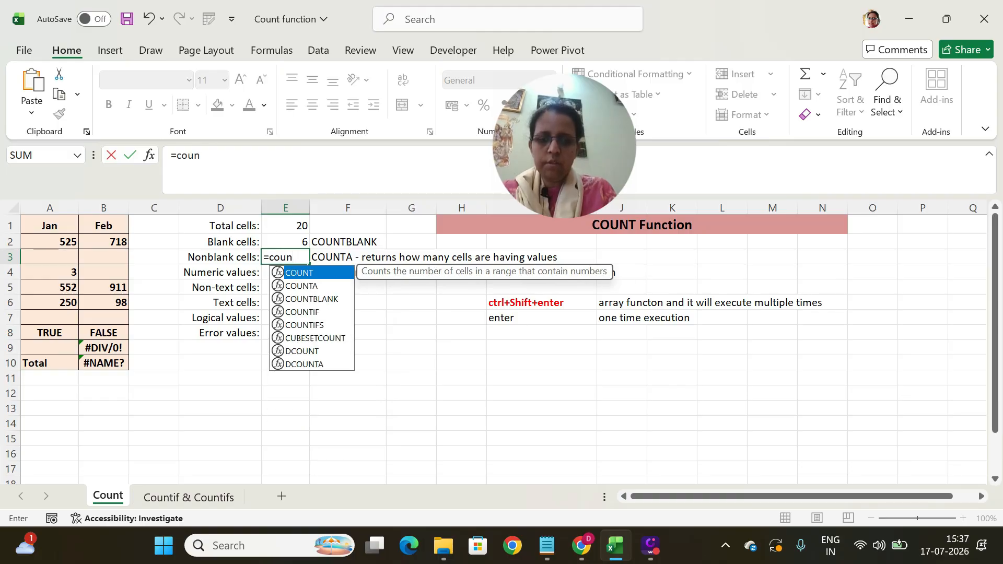
type("ta(")
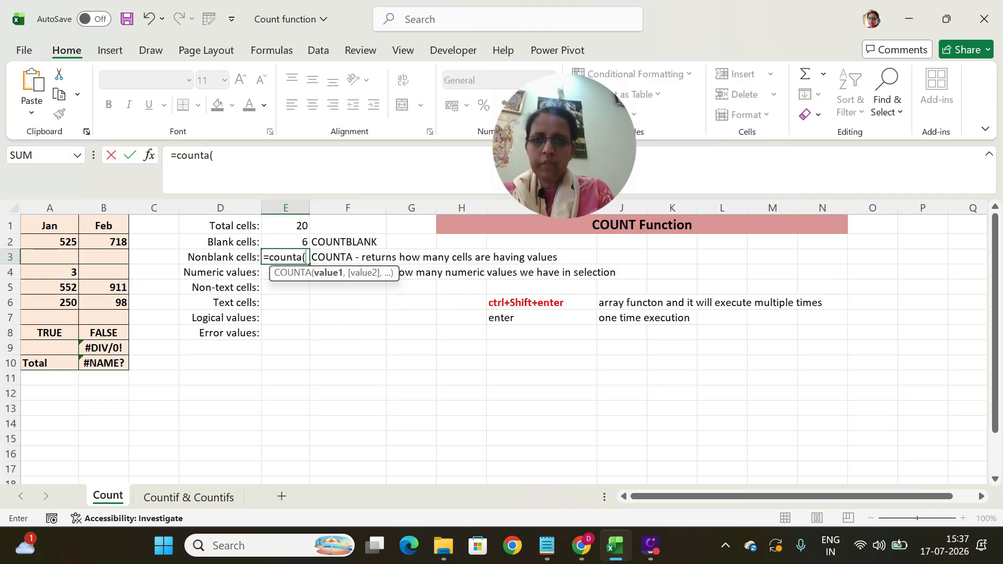
type("d")
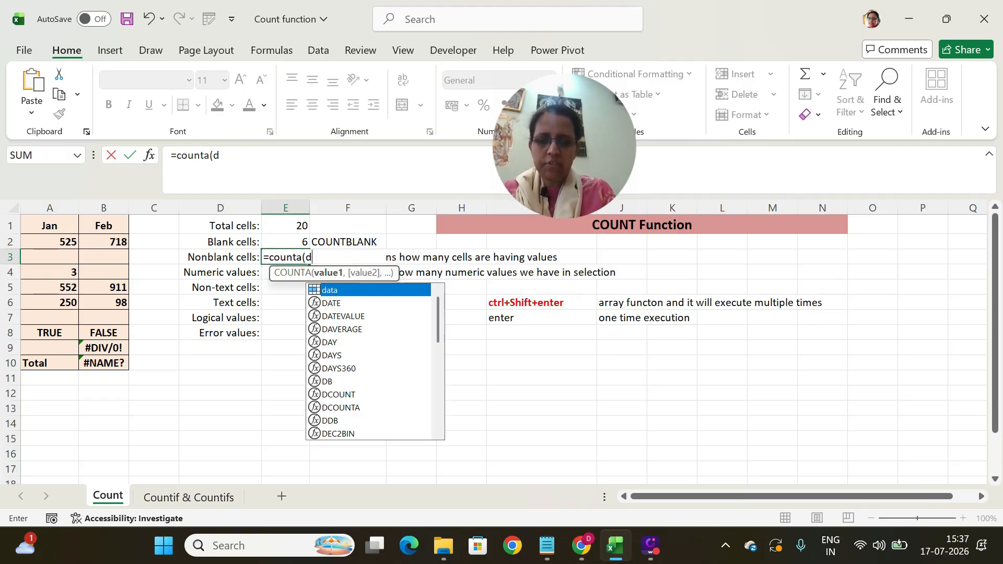
type("ata)")
key("Return")
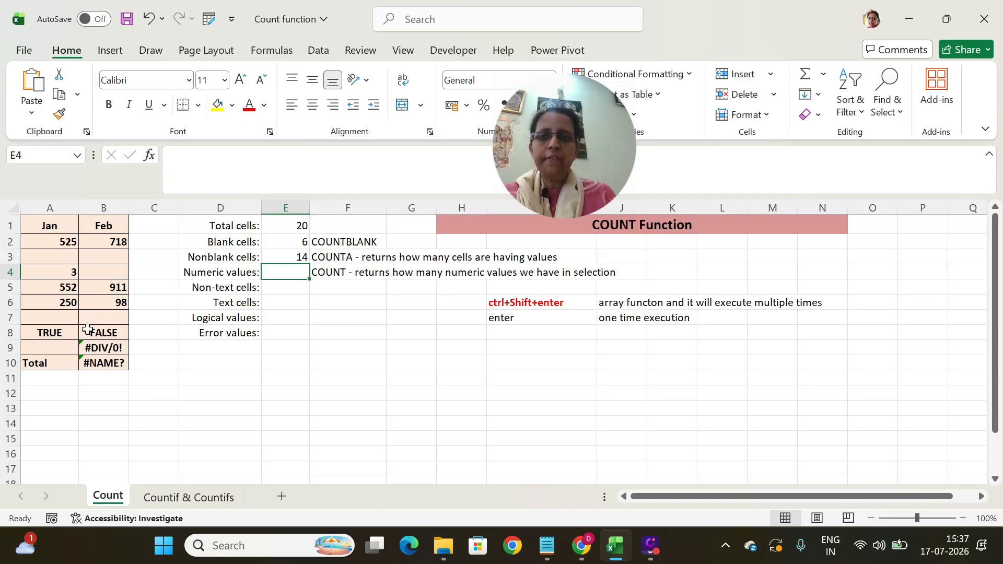
Count the numeric values in E4 with the formula =COUNT(data)
type("=count")
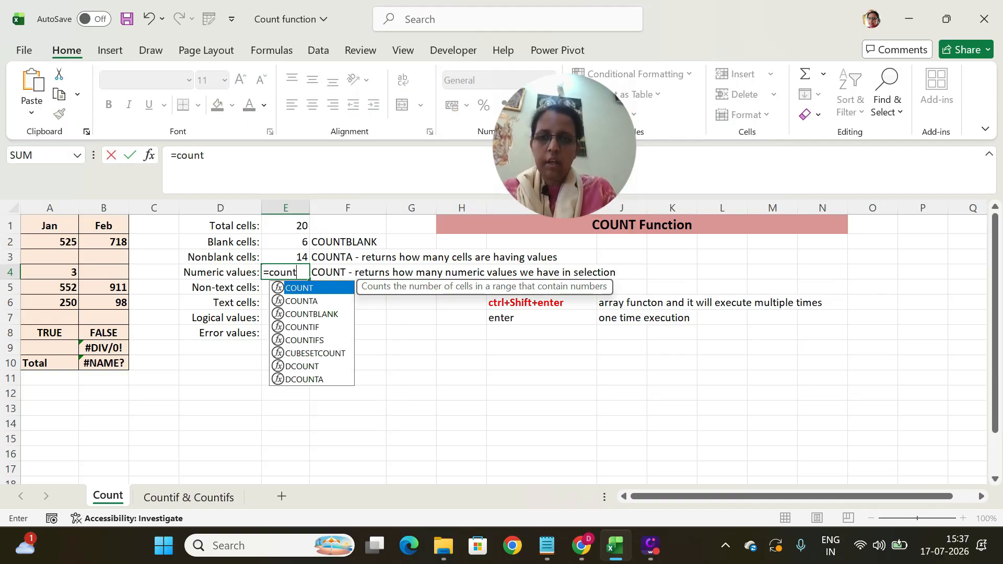
type("(data")
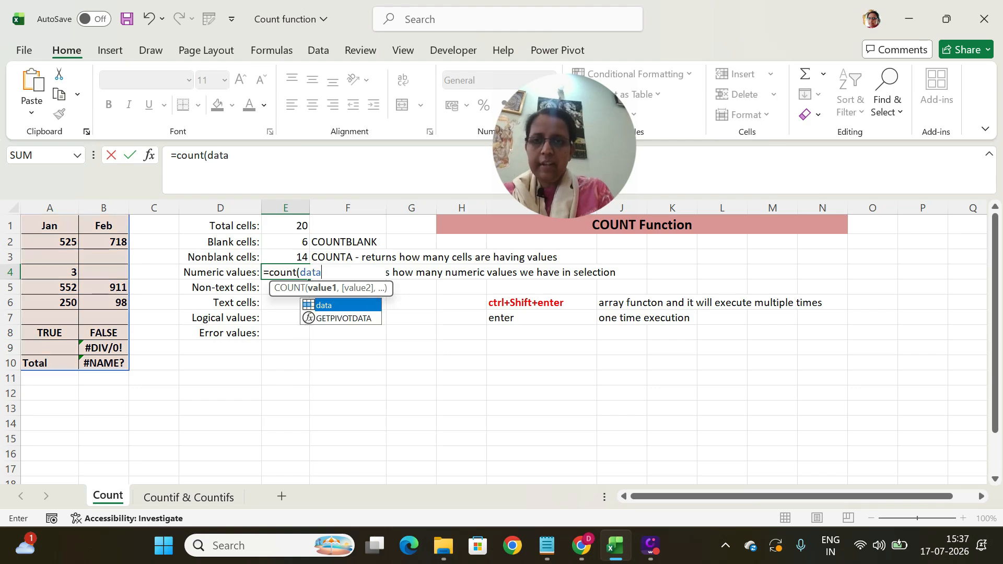
type(")")
key("Return")
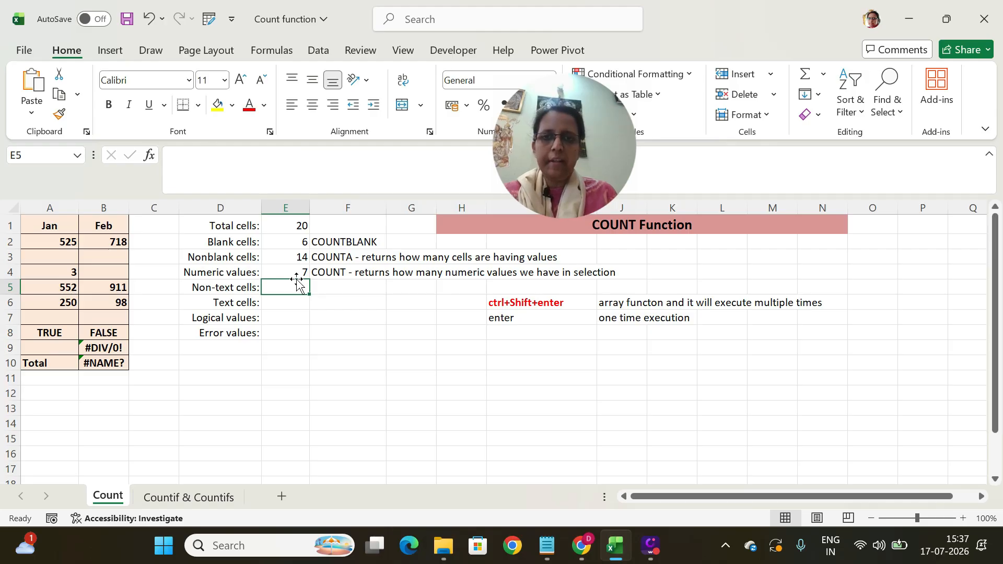
Enter the formula =ISTEXT(A1) in E12 to test whether the Jan header cell holds text
left_click(280, 306)
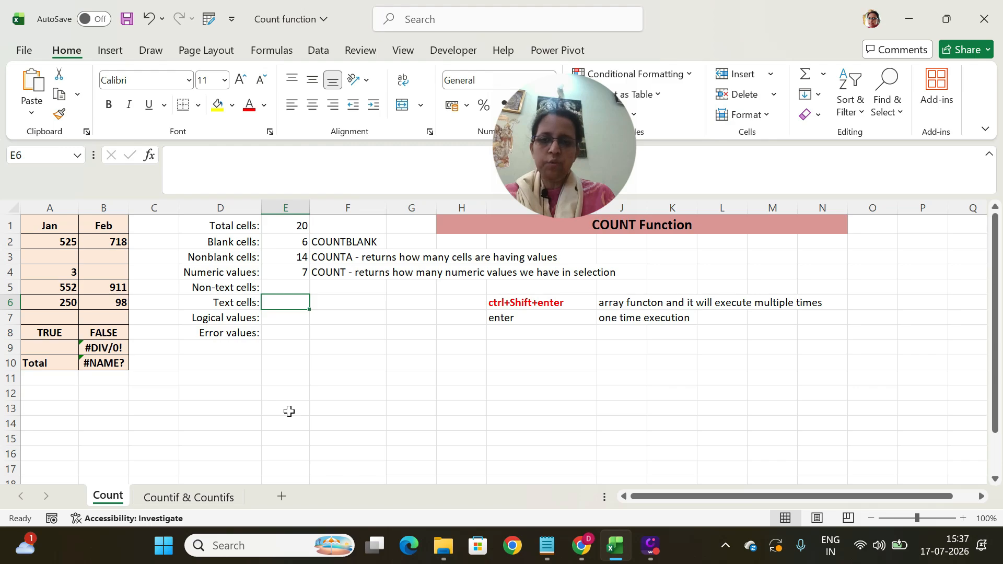
left_click(287, 393)
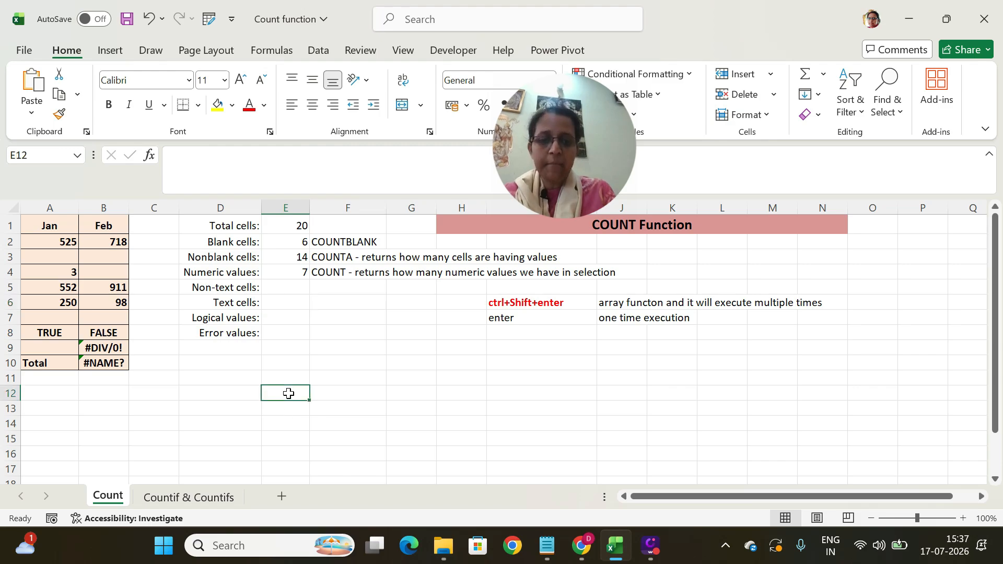
type("=istext")
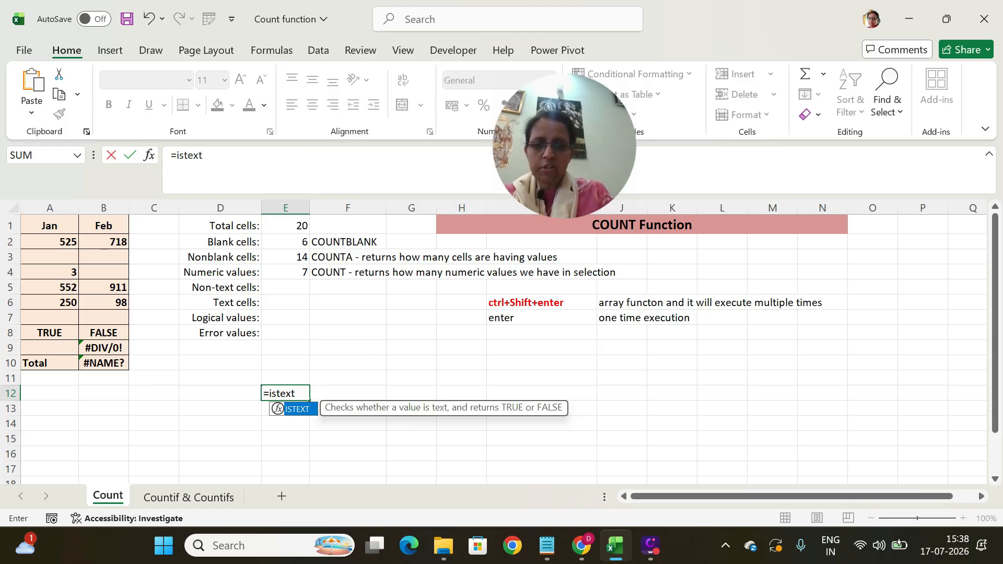
type("(")
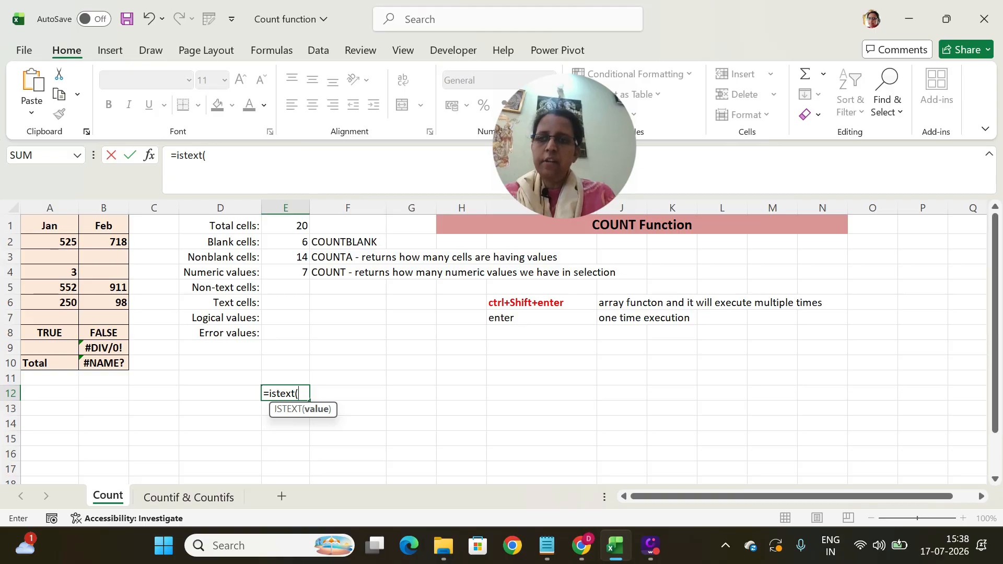
left_click(54, 223)
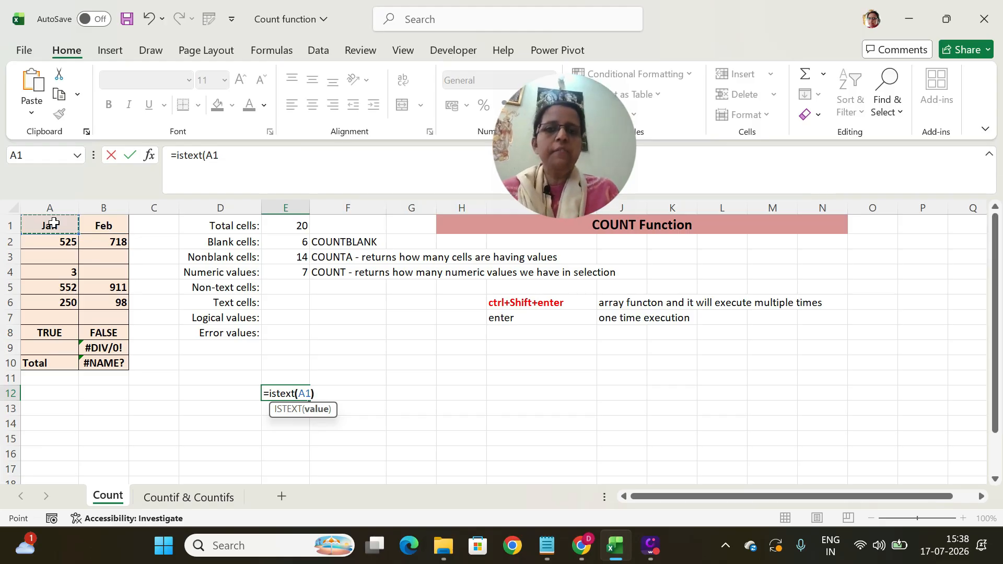
type(")")
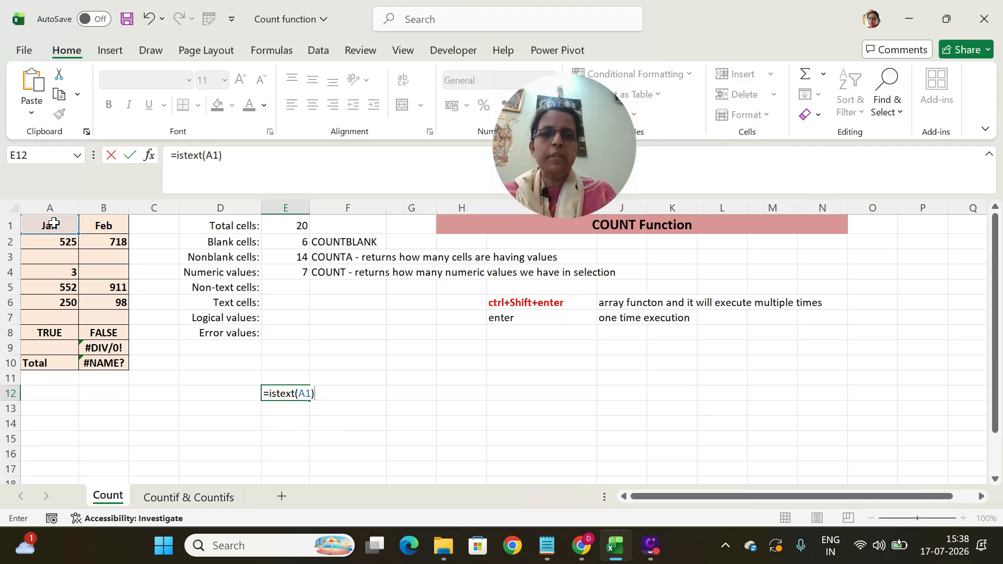
key("Return")
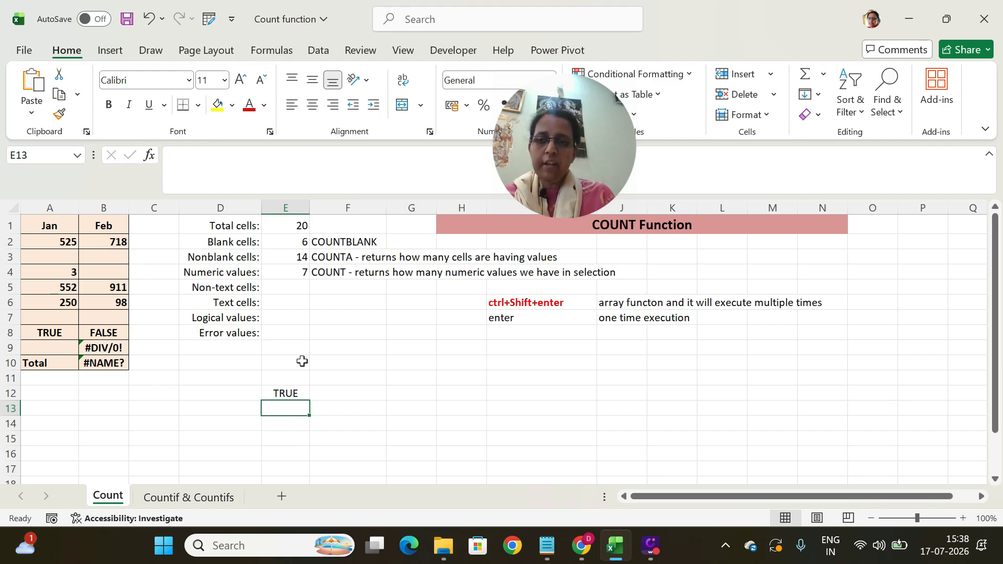
Fill the ISTEXT formula from E12 across to column F and down through row 21
left_click(291, 393)
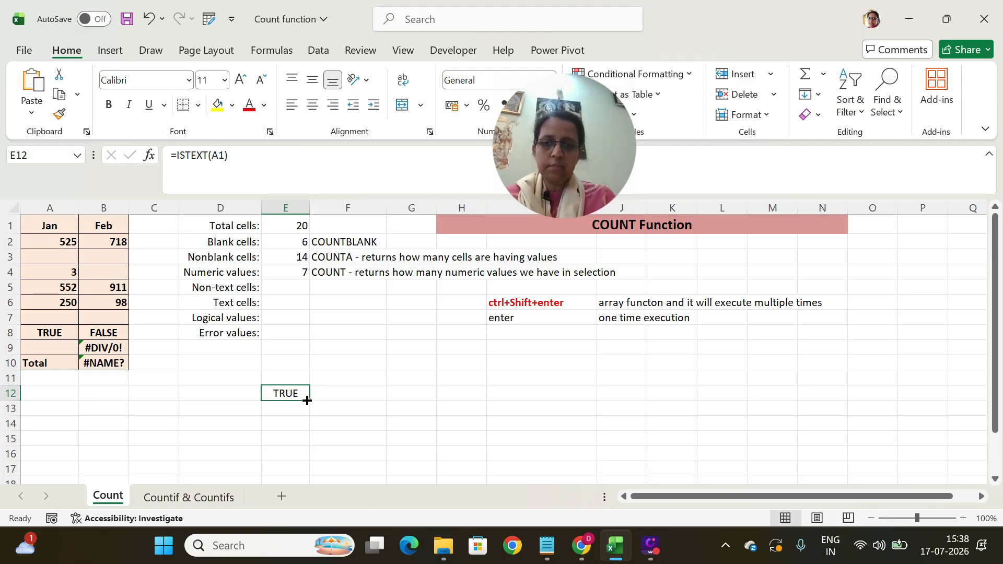
left_click_drag(308, 400, 382, 431)
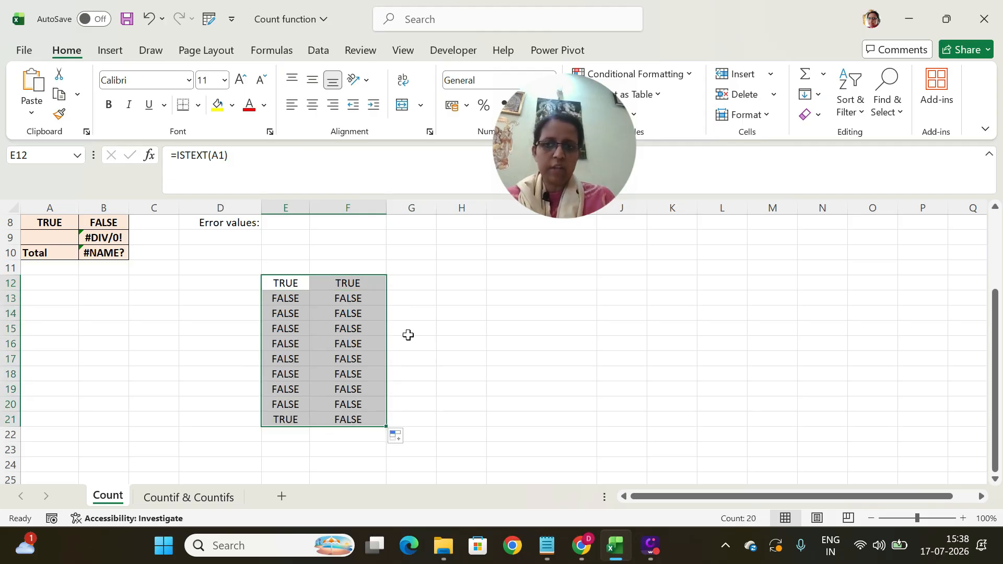
left_click_drag(993, 309, 996, 220)
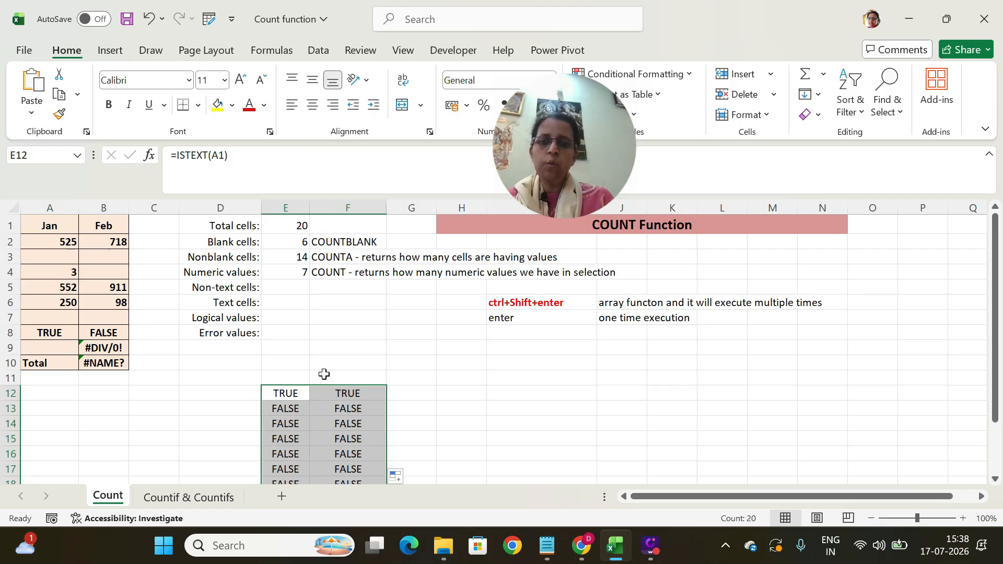
Enter the formula =IF(E12=TRUE,1,0) in G12 and fill it across to column H and down through row 21
left_click(418, 395)
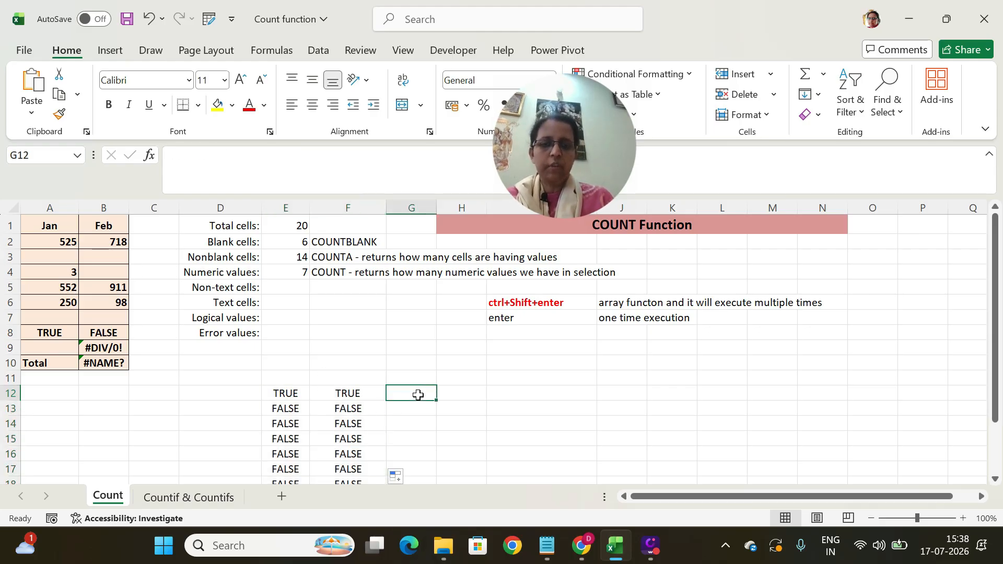
type("=if(")
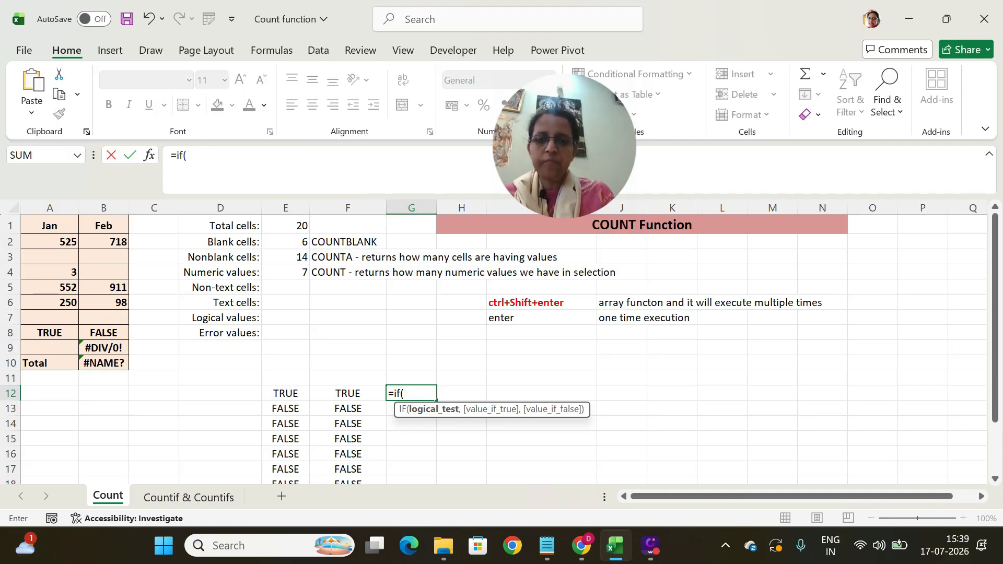
left_click(294, 397)
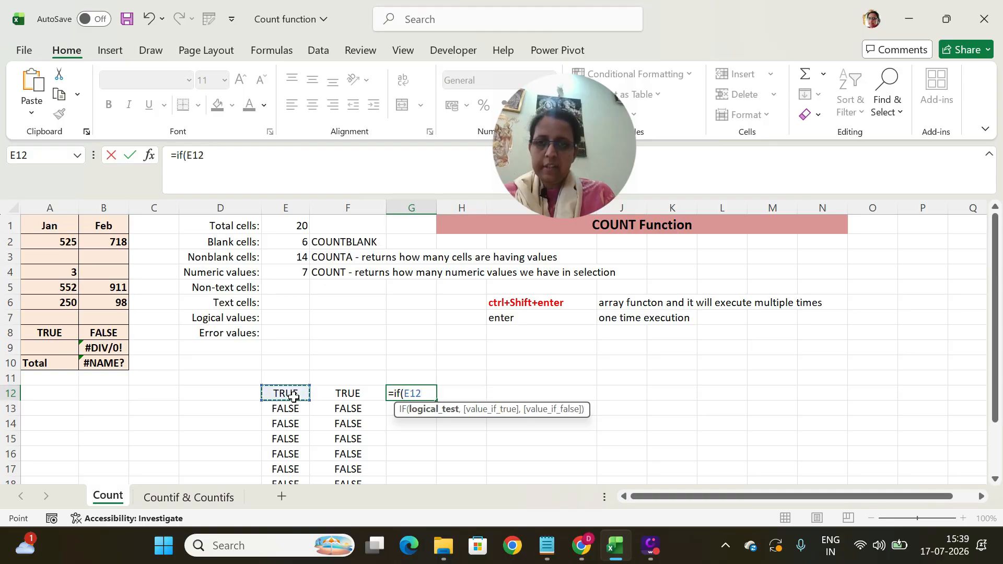
type("=")
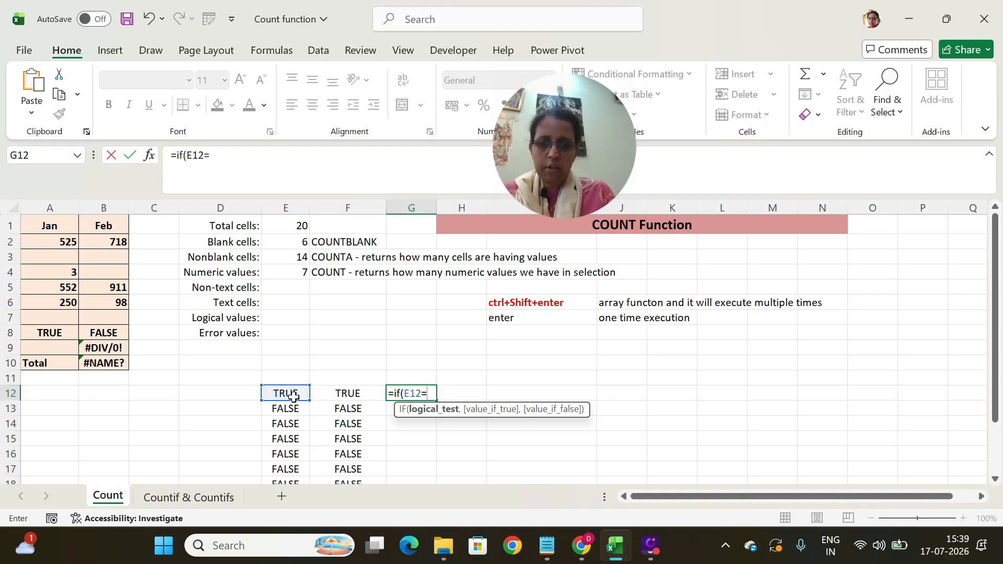
type("TRUE,")
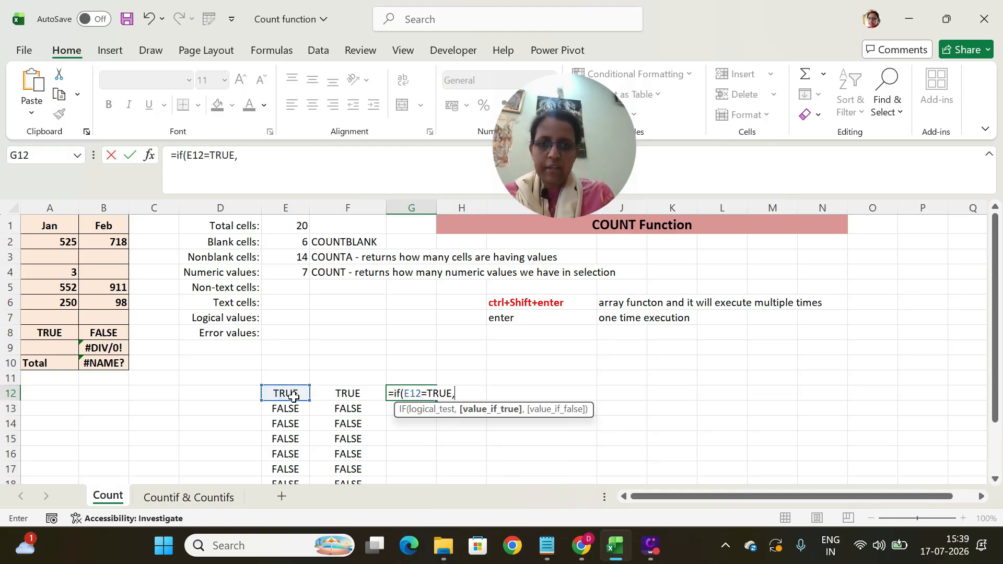
type("1,0")
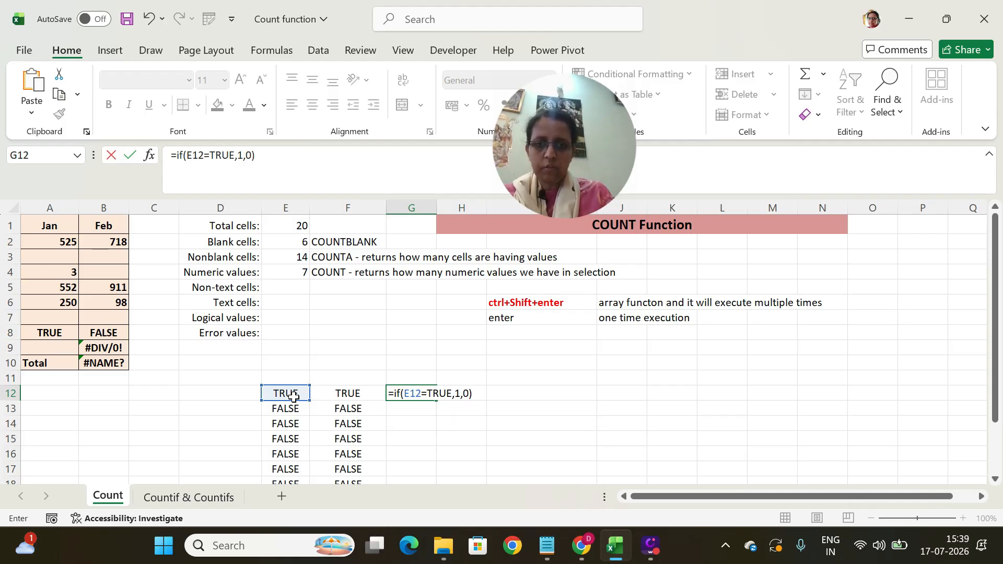
key("ctrl+Return")
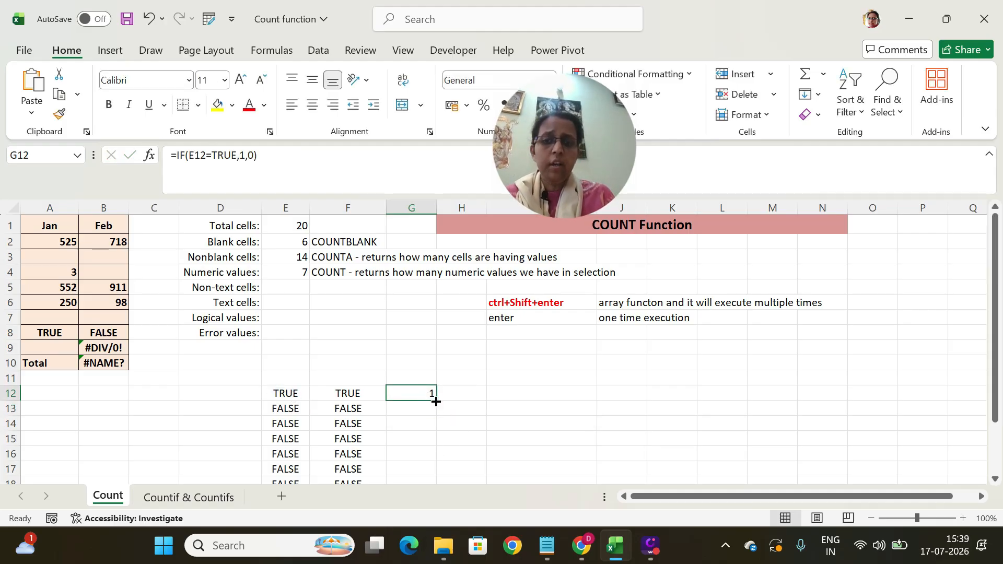
left_click_drag(436, 402, 485, 452)
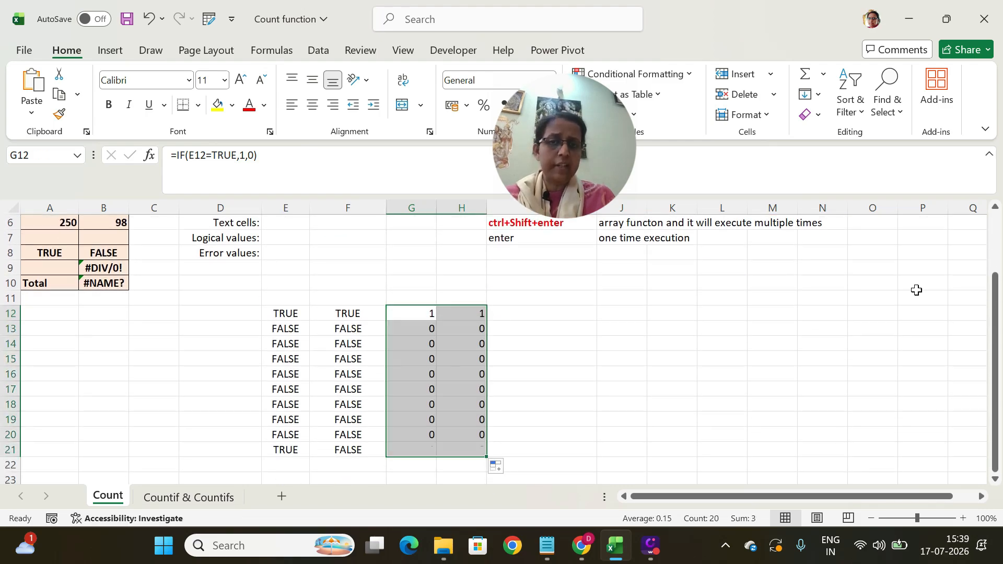
left_click_drag(995, 292, 996, 286)
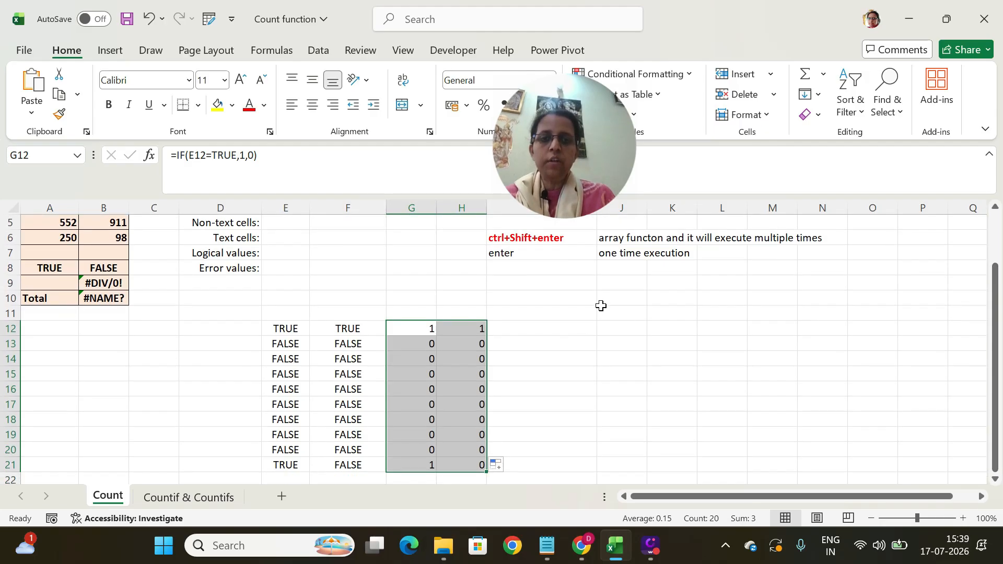
Add up the helper ones and zeros in I12 with the formula =SUM(G12:H21)
left_click(541, 332)
type("=")
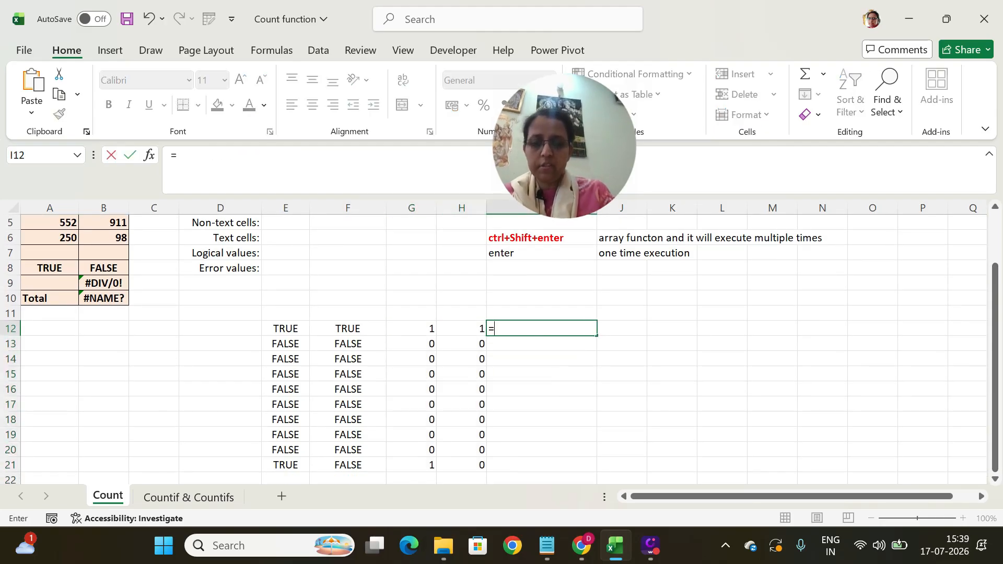
type("sum(")
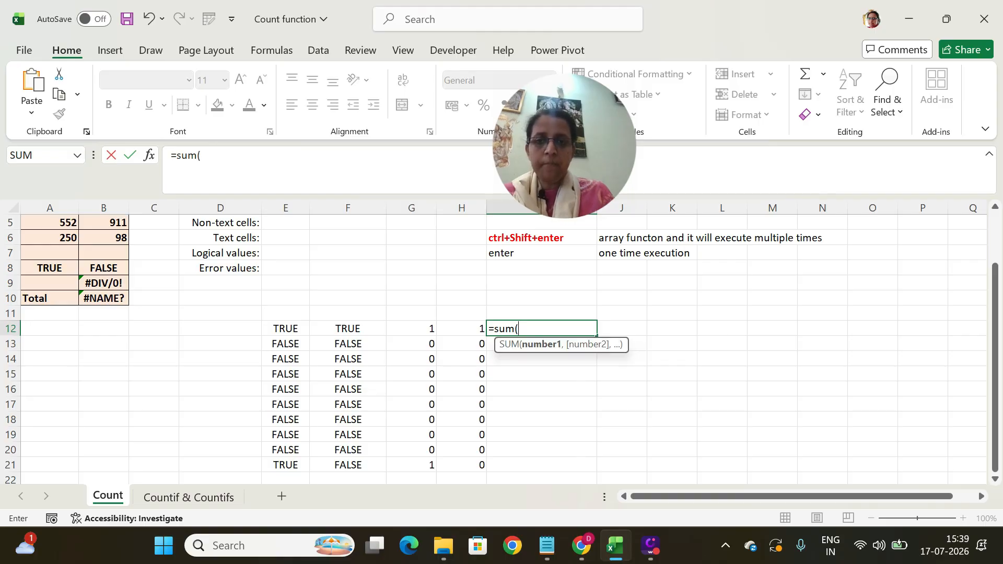
left_click_drag(406, 329, 478, 463)
type(")")
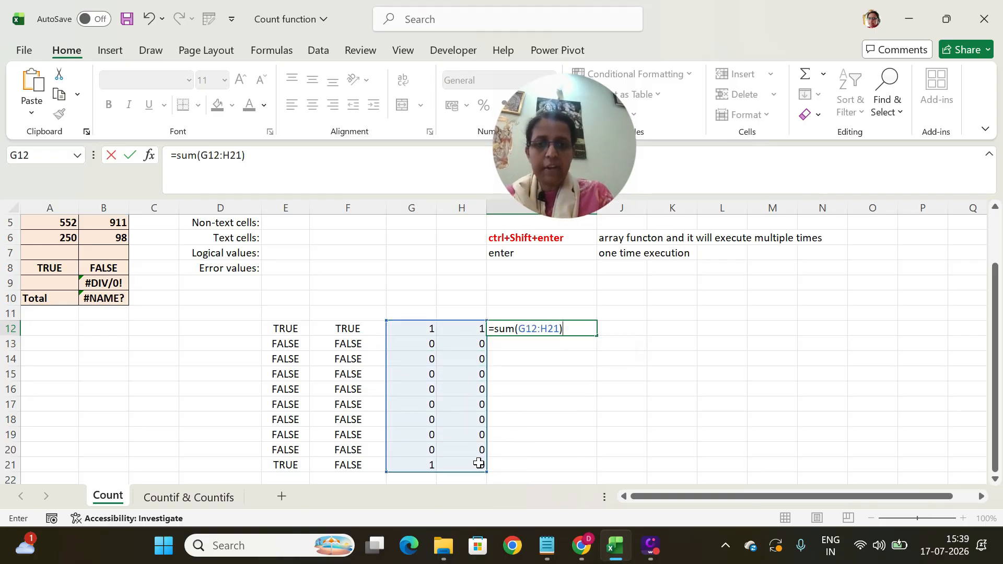
key("Return")
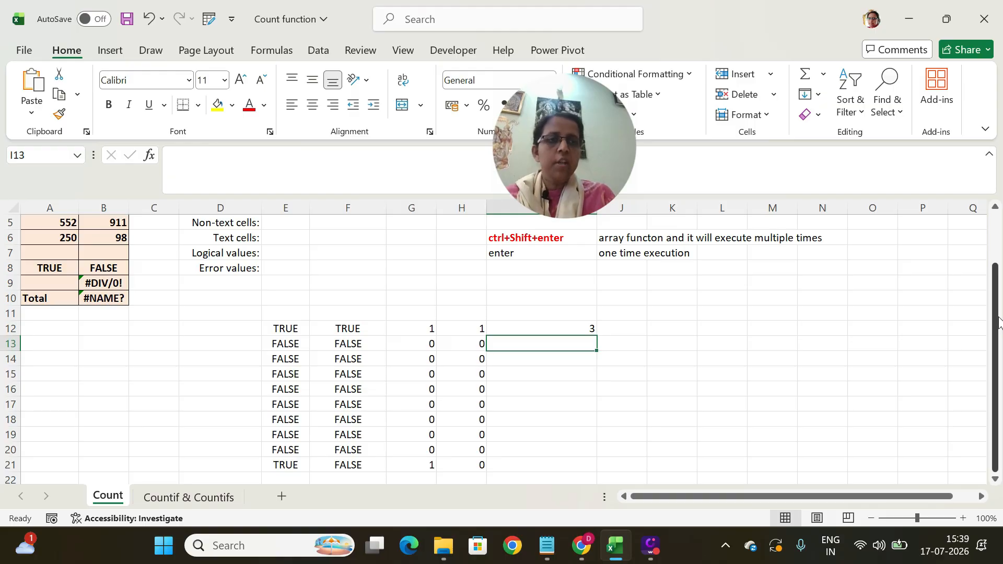
Count the text cells in E6 with the single formula =SUM(IF(ISTEXT(data)=TRUE,1,0))
left_click_drag(996, 314, 998, 256)
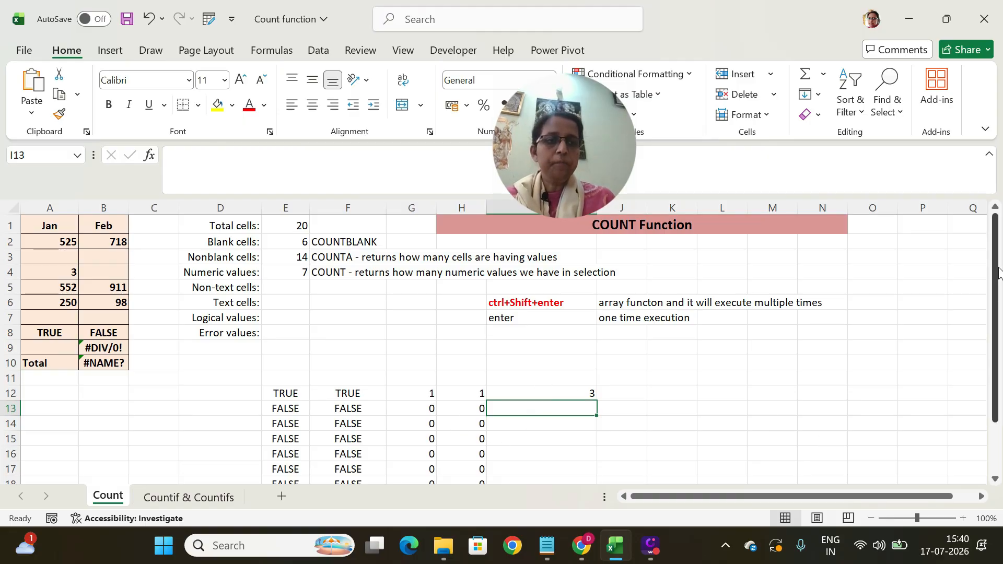
mouse_move(998, 270)
left_mouse_down()
mouse_move(999, 335)
mouse_move(1000, 272)
left_mouse_up()
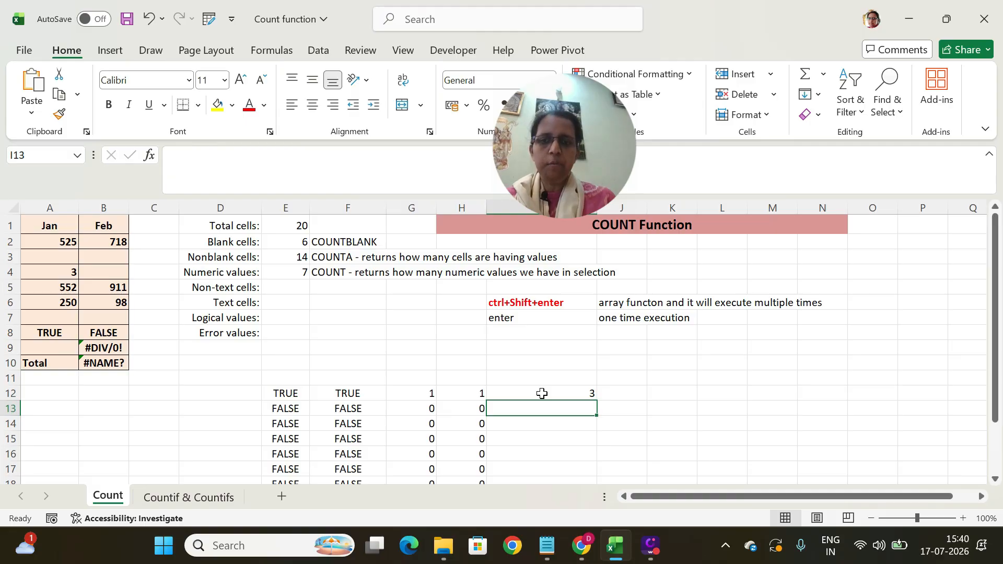
left_click(282, 302)
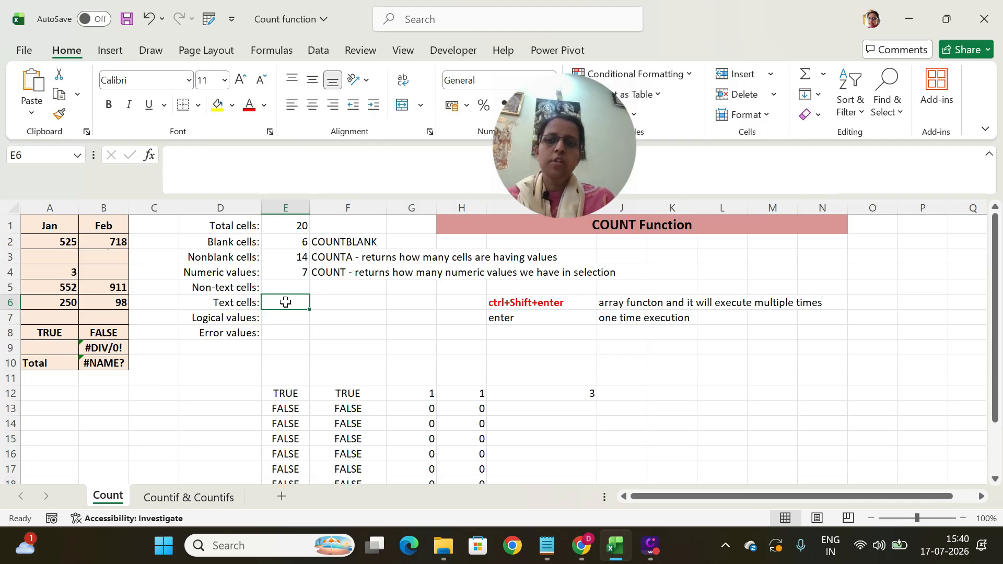
type("=")
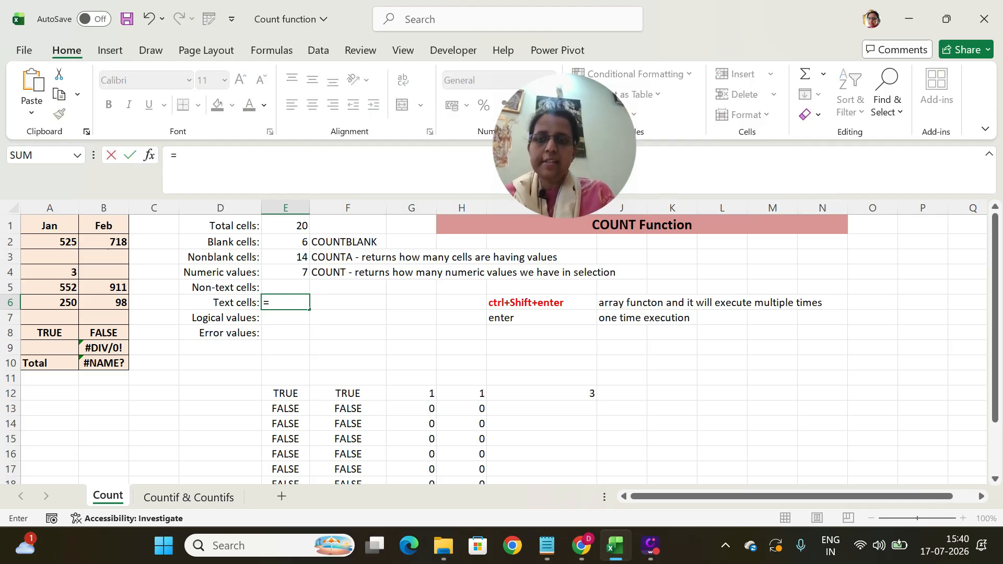
type("sum")
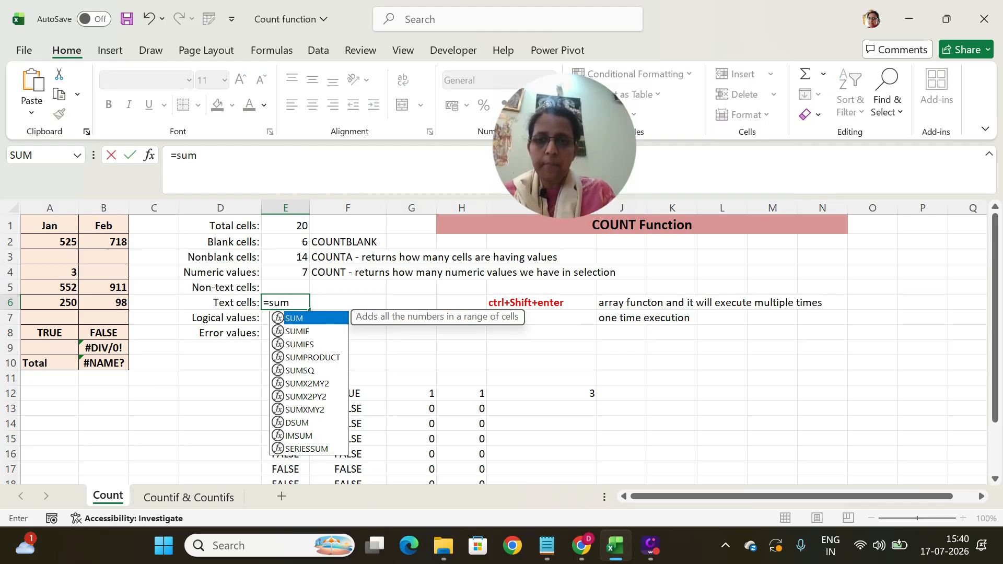
type("(i")
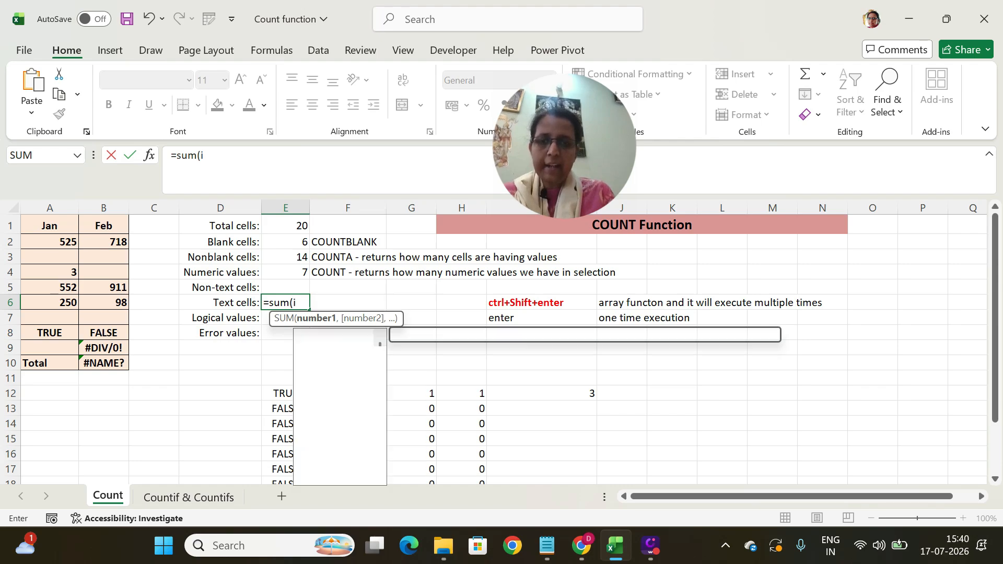
type("f(")
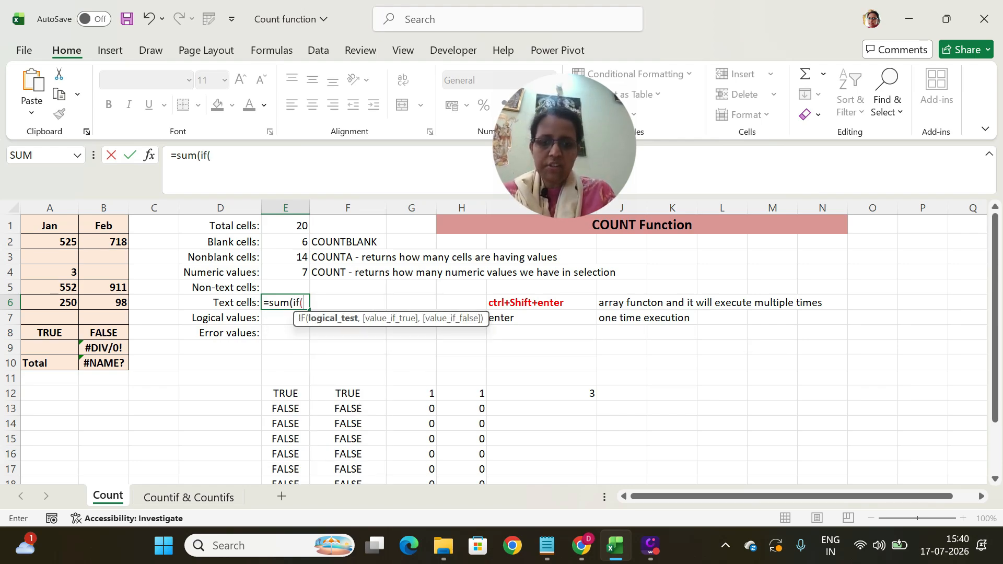
type("ist")
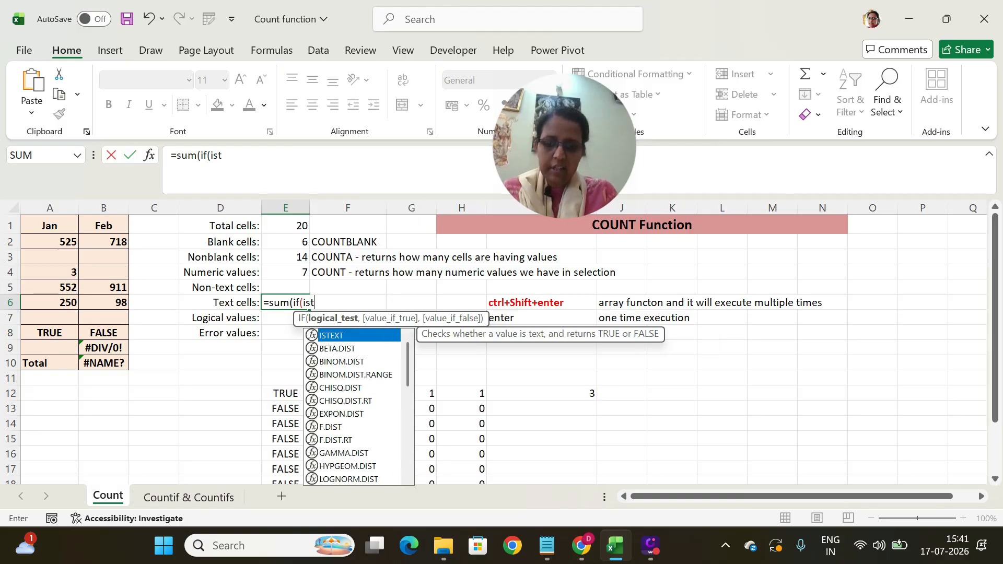
type("ext(")
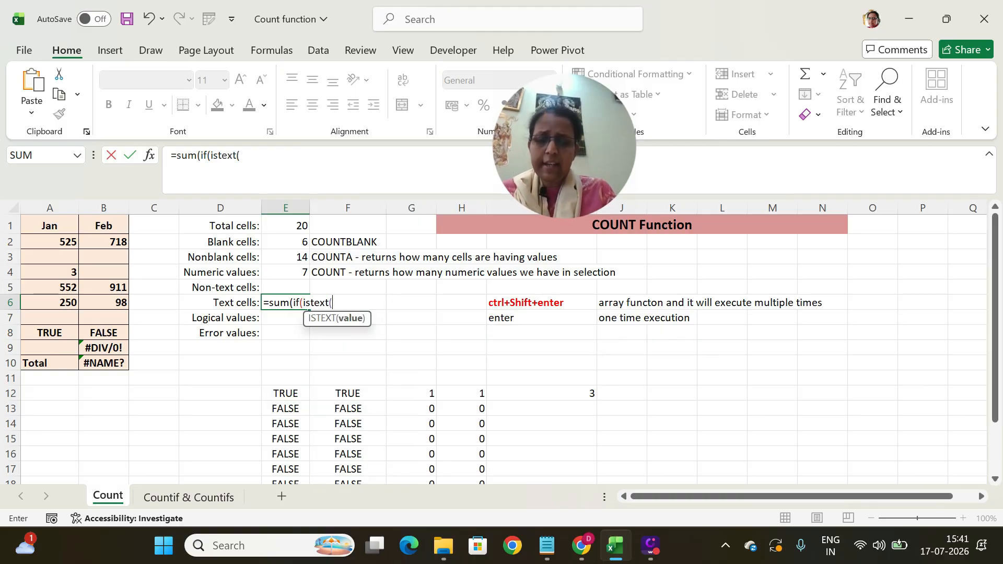
type("data)")
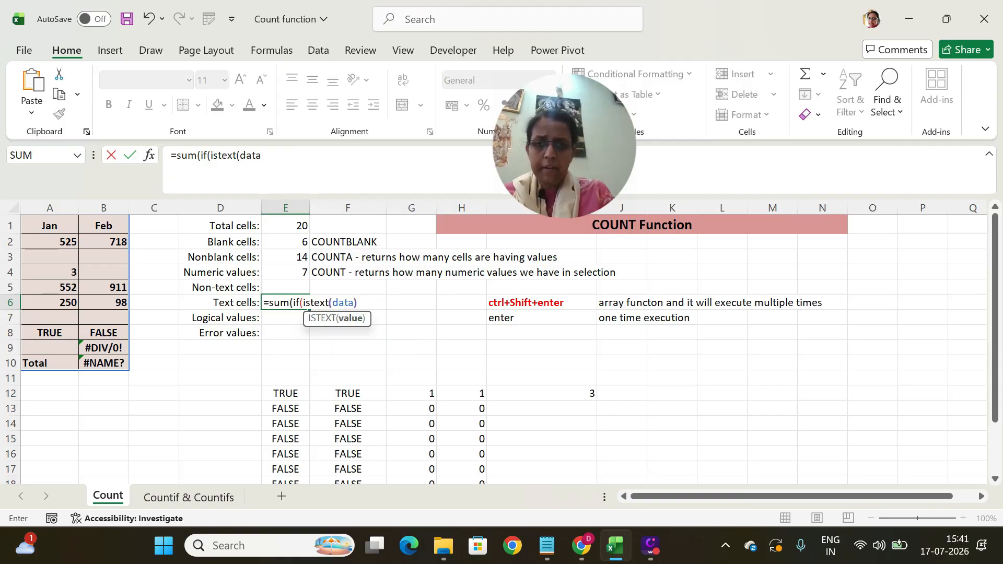
type("=TRUE,1")
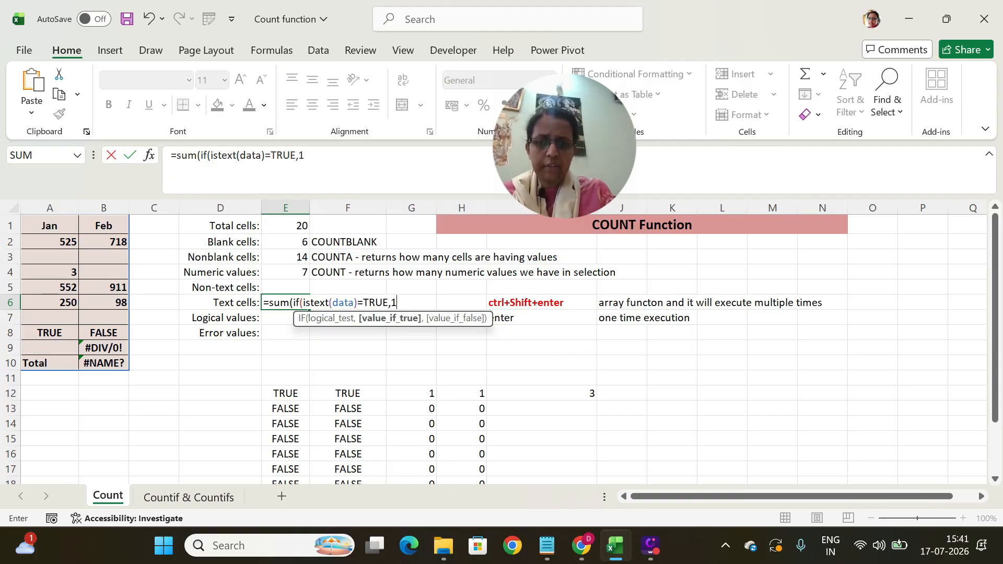
type(",0")
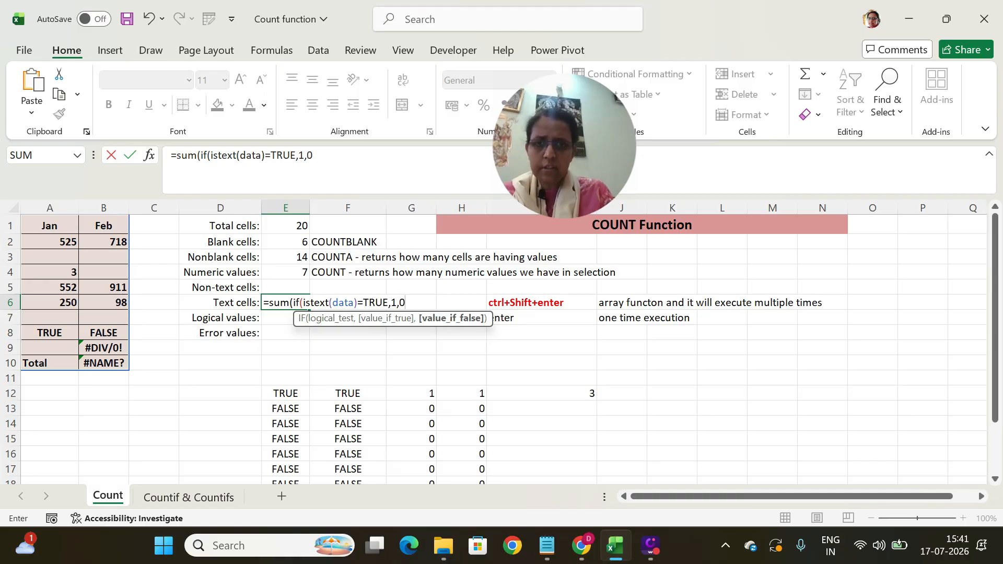
type("))")
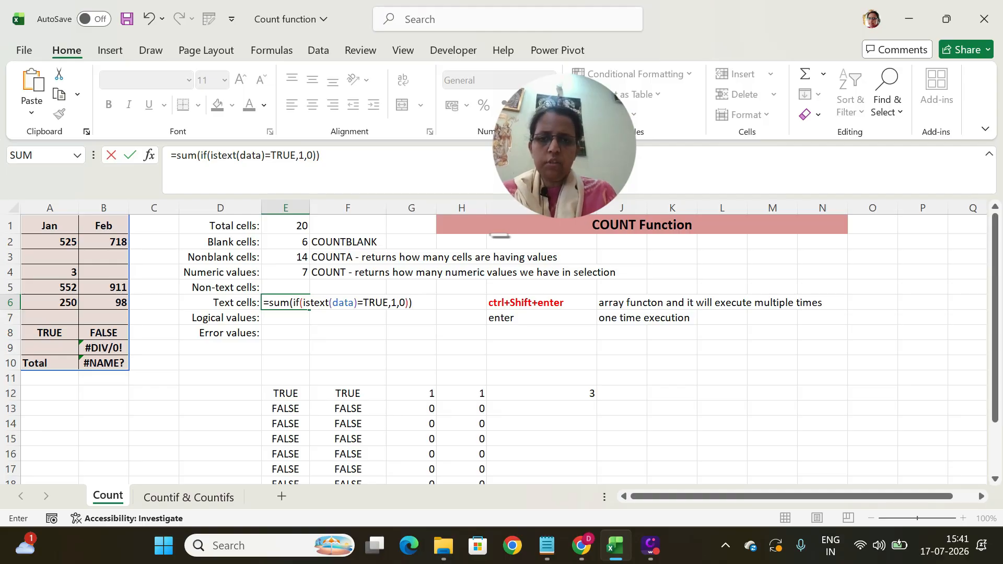
key("Return")
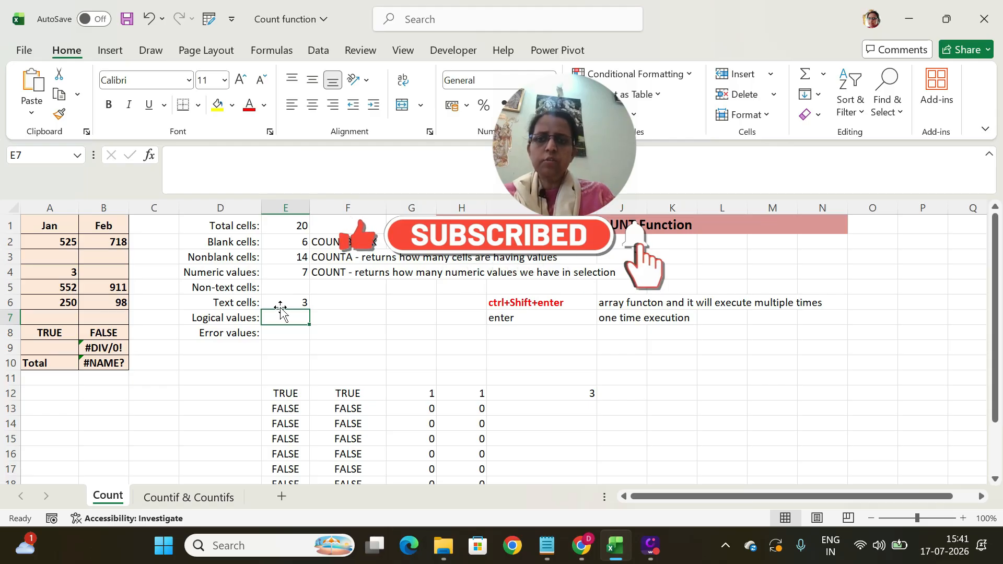
left_click(285, 307)
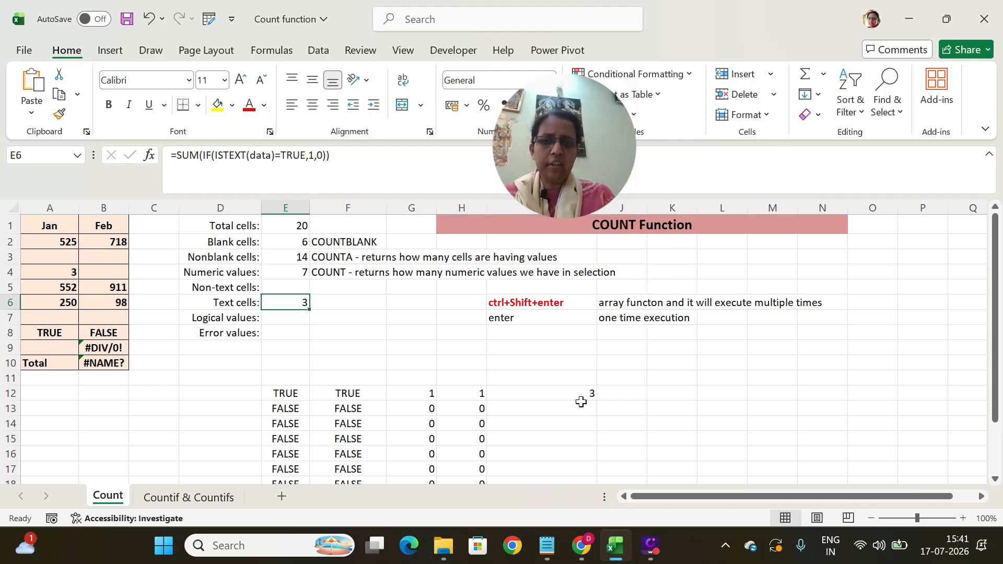
Count the non-text cells in E5 with the formula =SUM(IF(ISNONTEXT(data)=TRUE,1,0))
left_click(291, 287)
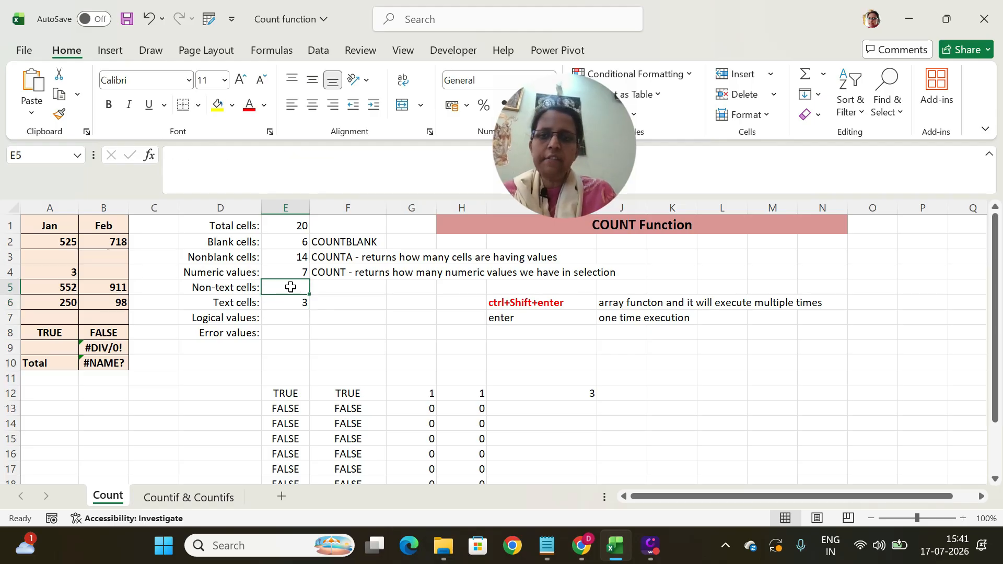
type("=su")
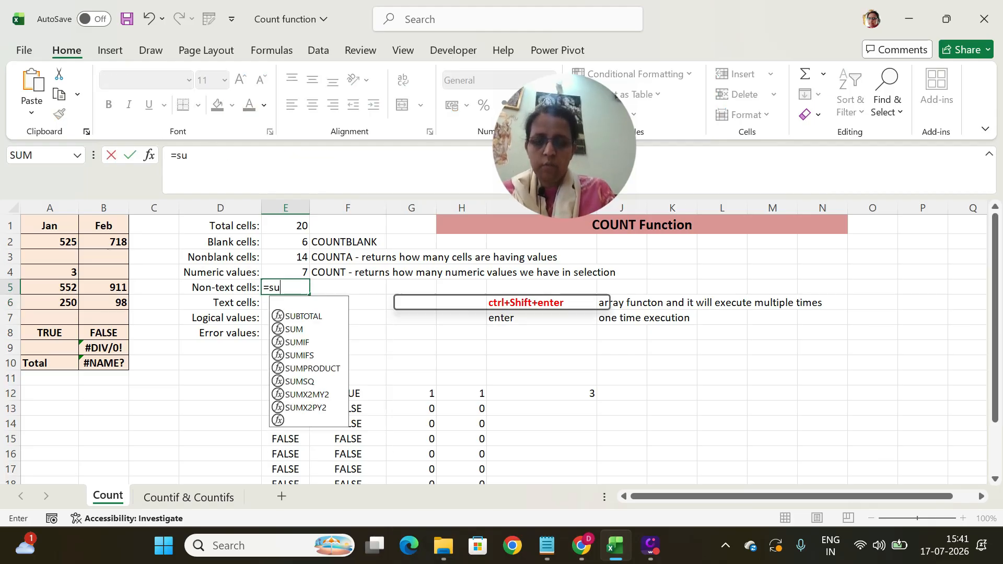
type("m(i")
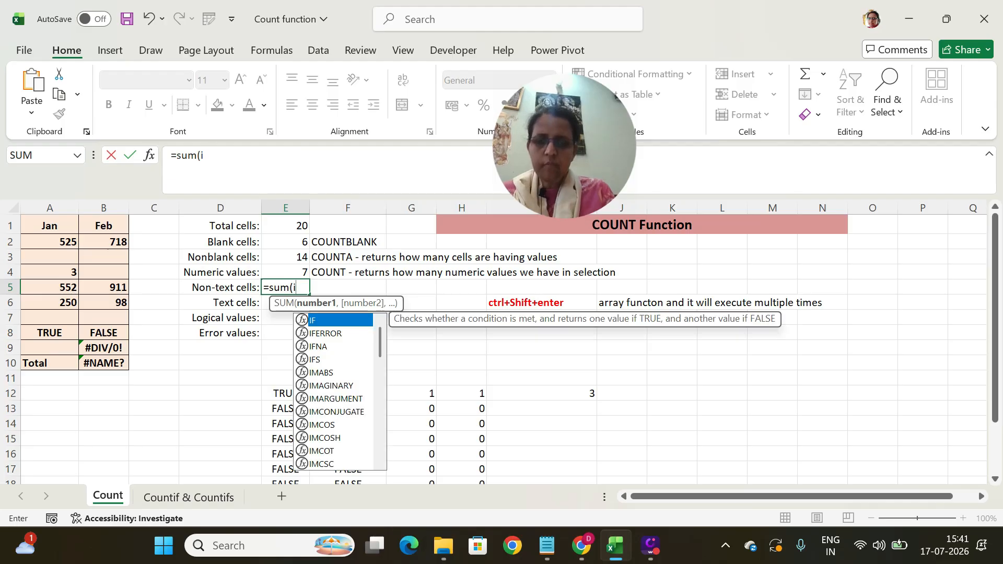
type("f(")
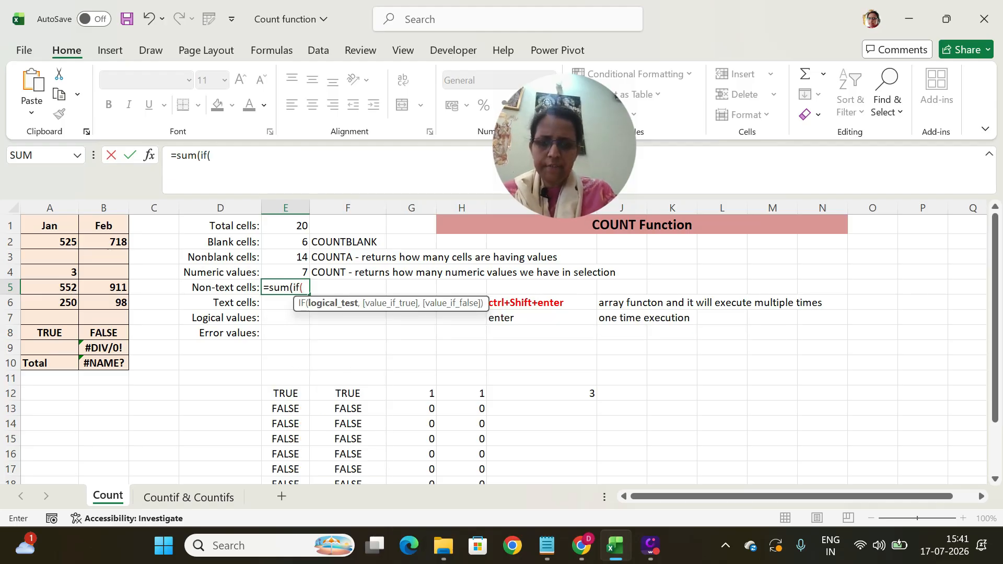
type("isn")
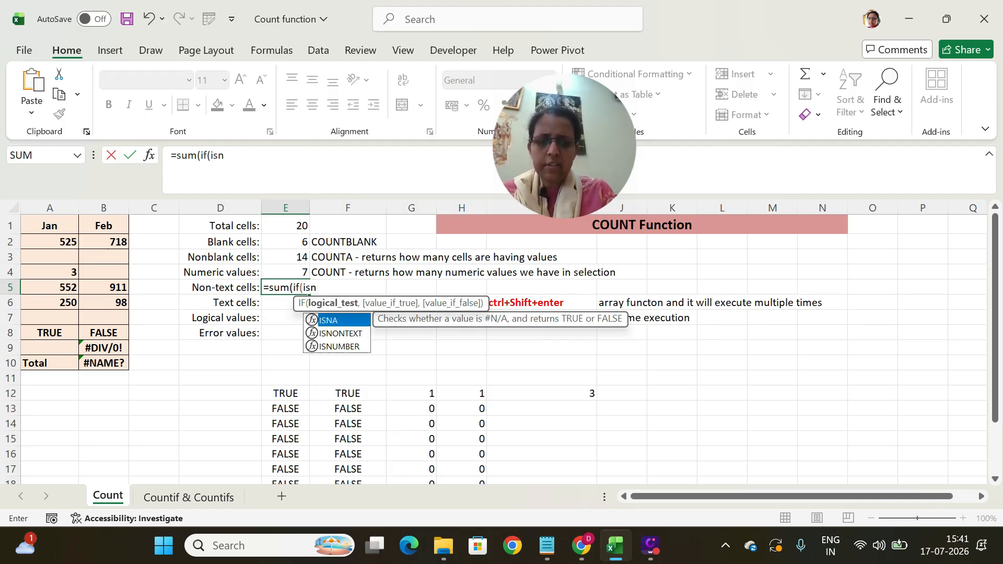
type("ontext(")
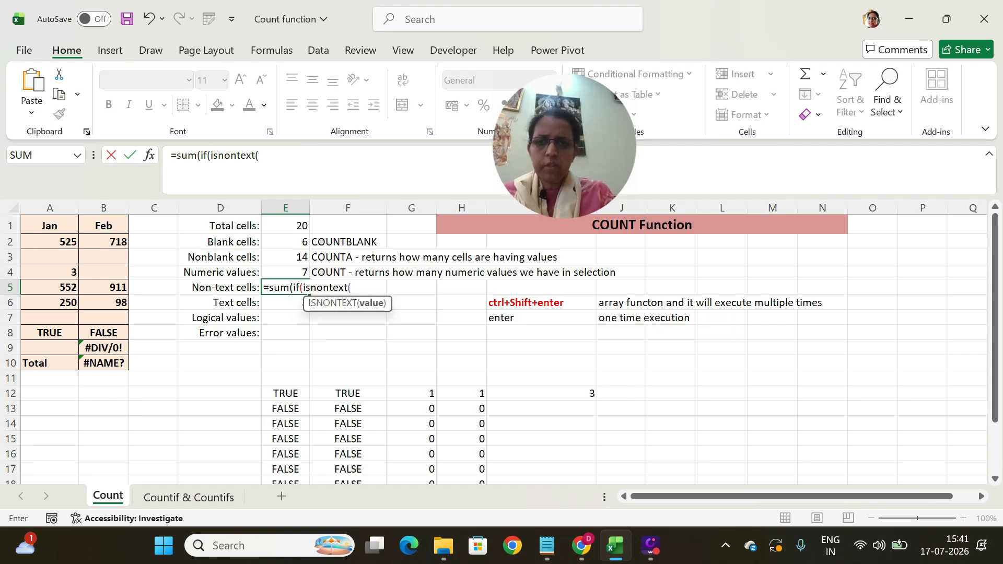
type("da")
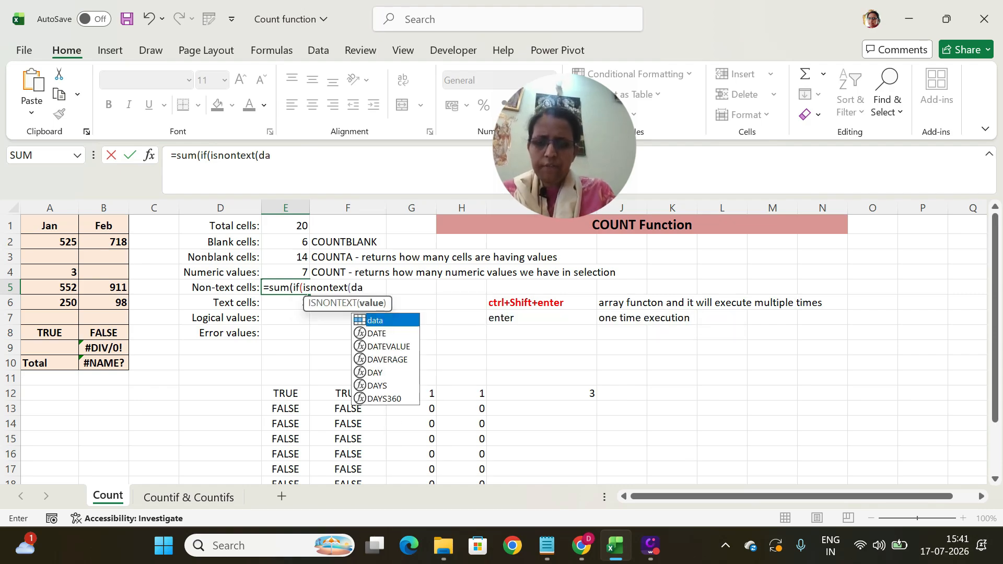
type("ta)=TRUE")
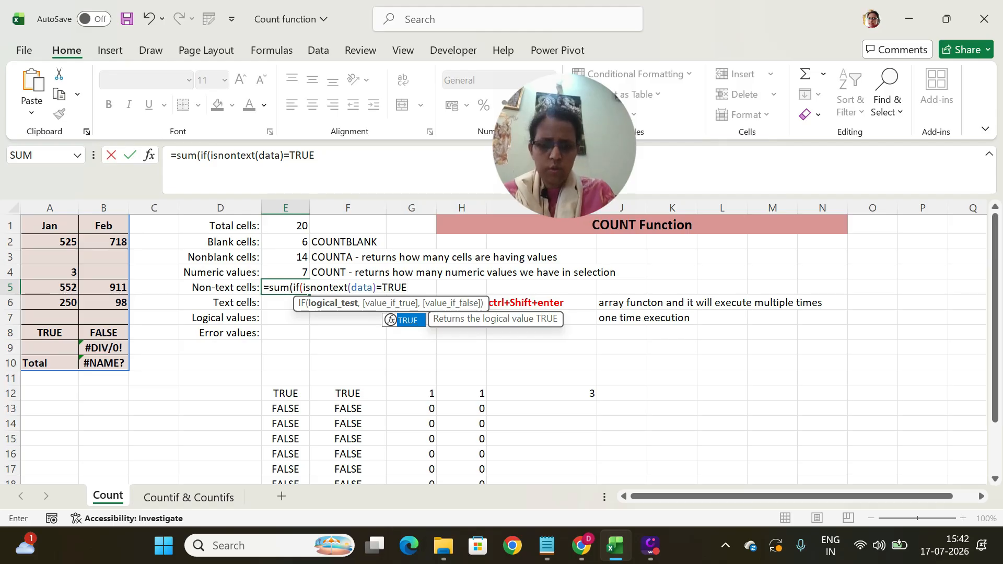
type(",1,0")
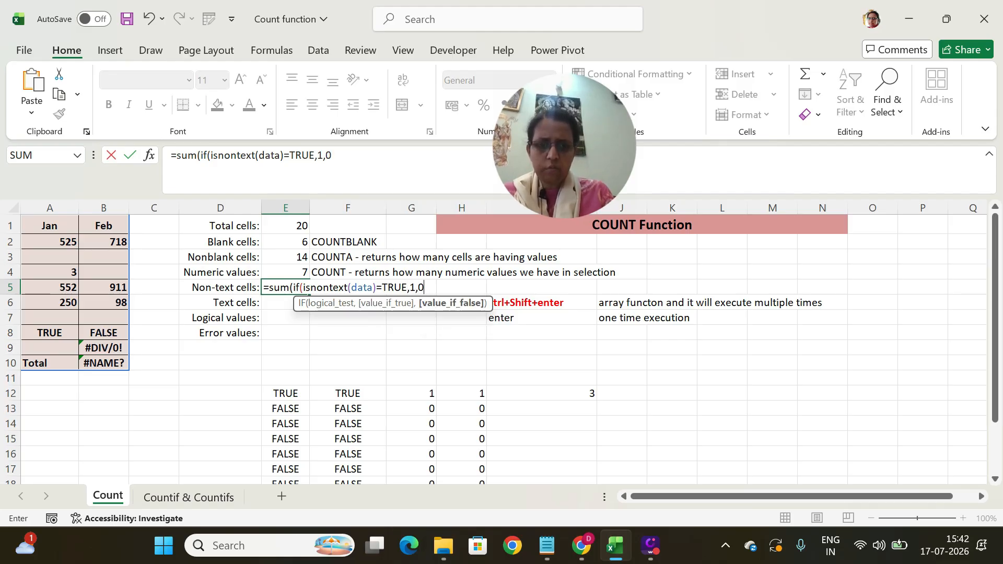
type("))")
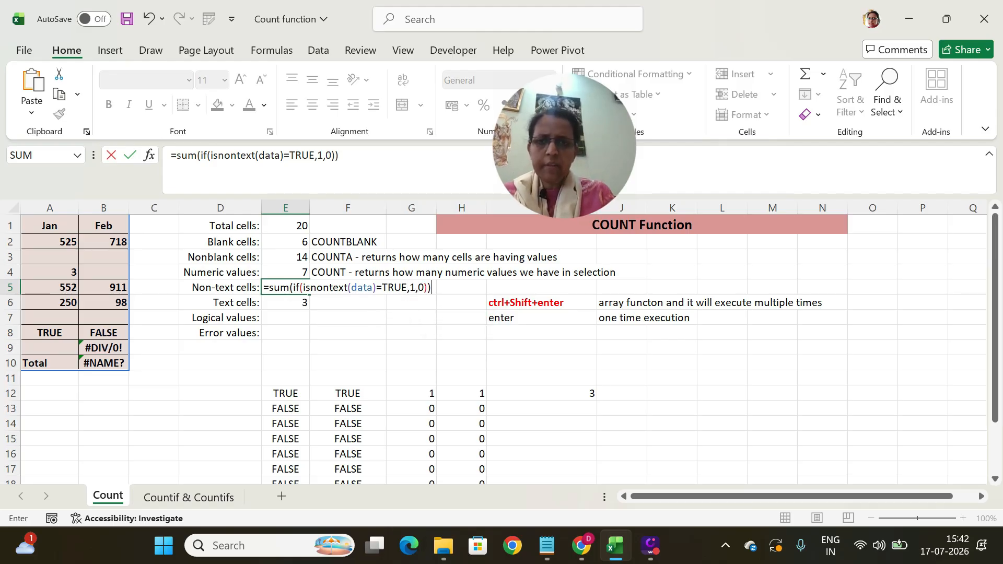
key("Return")
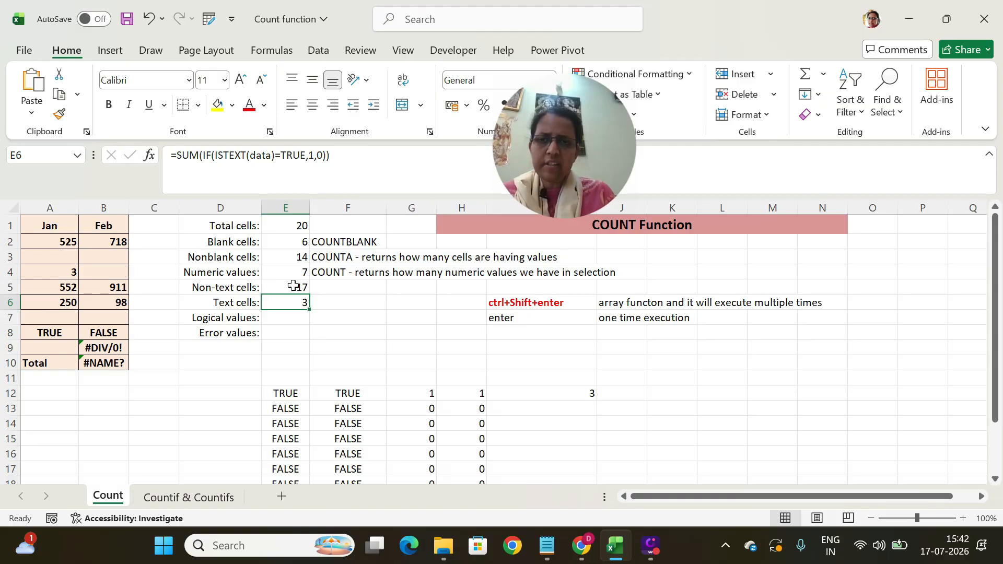
Count the logical values in E7 with the formula =SUM(IF(ISLOGICAL(data)=TRUE,1,0))
left_click(285, 318)
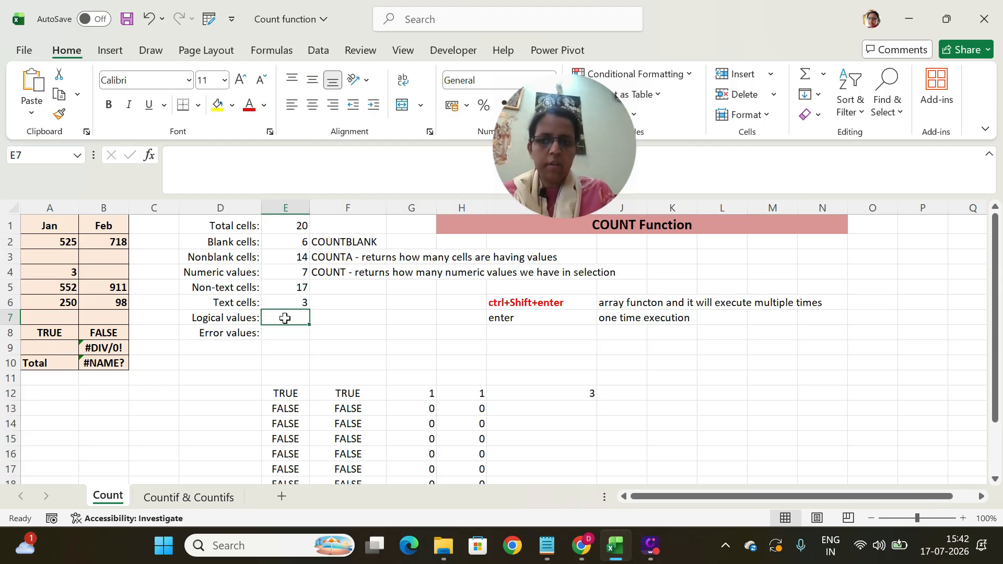
type("=su")
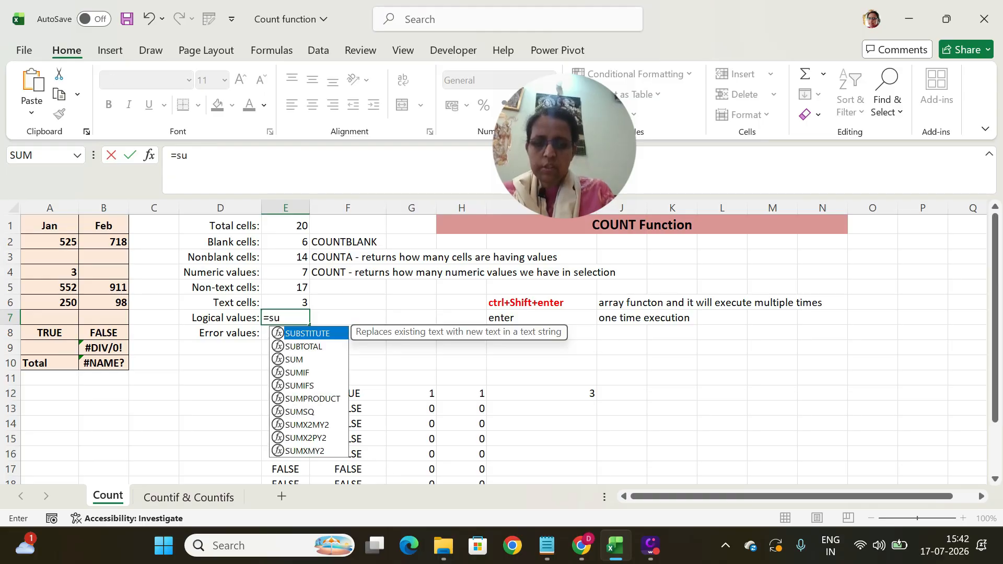
type("m(if")
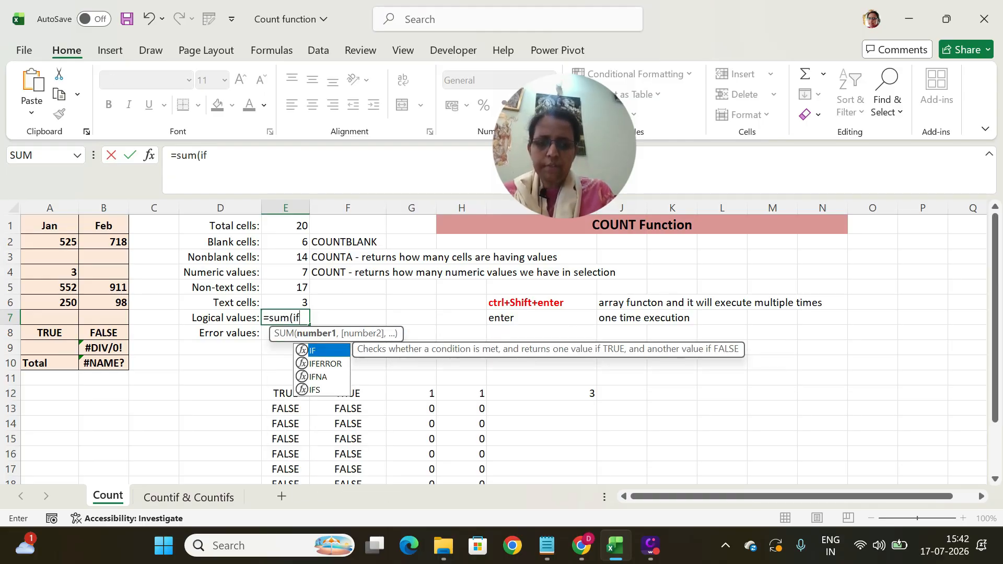
type("(islo")
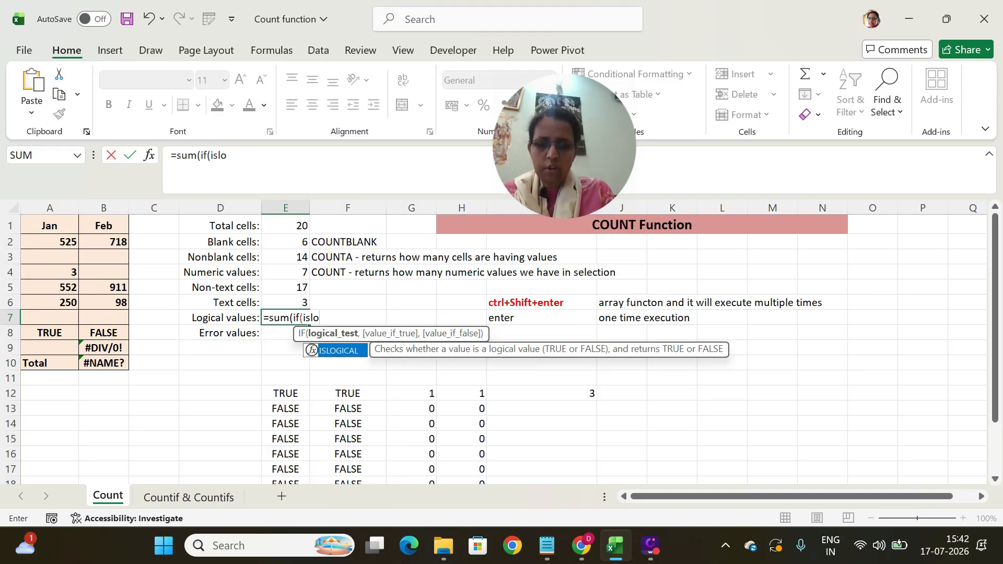
type("gical(")
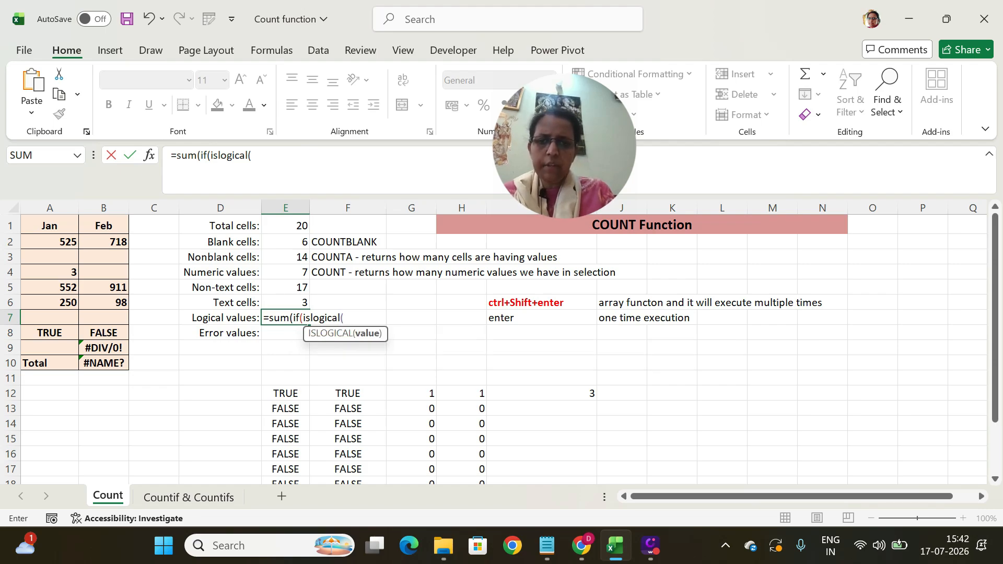
type("data")
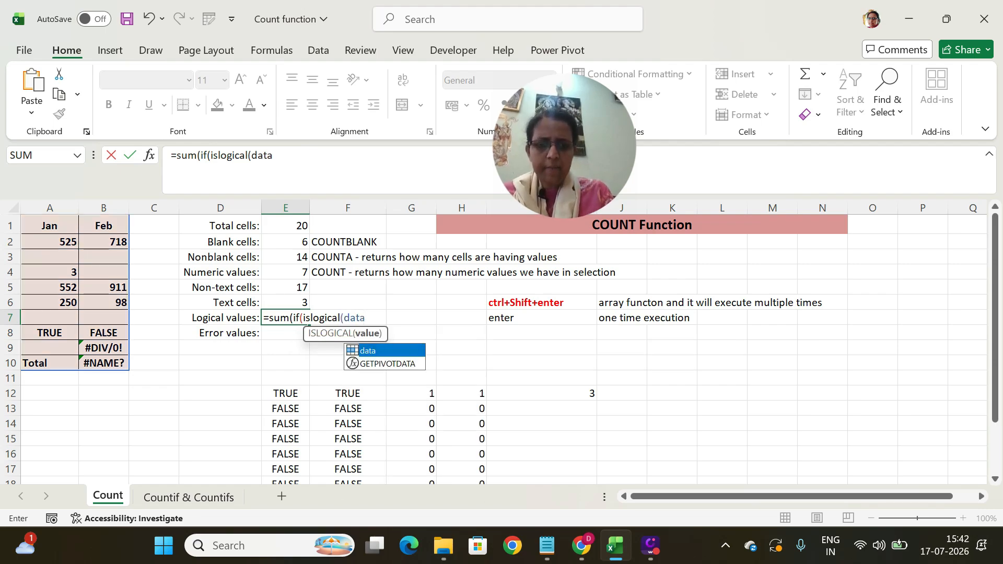
type(")=TRUE")
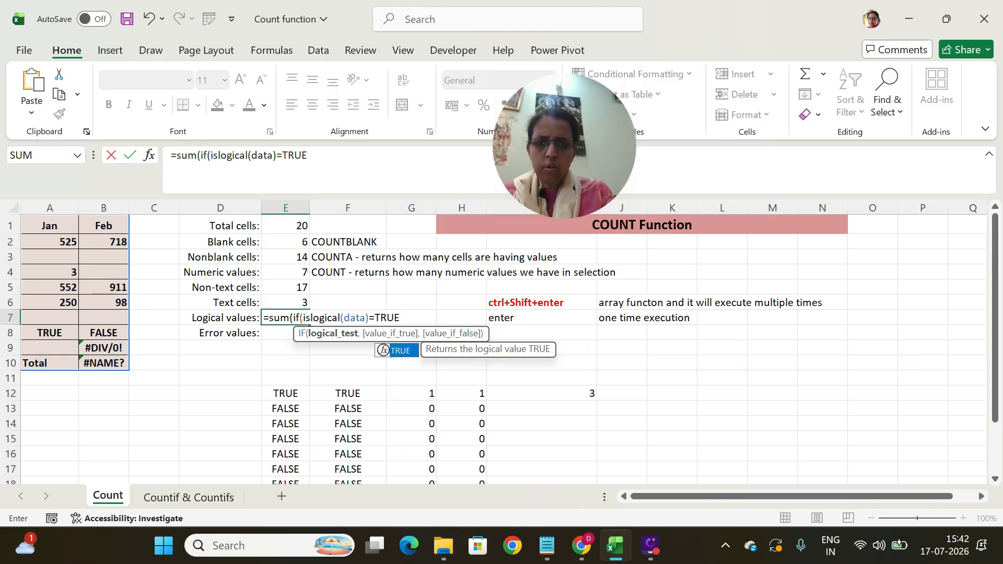
type(",1,0))")
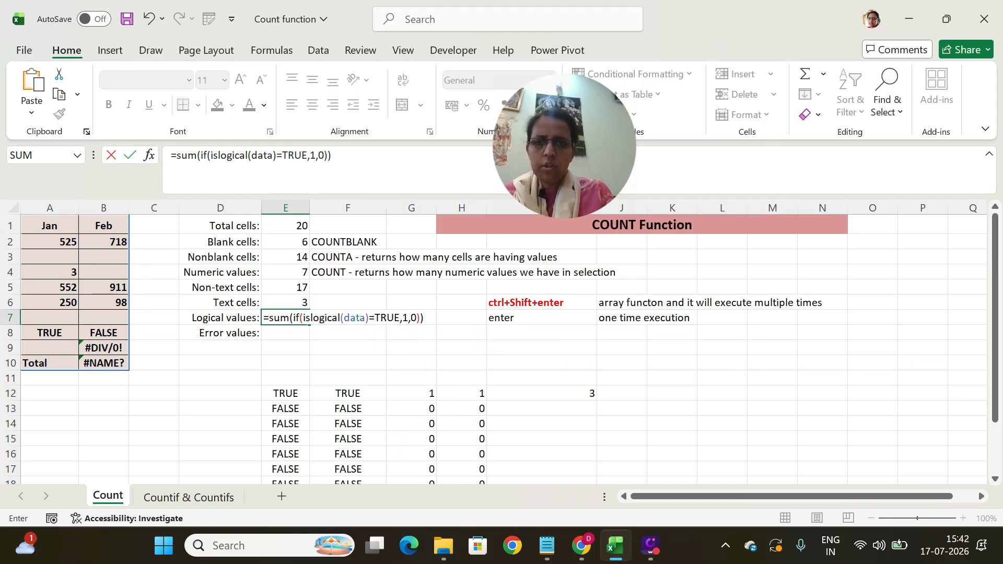
key("Return")
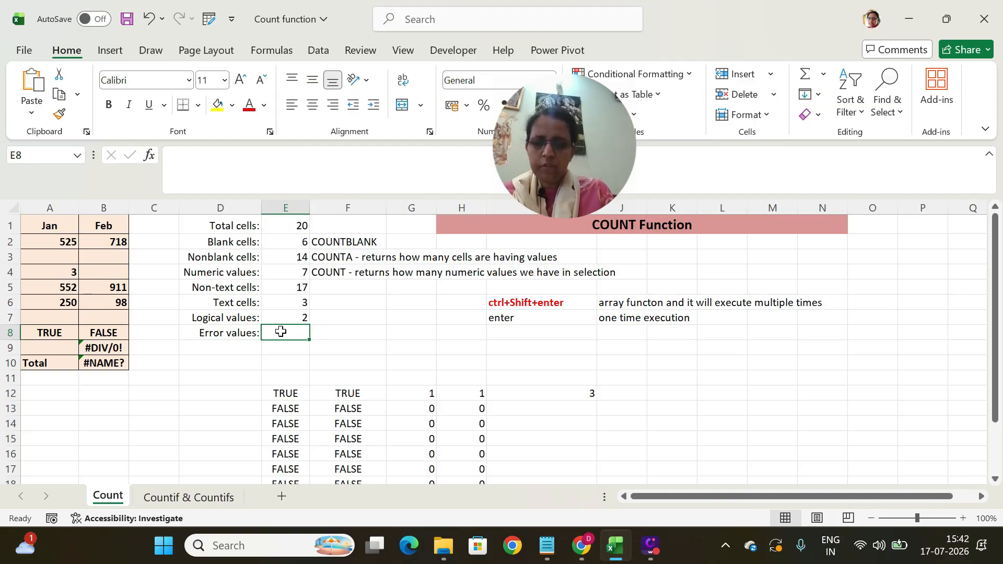
Count the error values in E8 with the formula =SUM(IF(ISERROR(data)=TRUE,1,0))
type("=sum")
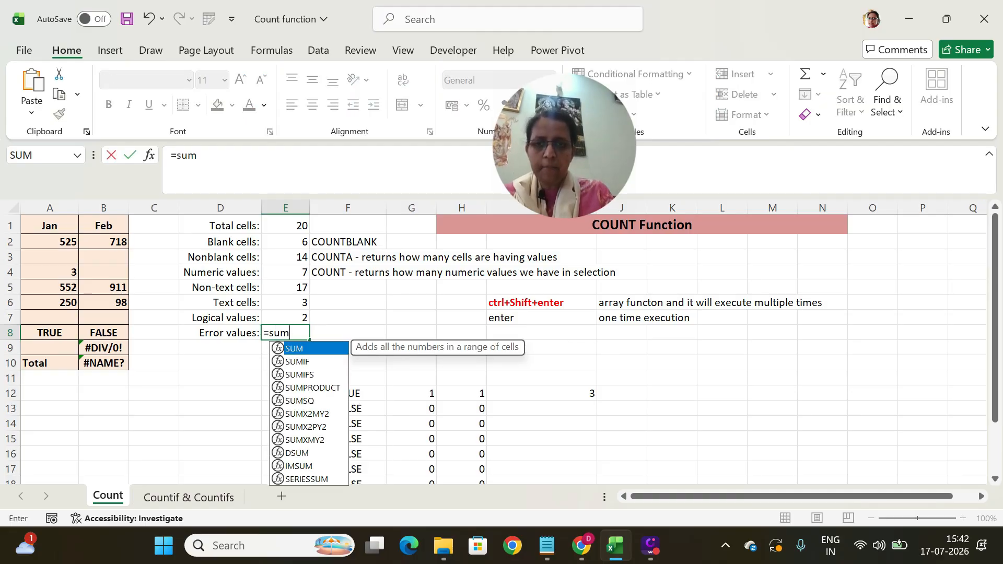
type("(if(")
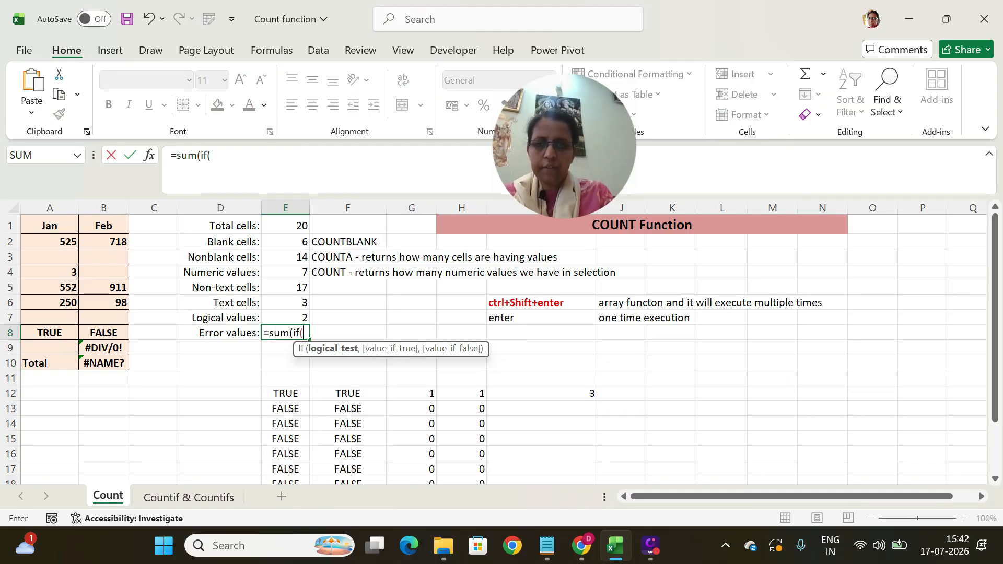
type("ise")
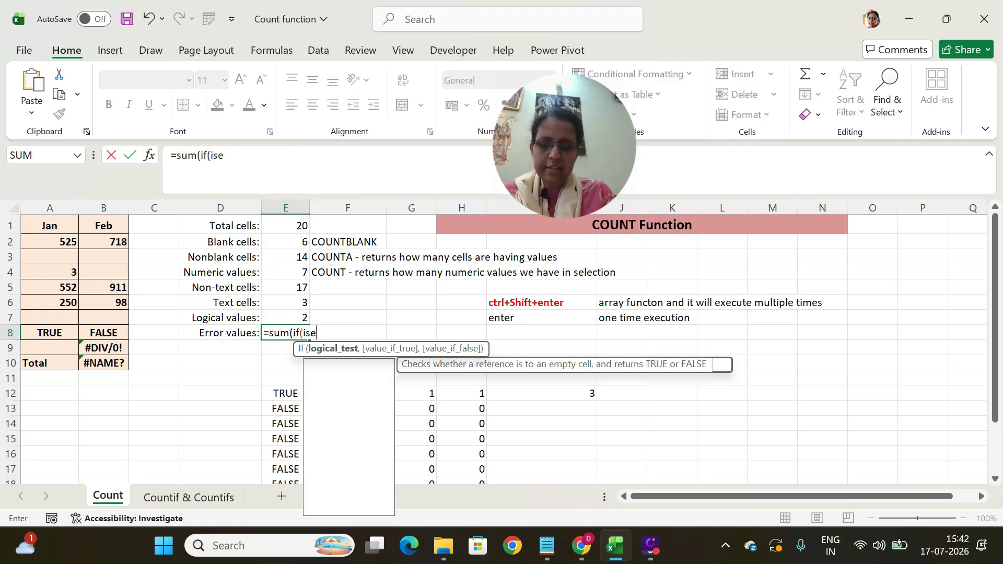
type("rror(")
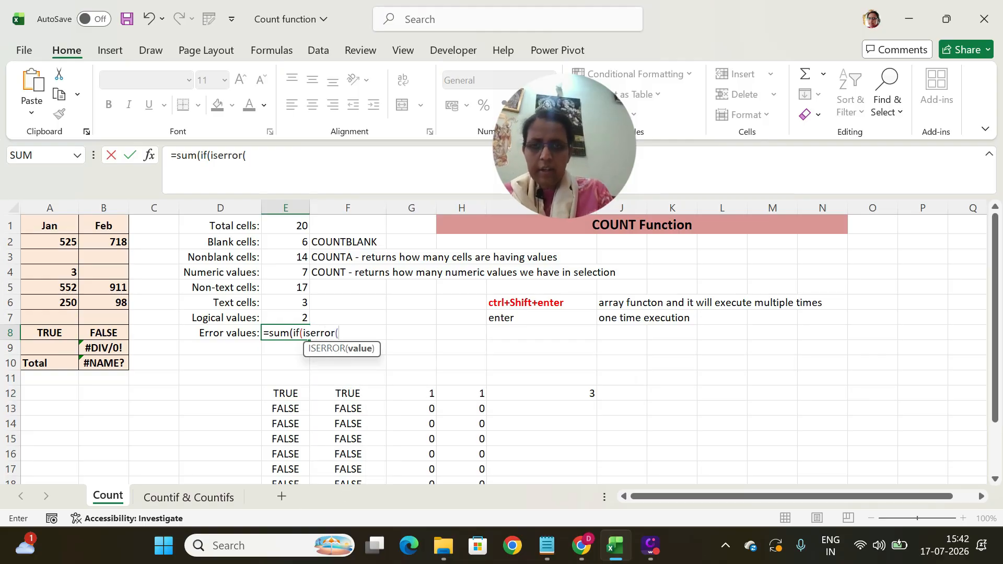
type("data)")
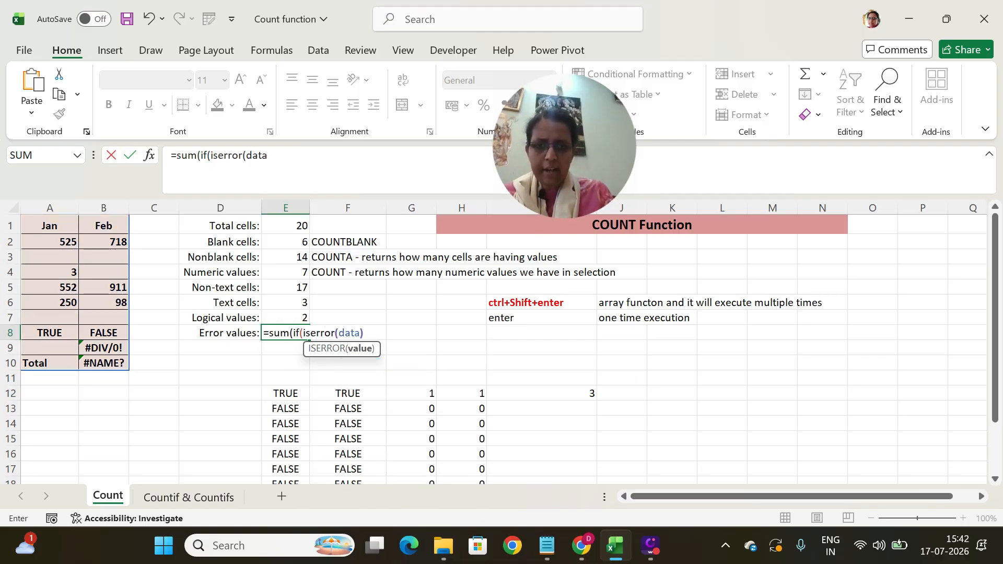
key("BackSpace")
type("=TRUE")
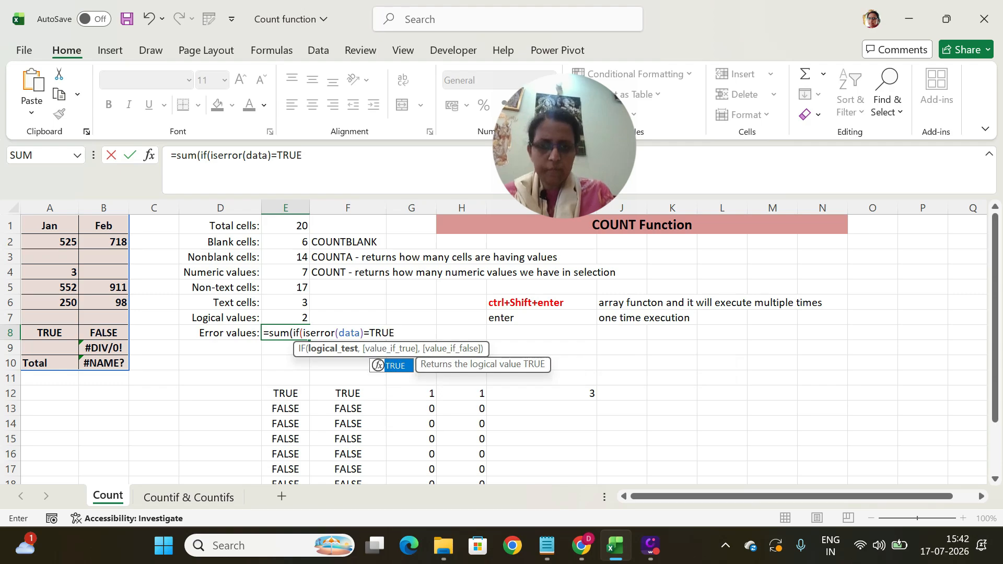
type(",1,0")
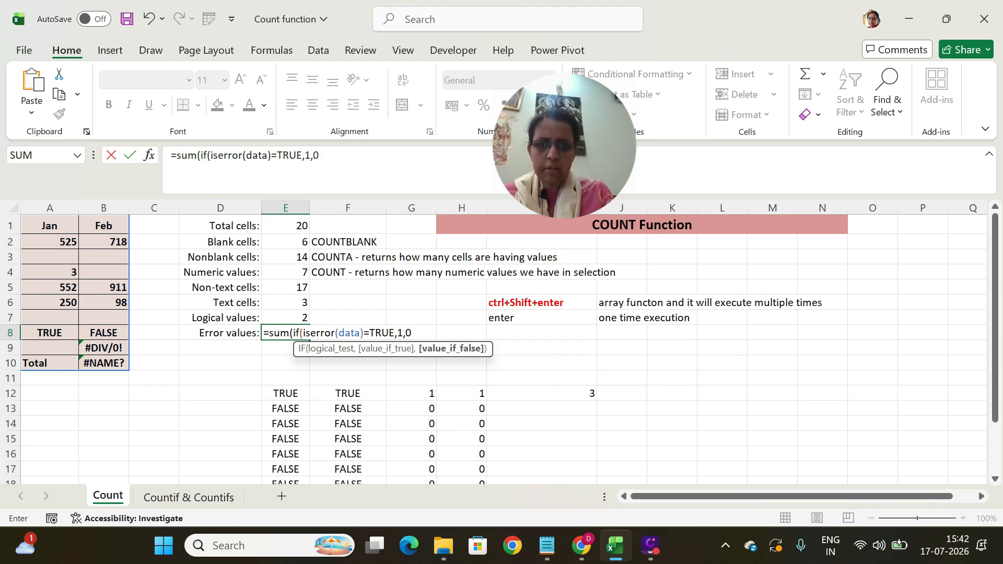
type(")")
key("ctrl+shift+Return")
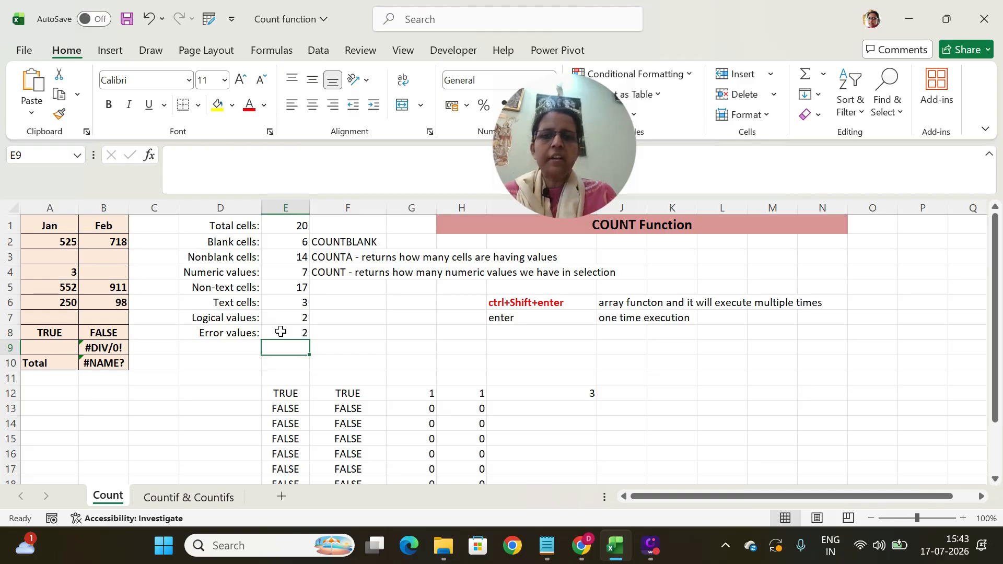
Open the Countif & Countifs sheet, select the Amount values in D2:D27 and review the defined range names
left_click(201, 500)
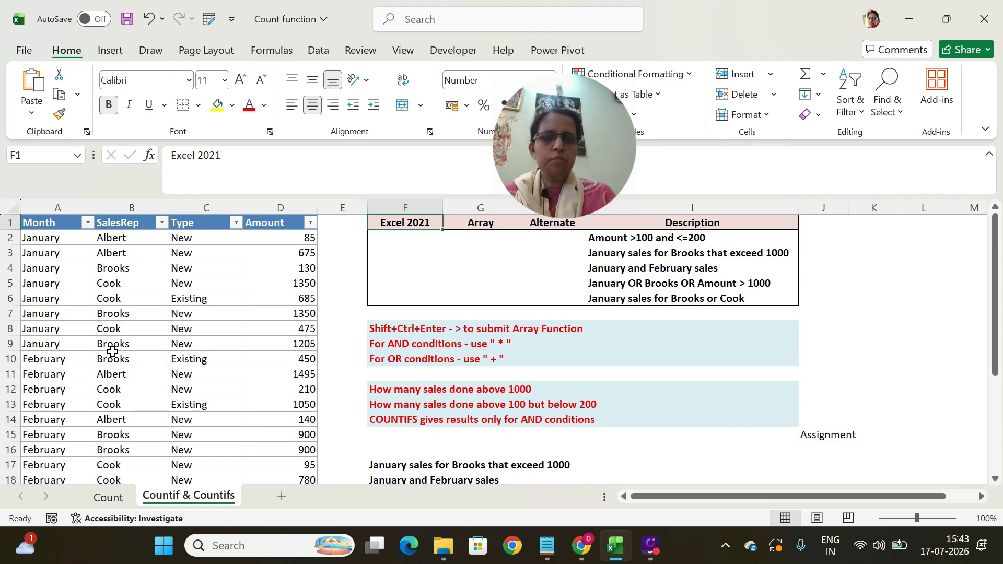
left_click(267, 238)
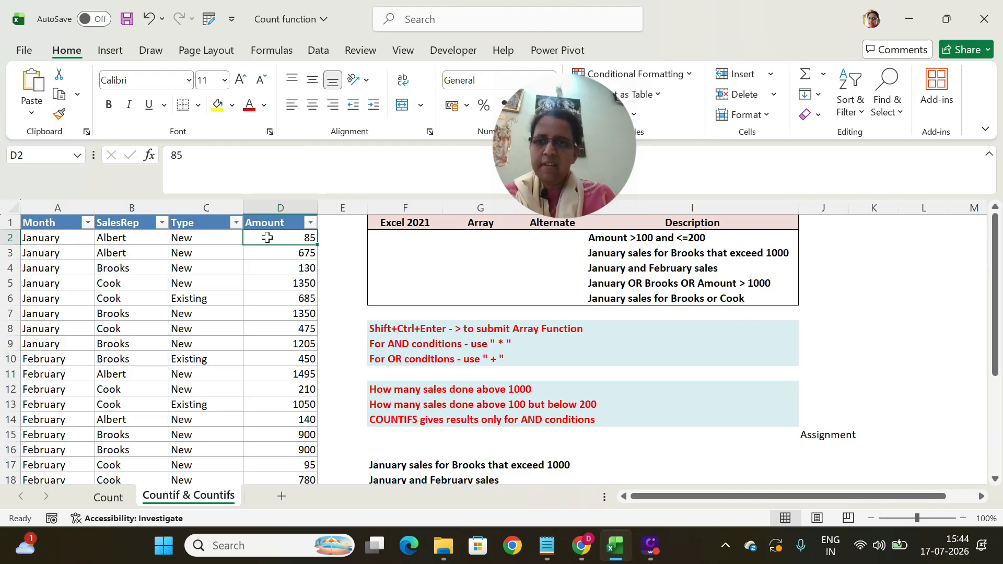
key("ctrl+shift+Down")
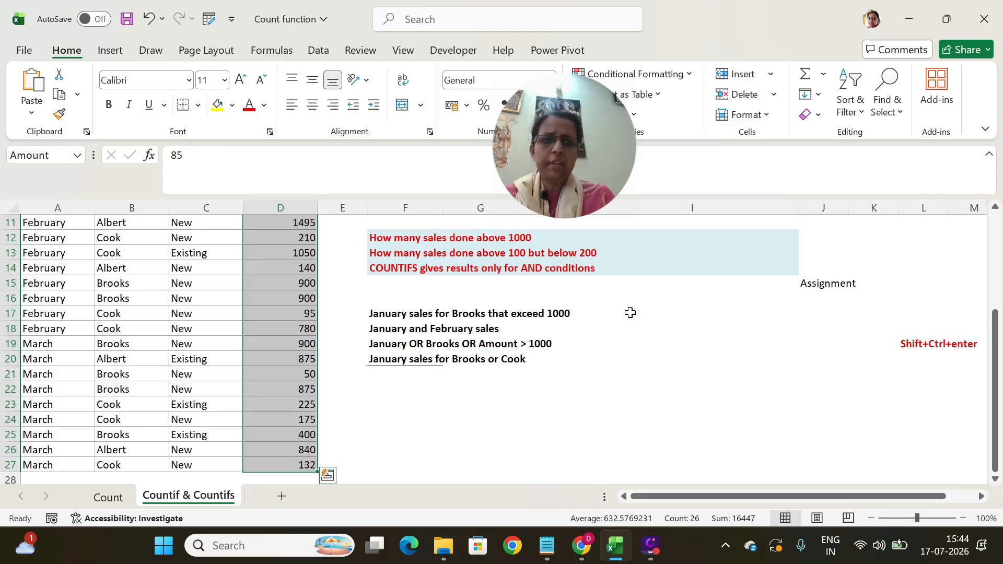
left_click_drag(1000, 335, 1001, 239)
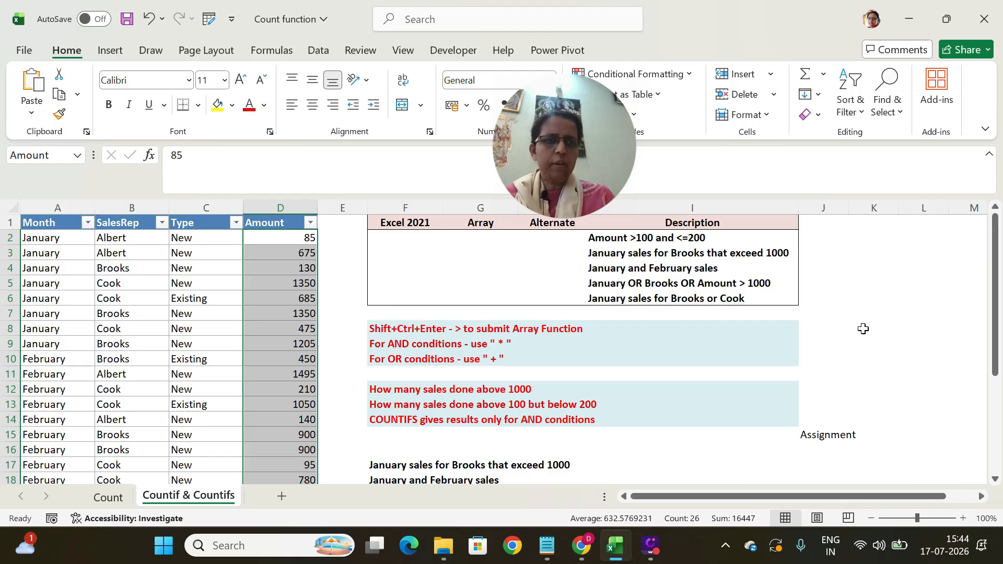
left_click(77, 155)
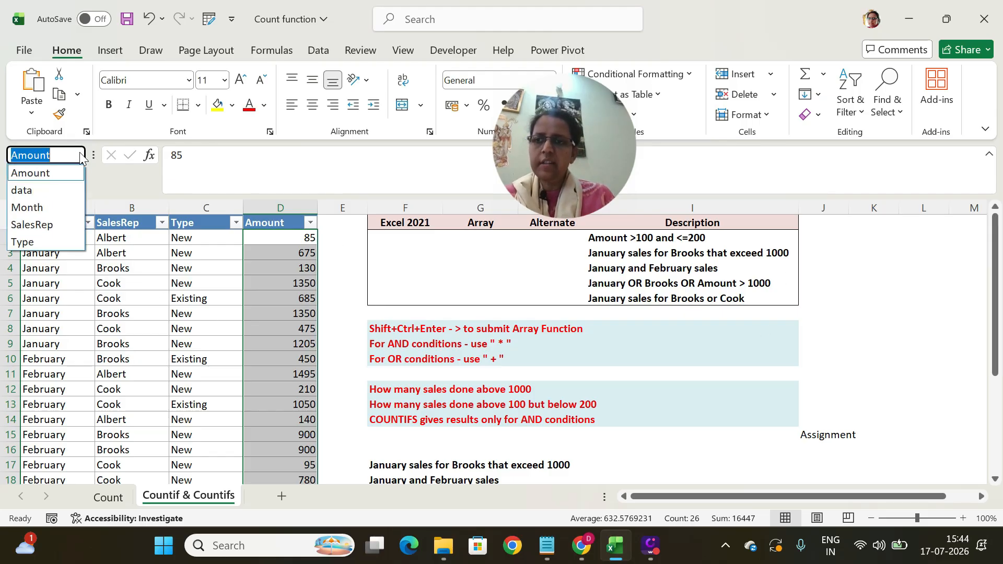
left_click(80, 152)
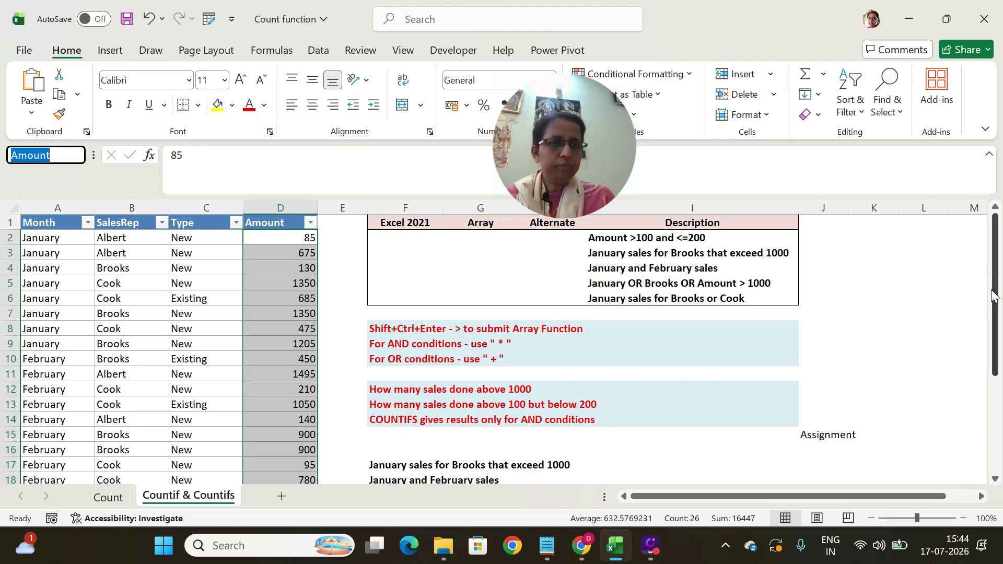
left_click_drag(995, 286, 1000, 344)
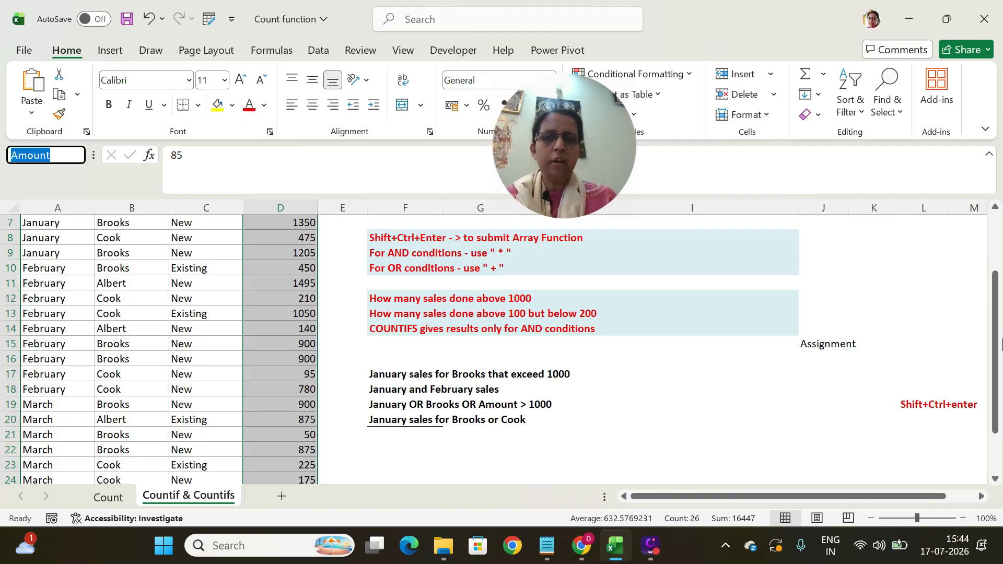
Count the sales above 1000 in I12 with the formula =COUNTIF(amount,">1000")
left_click(646, 296)
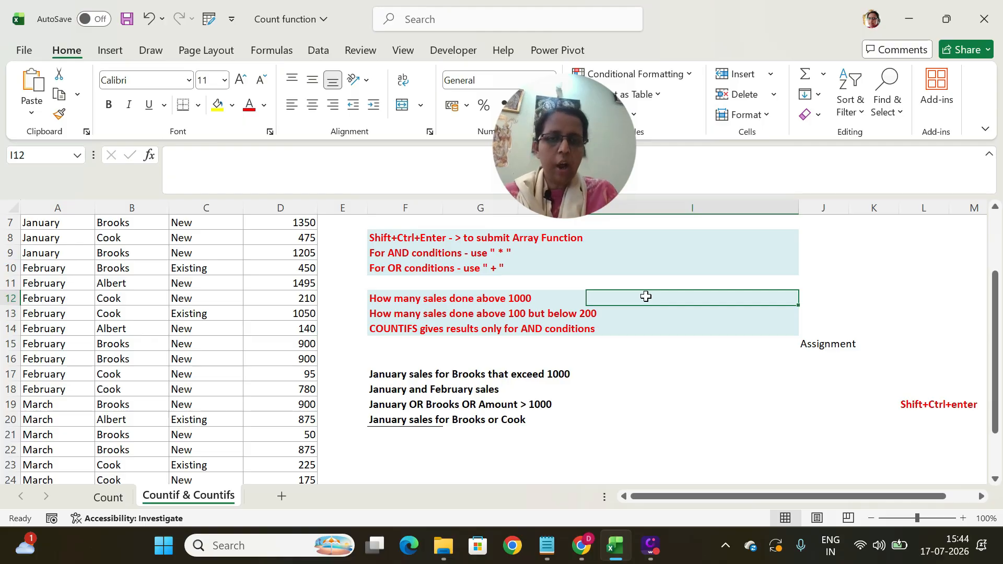
type("=cou")
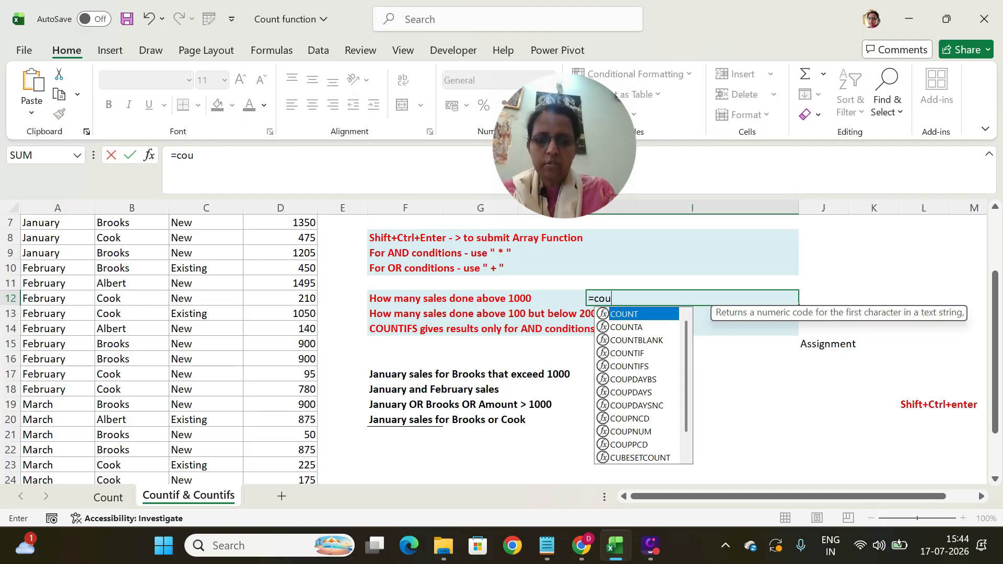
type("ntif")
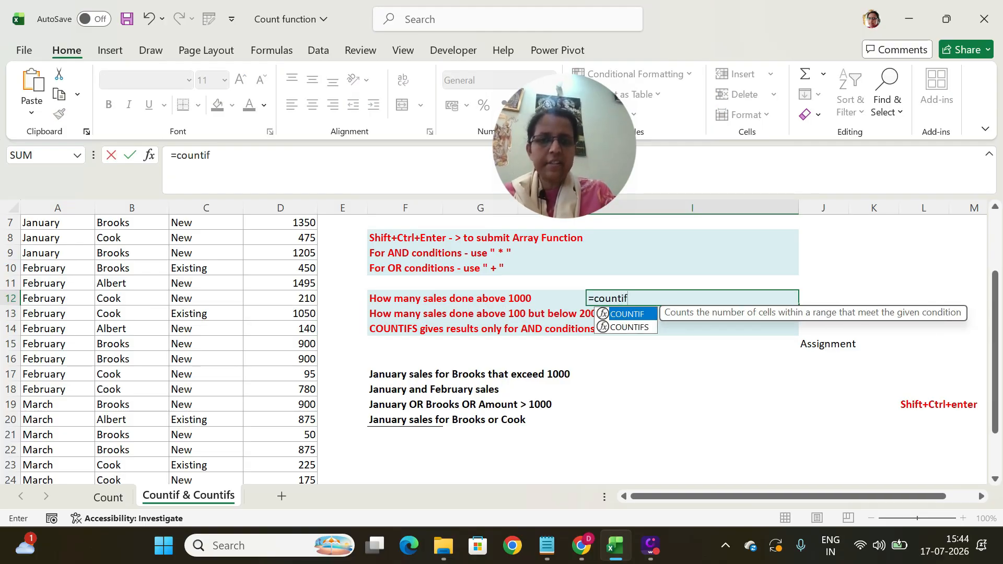
type("(")
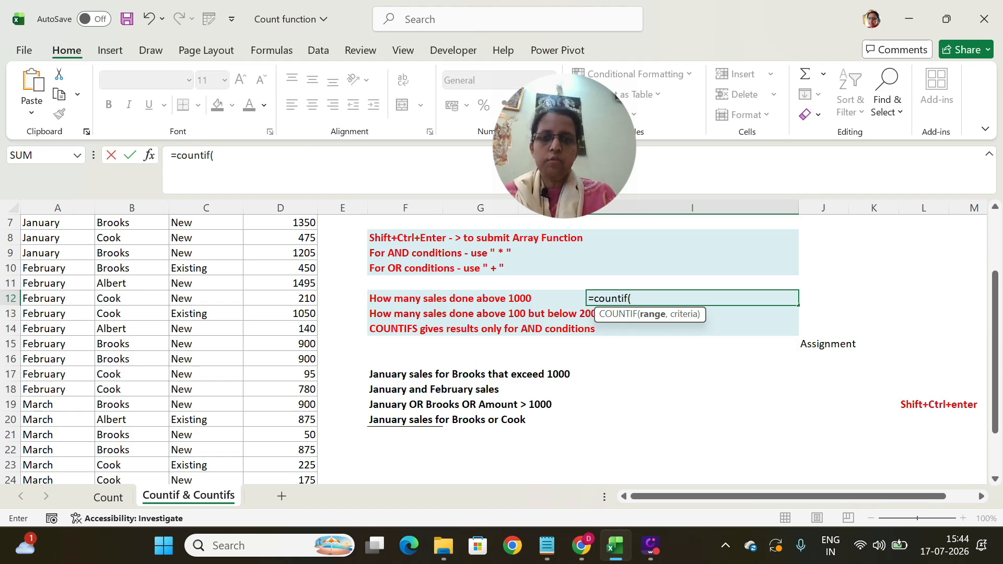
type("amou")
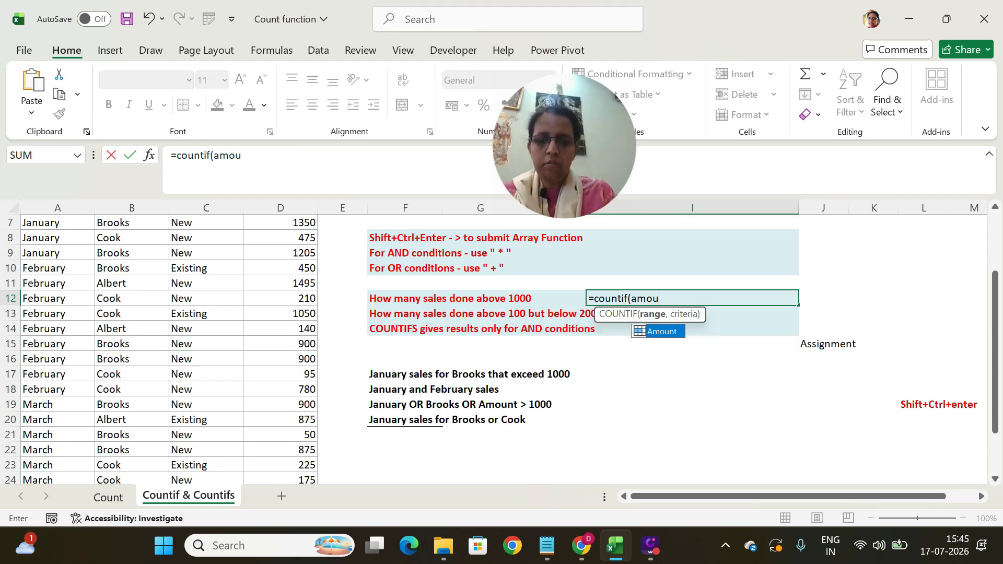
type("nt")
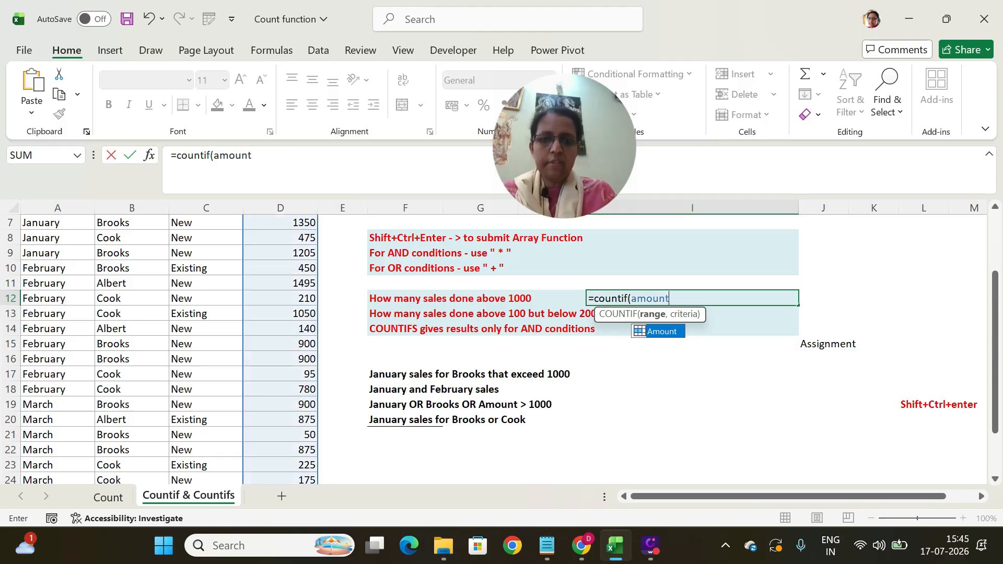
type(",")
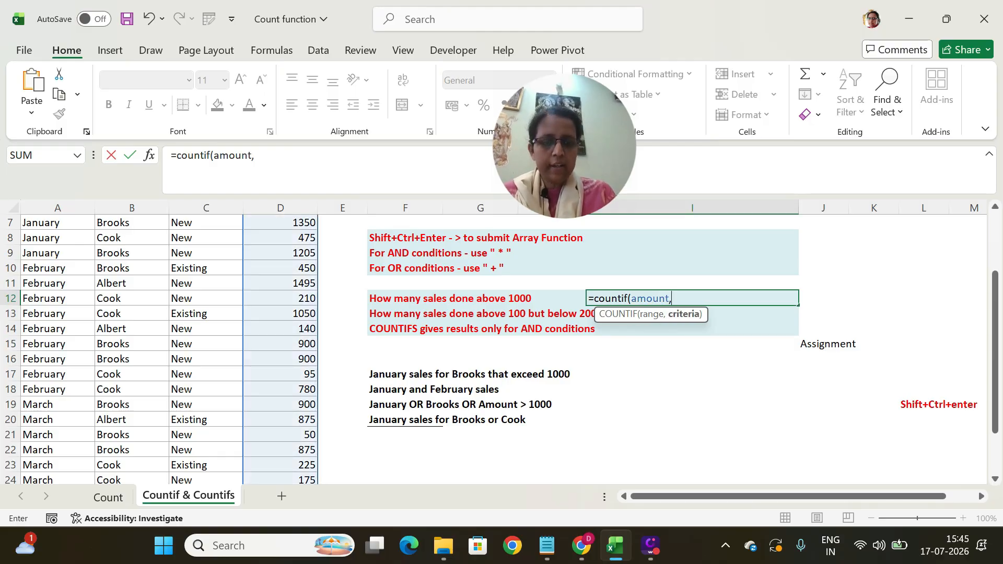
type("\"")
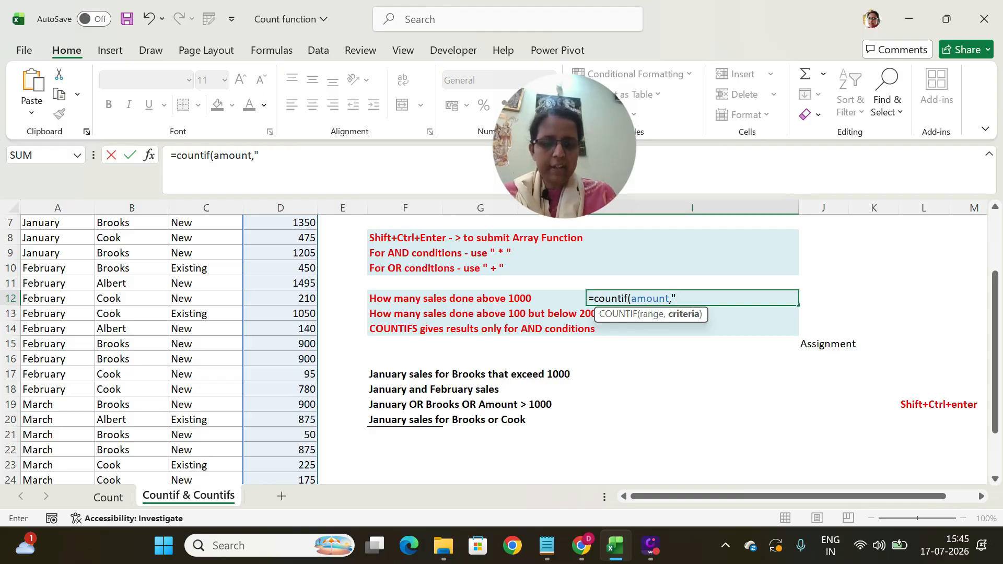
type(">1")
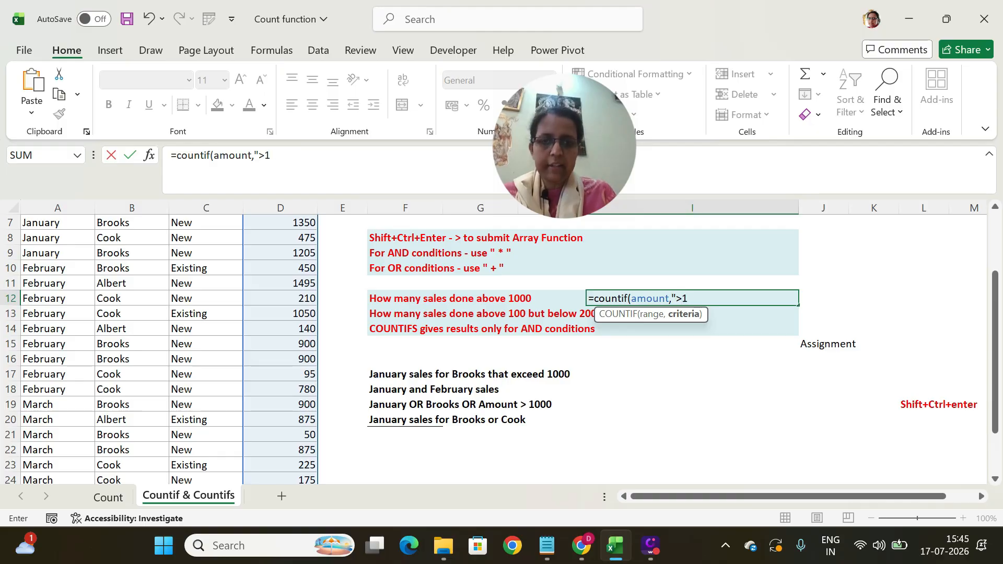
type("000\"")
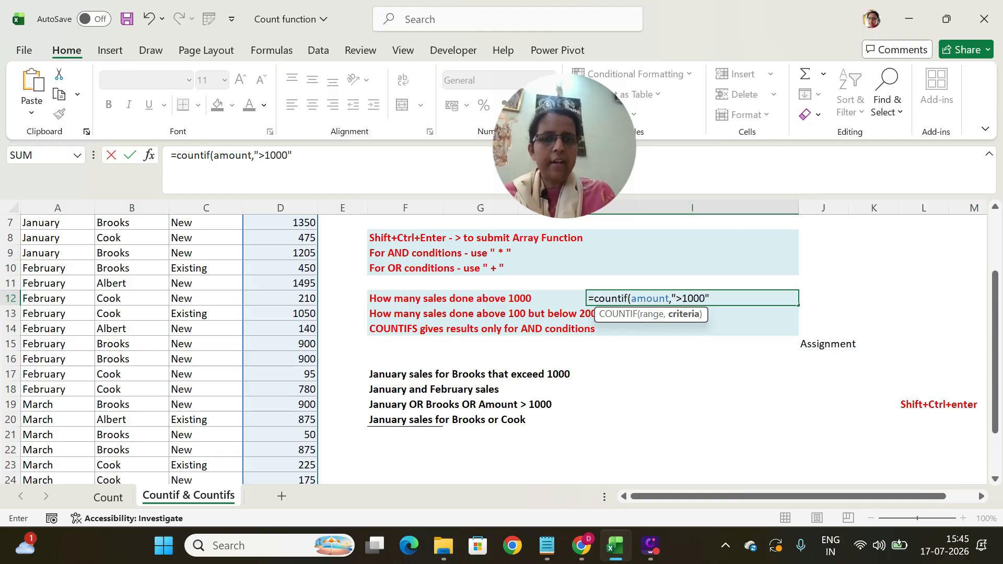
type(")")
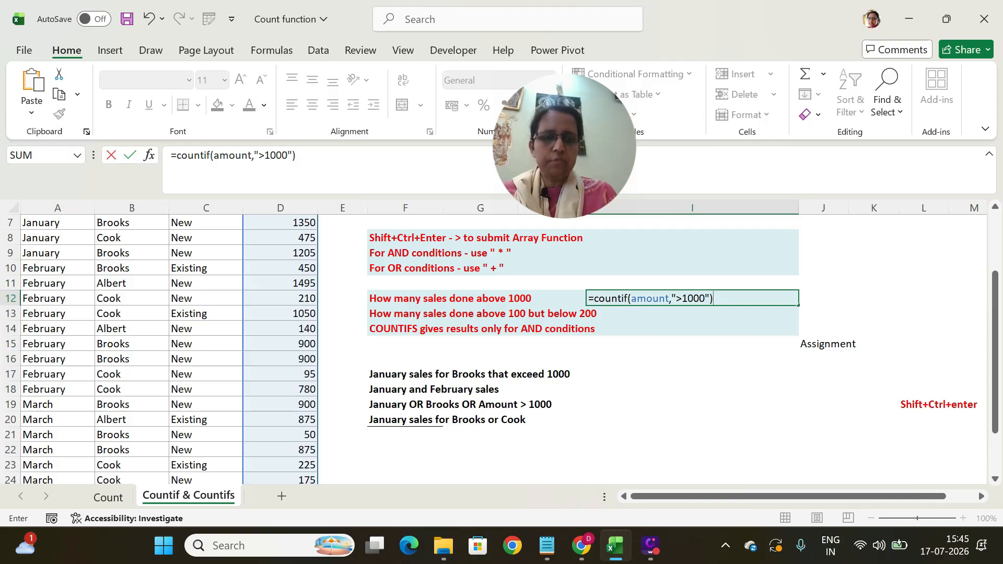
key("Return")
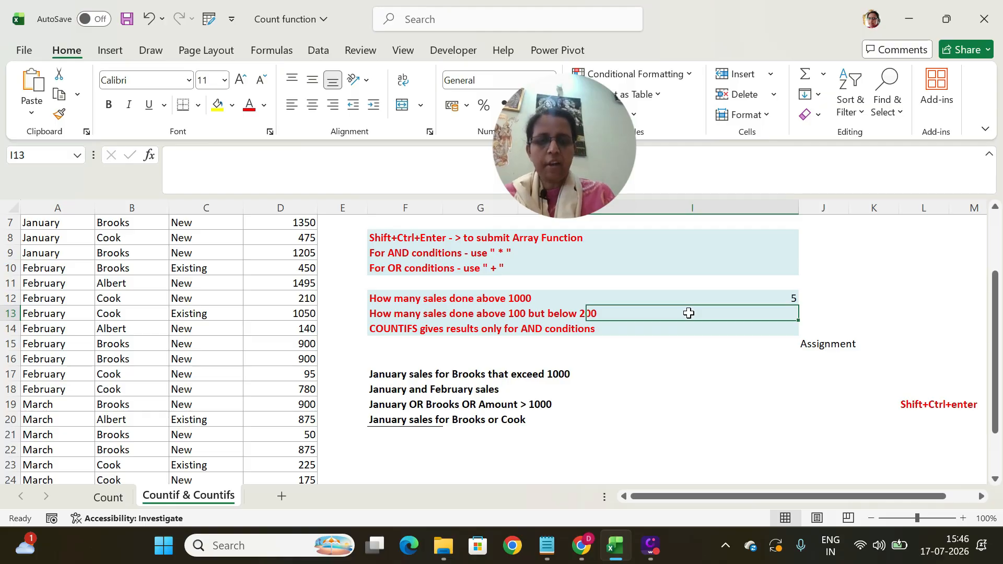
Count the sales above 100 but below 200 in I13 with the formula =COUNTIFS(amount,">100",amount,"<200")
type("=coun")
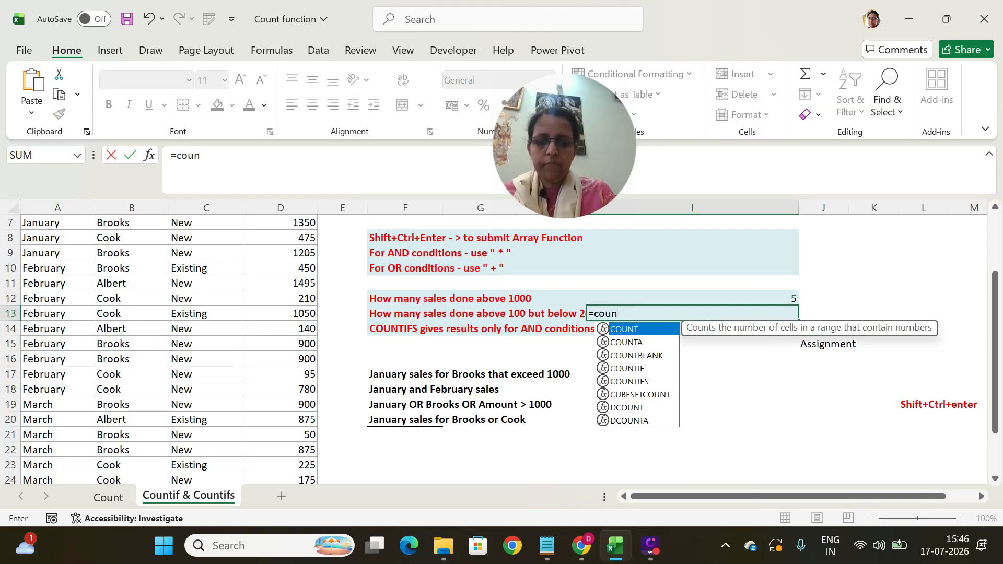
type("tifs(")
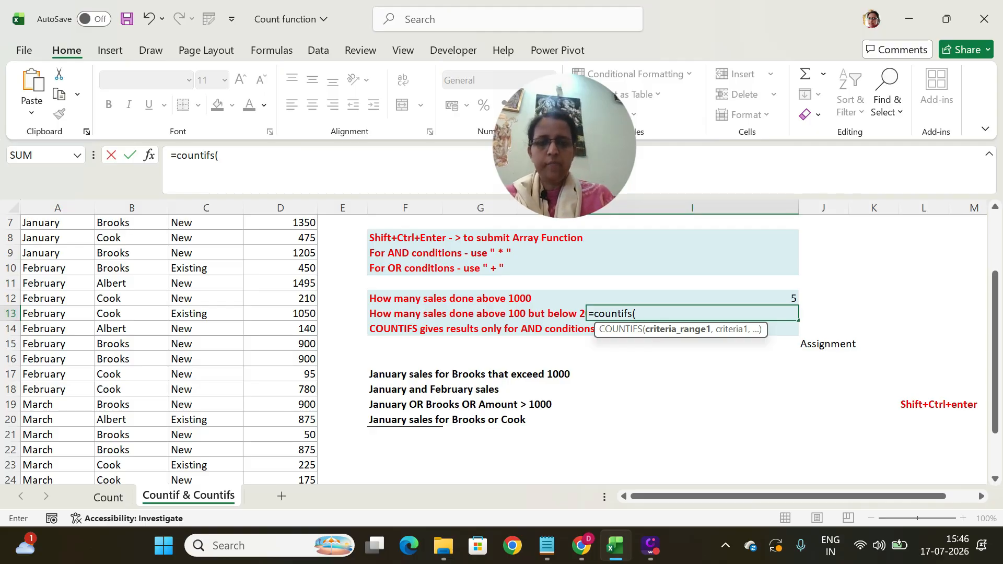
type("amo")
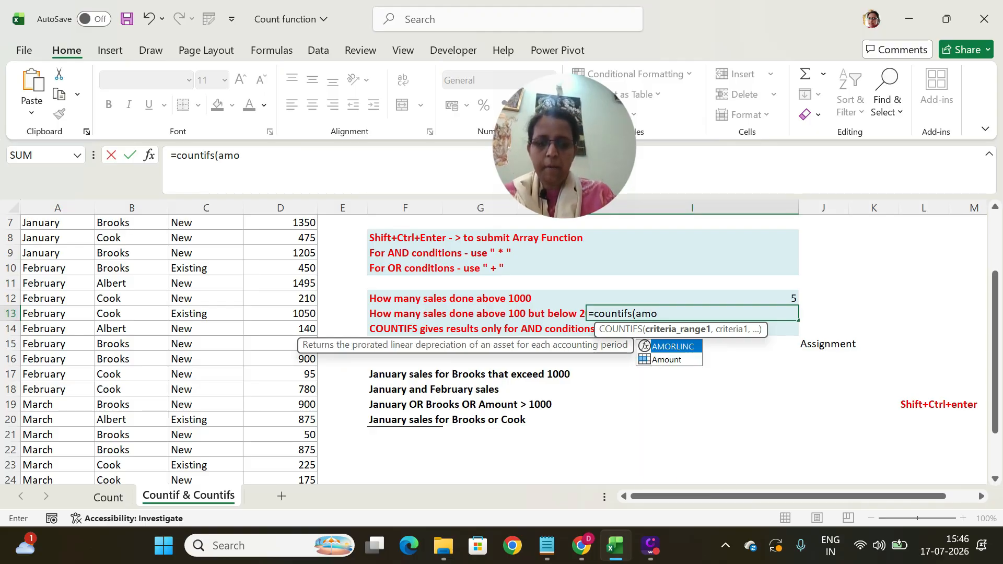
type("unt,\"")
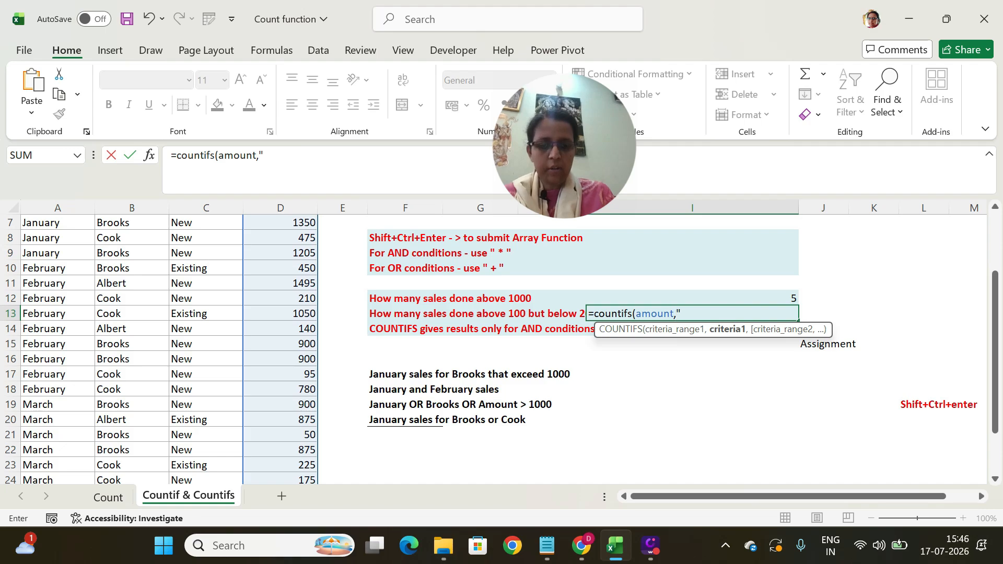
type(">1")
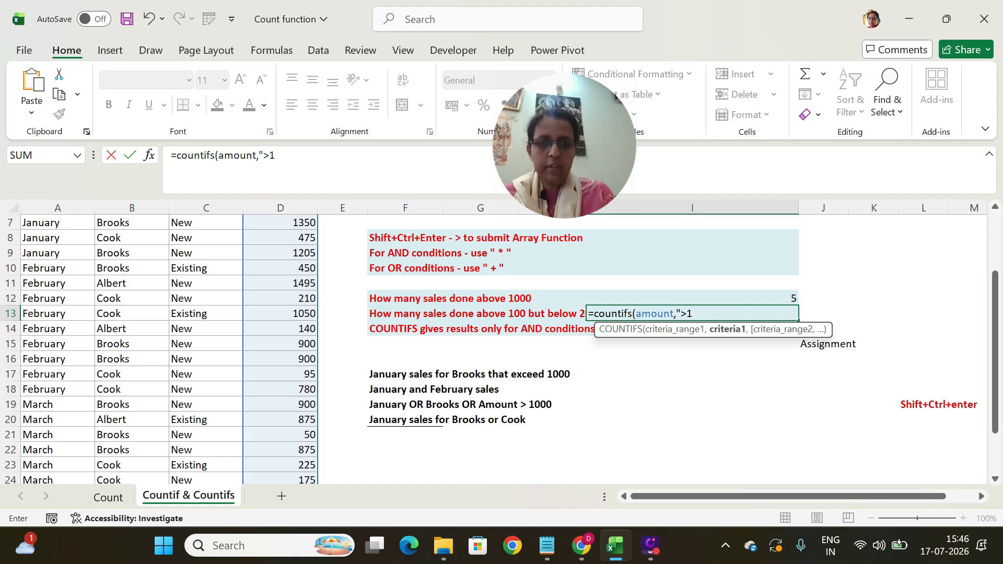
type("00\"")
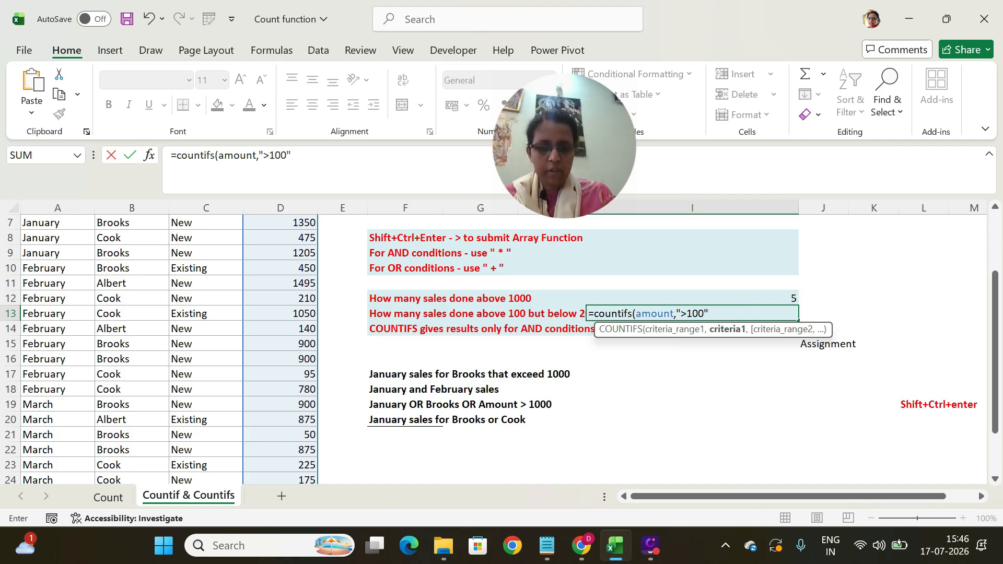
type(",")
type("amountm")
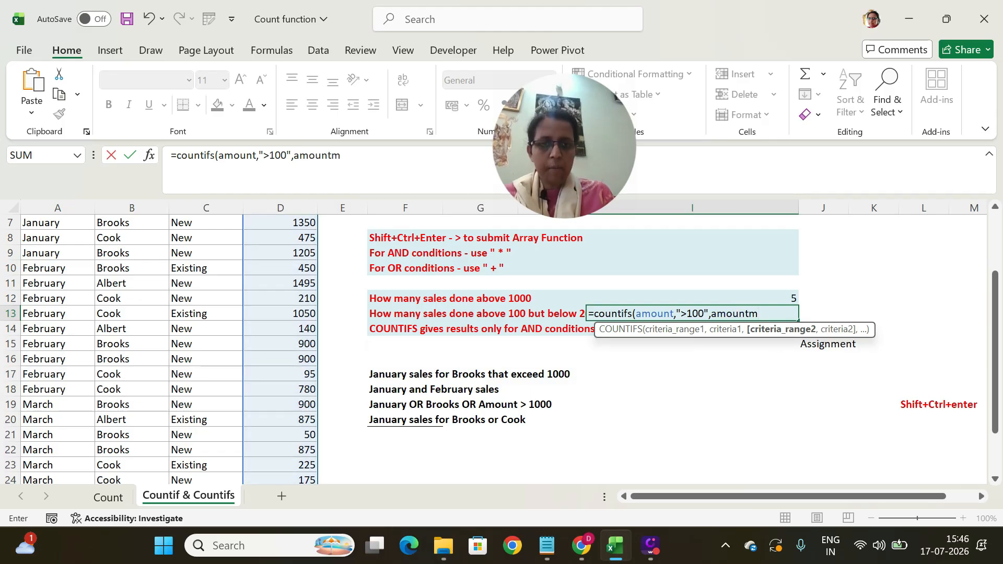
key("BackSpace")
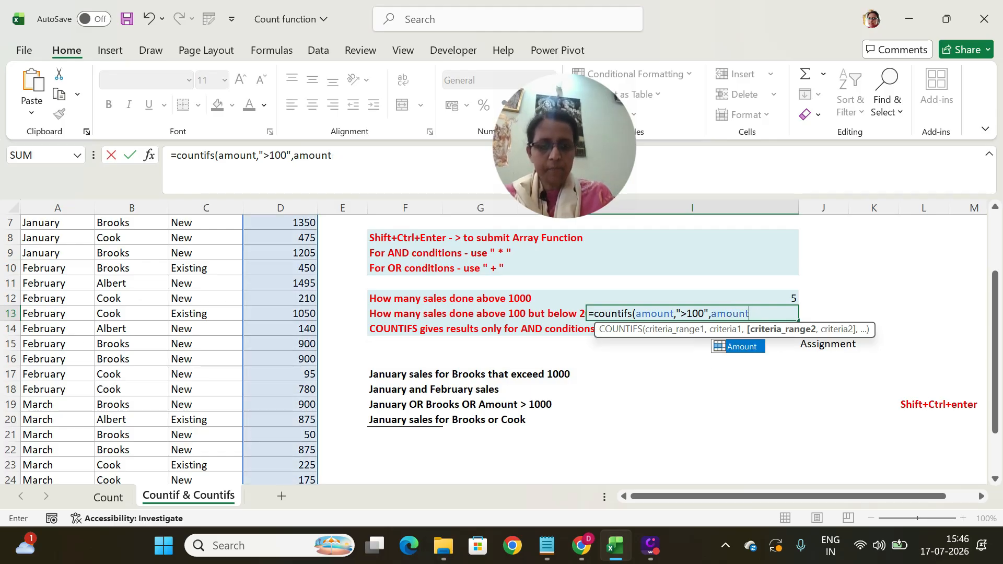
type(",\"")
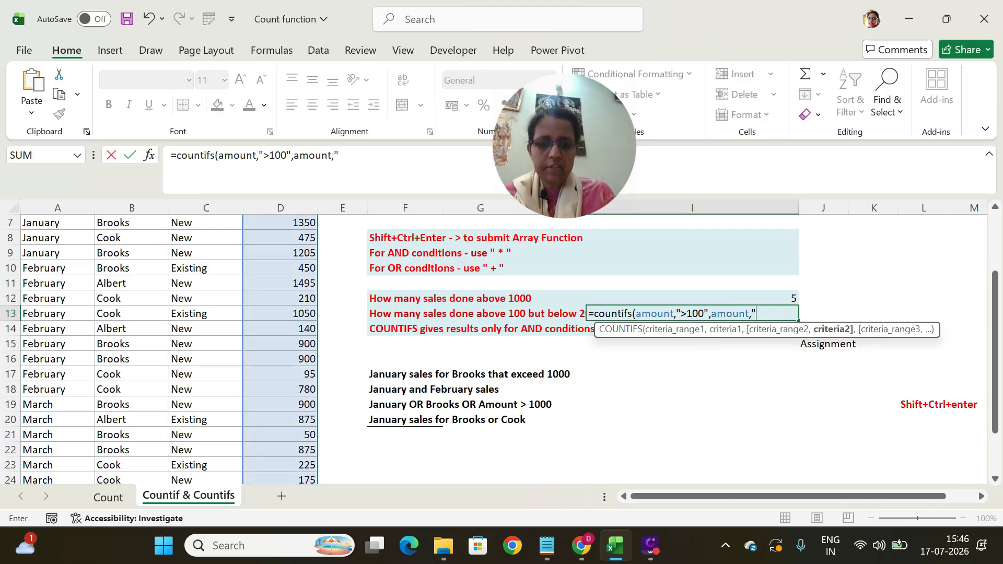
type("<2")
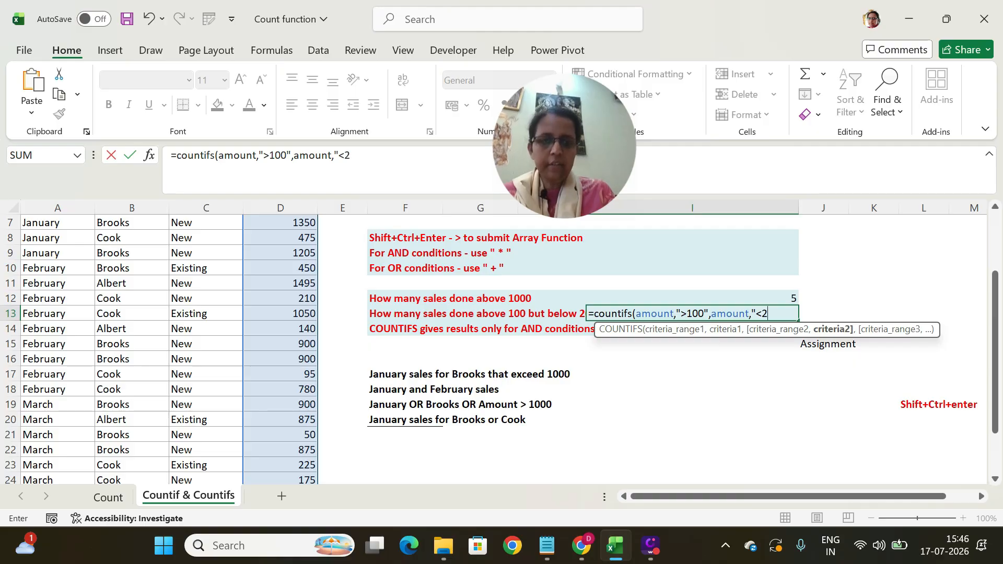
type("00\"")
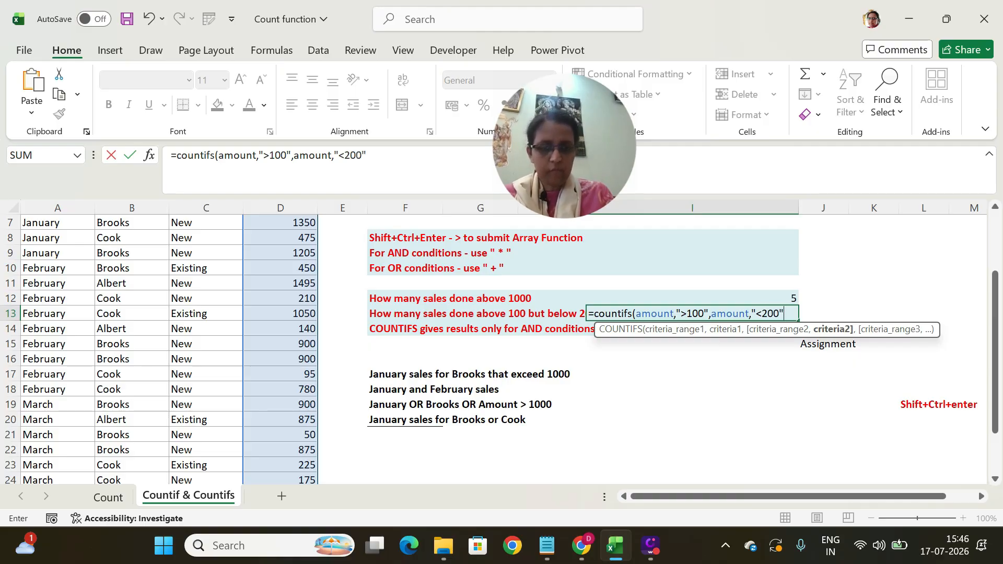
type(")")
key("Return")
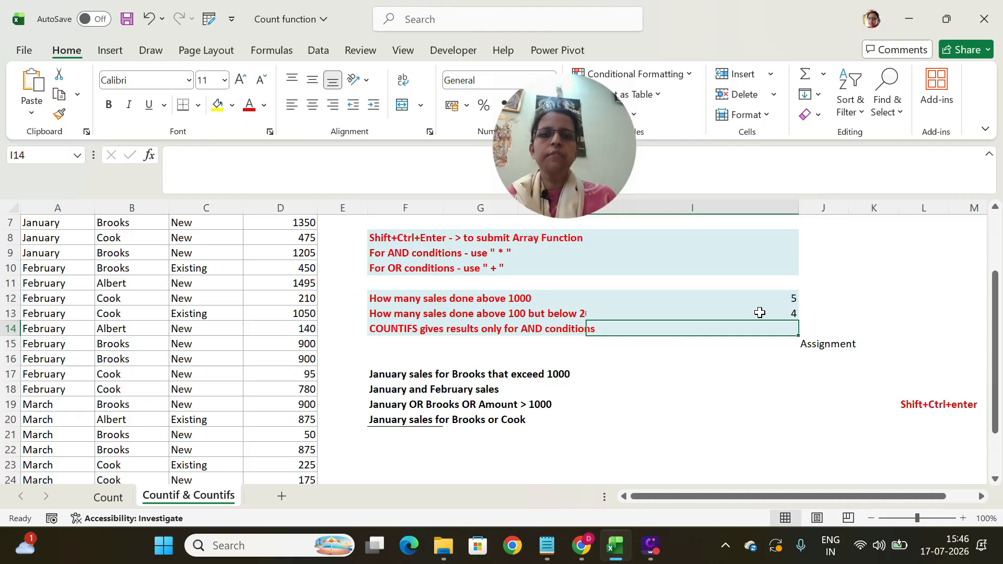
In I17, use COUNTIFS to count sales with month "January", SalesRep equal to the rep named in F17, and amount ">1000"
left_click_drag(996, 313, 999, 348)
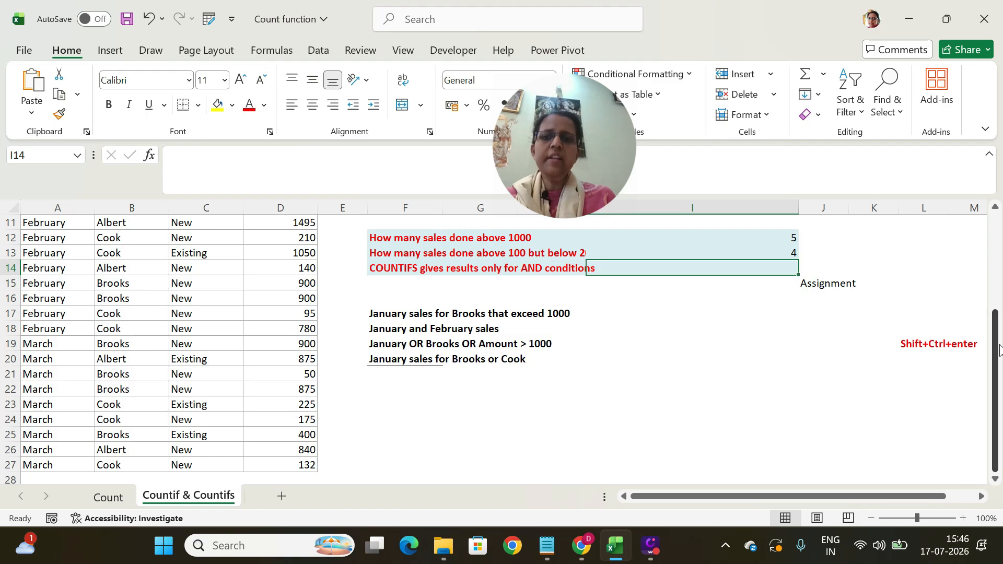
left_click(651, 316)
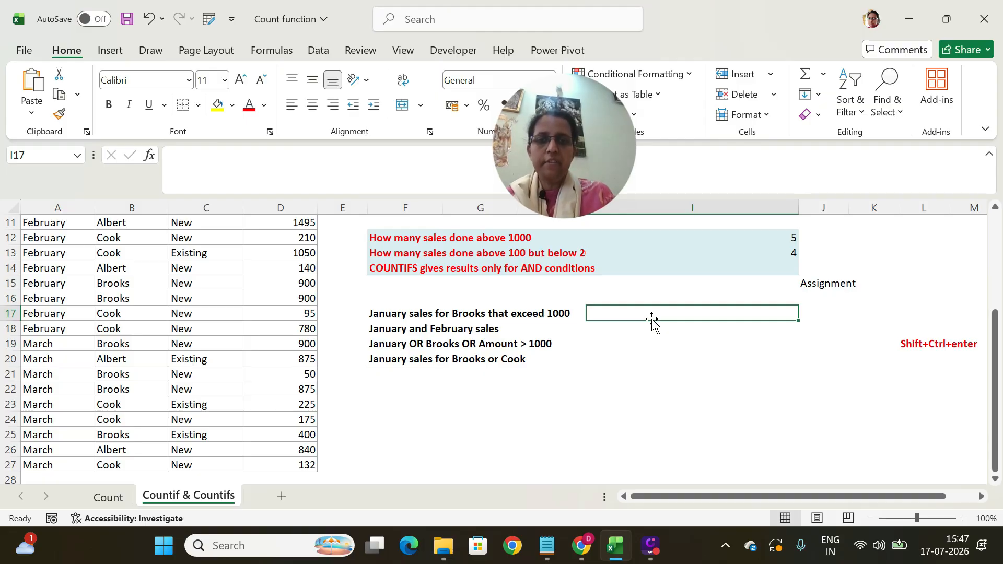
type("=count")
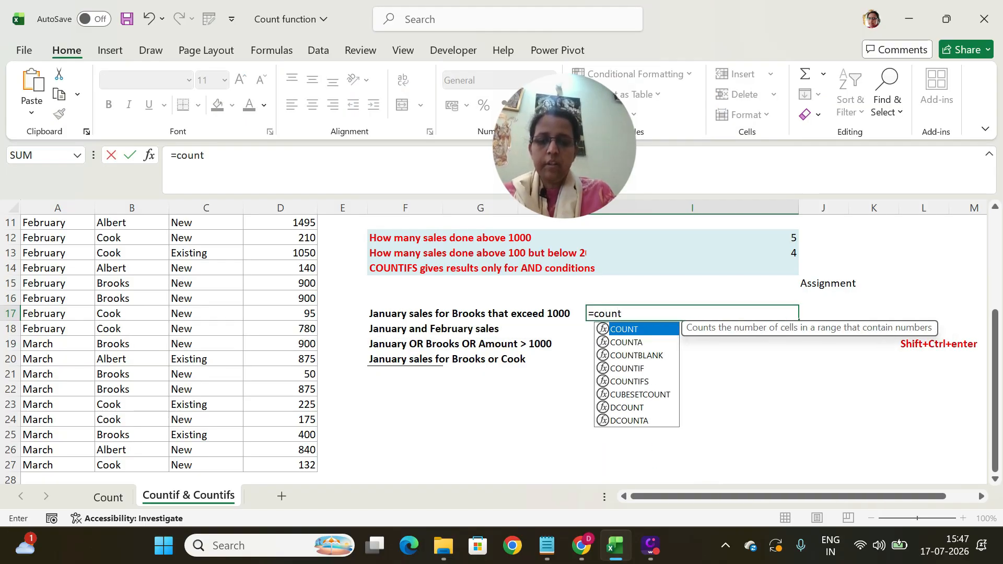
type("if")
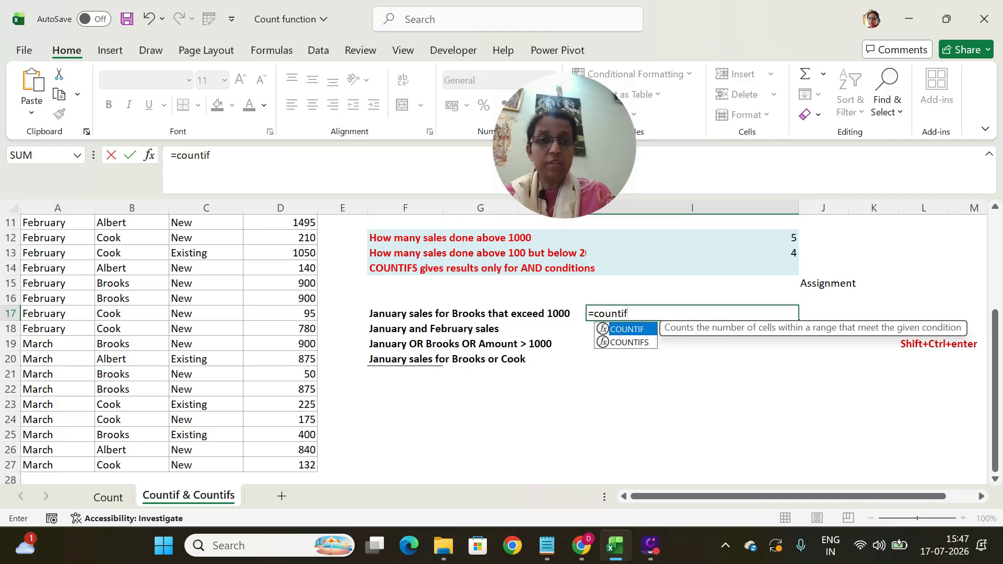
type("s")
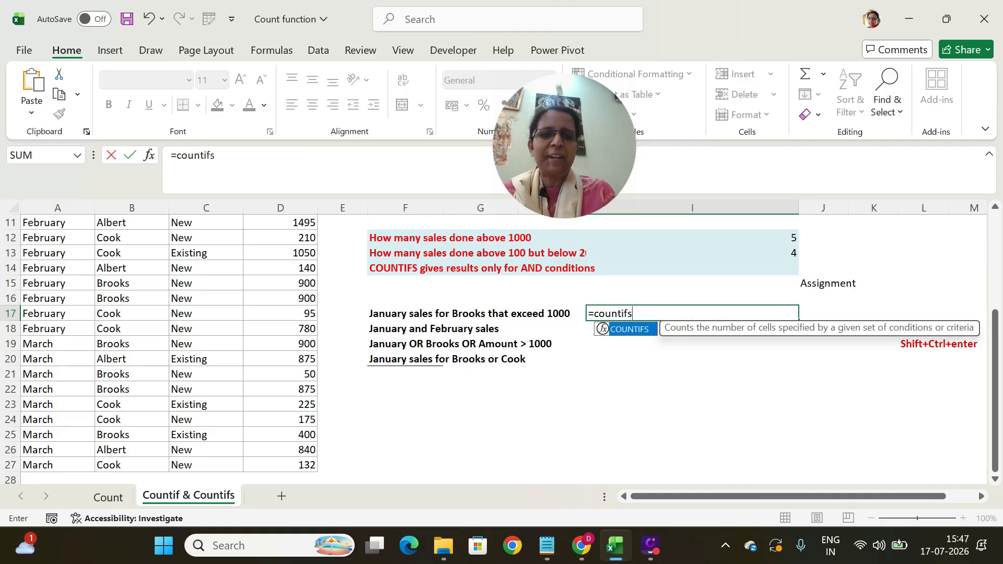
type("(")
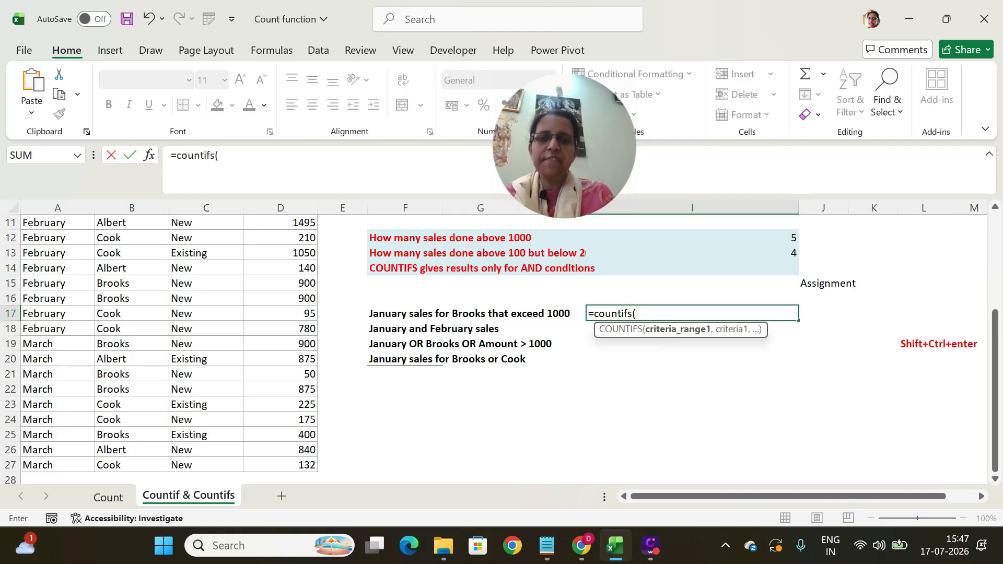
type("month")
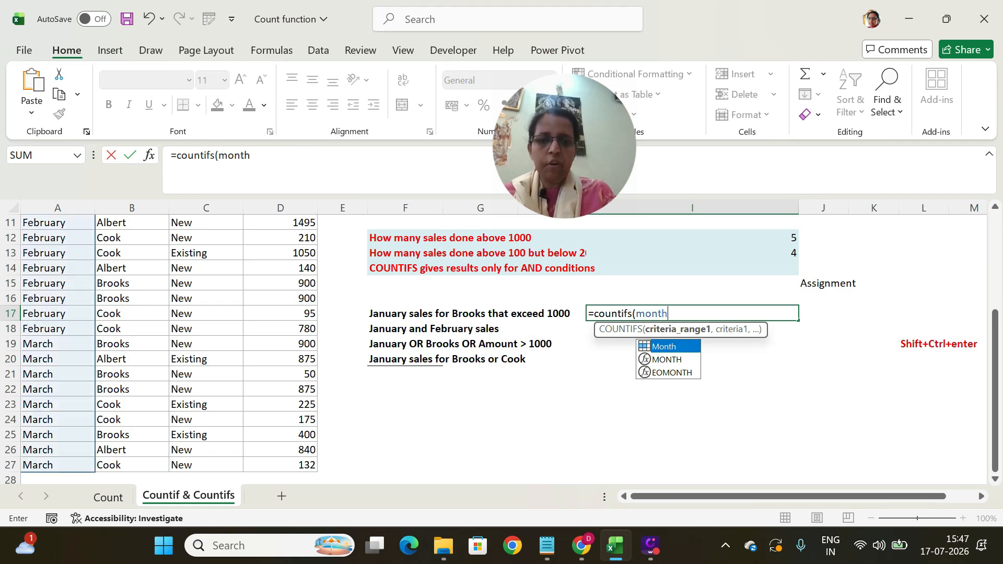
type(",\"")
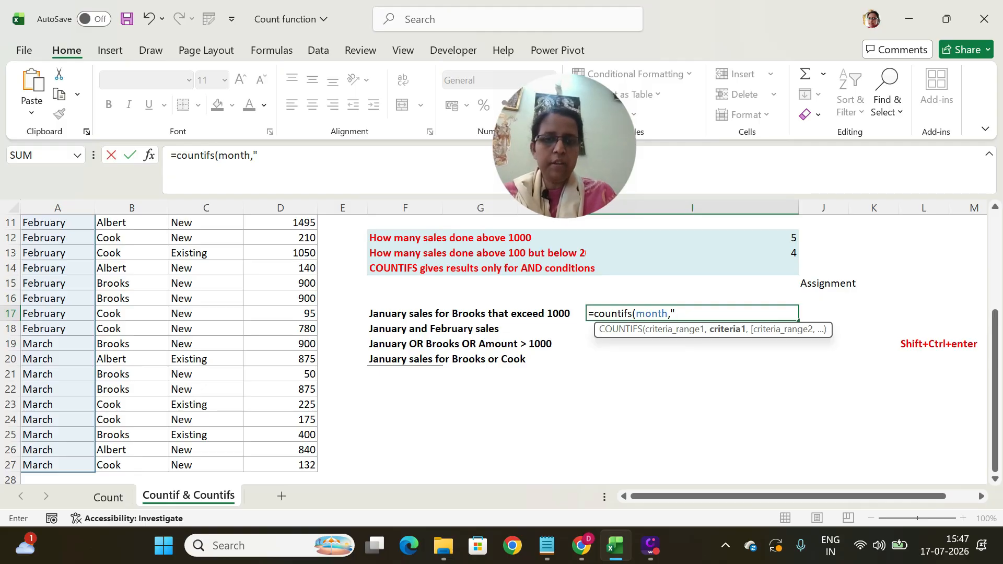
type("Janua")
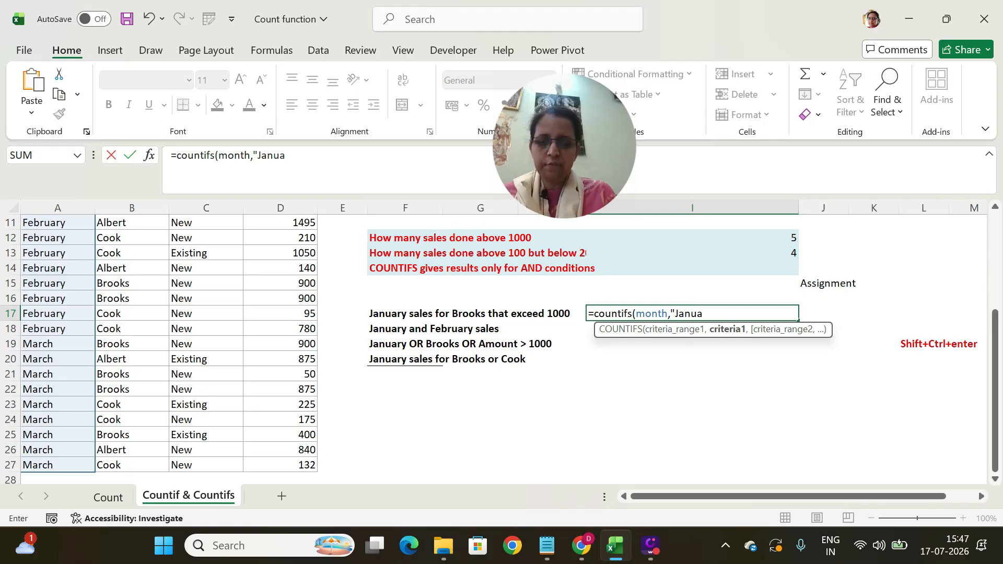
type("ry\"")
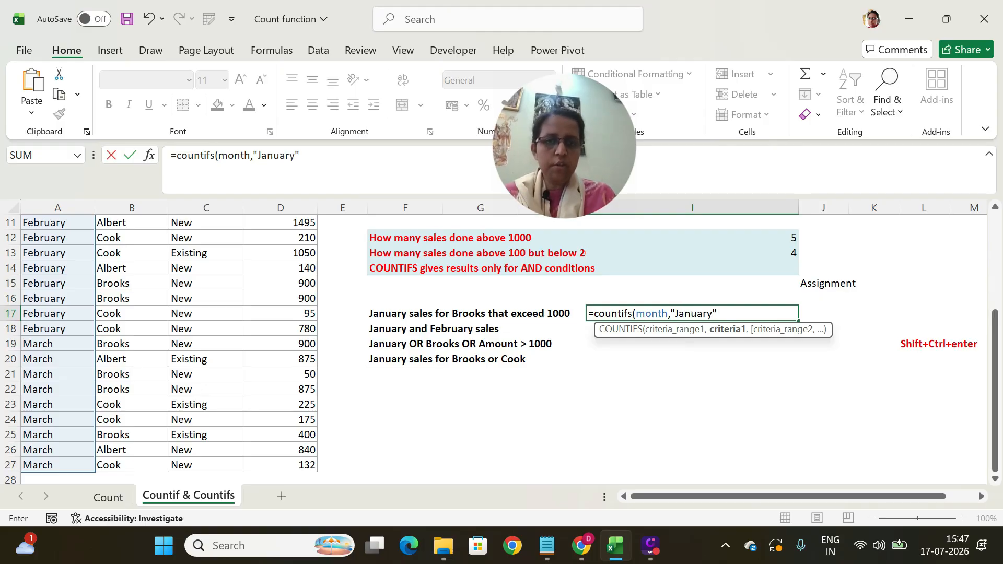
type(",")
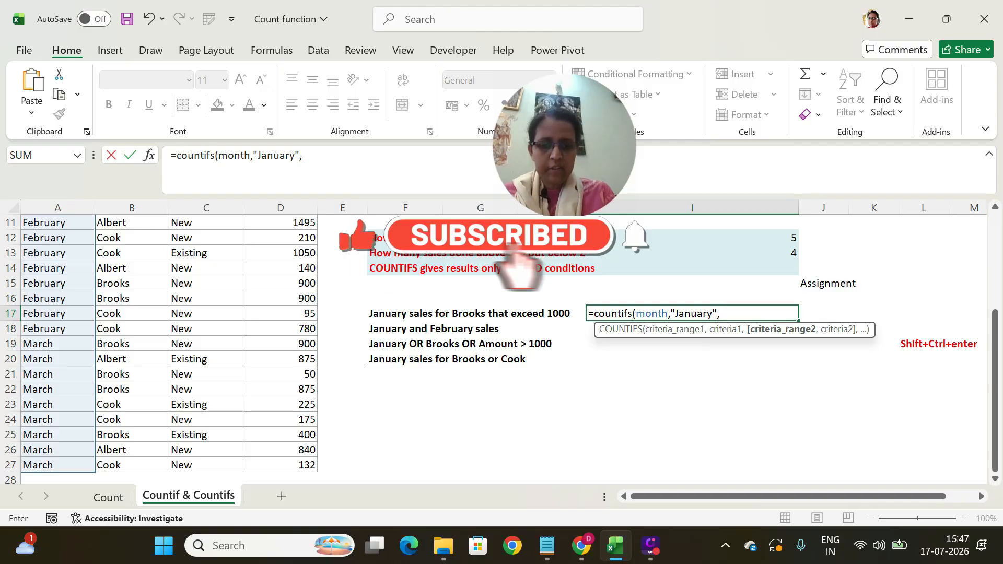
type("sal")
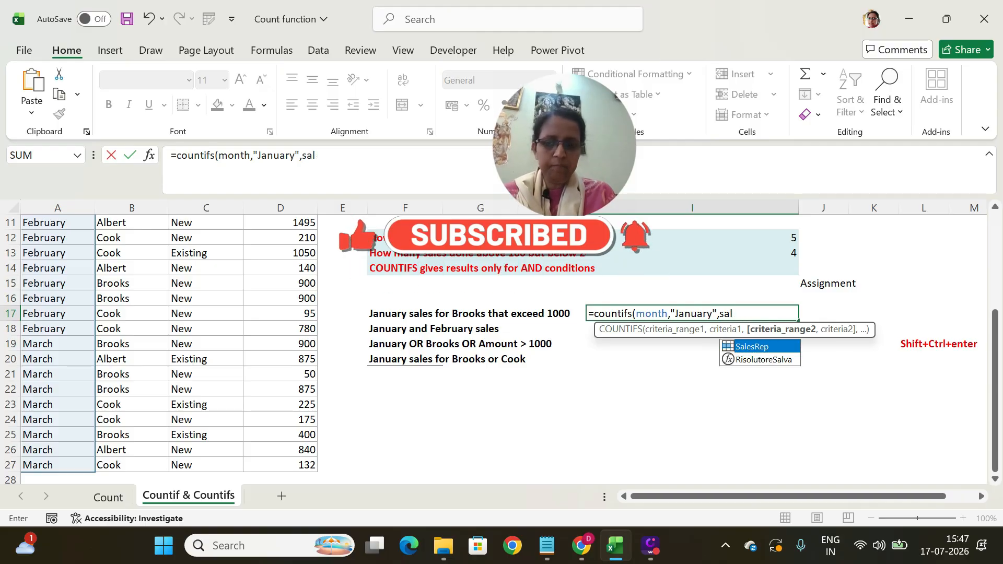
type("e")
key("Tab")
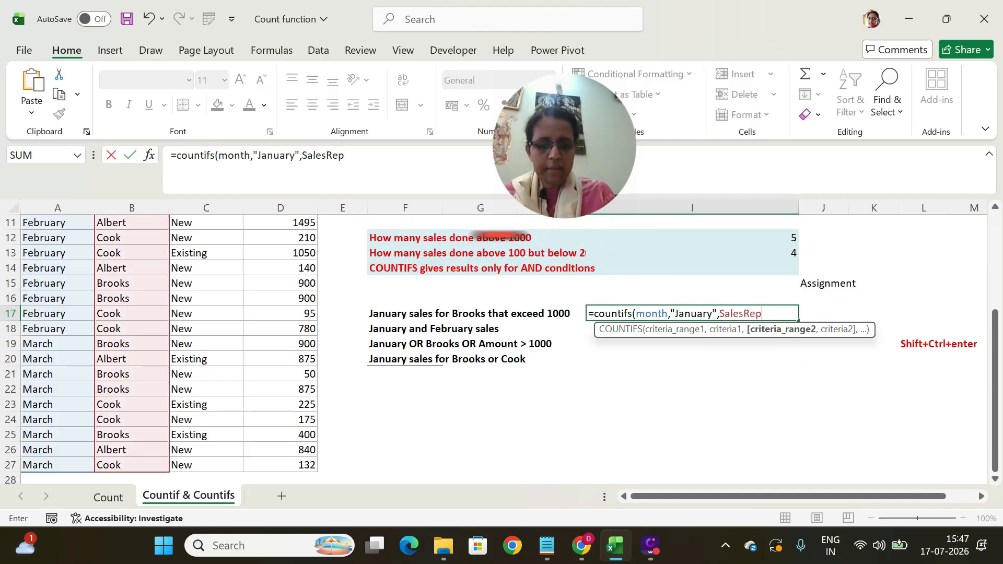
type(",\"B")
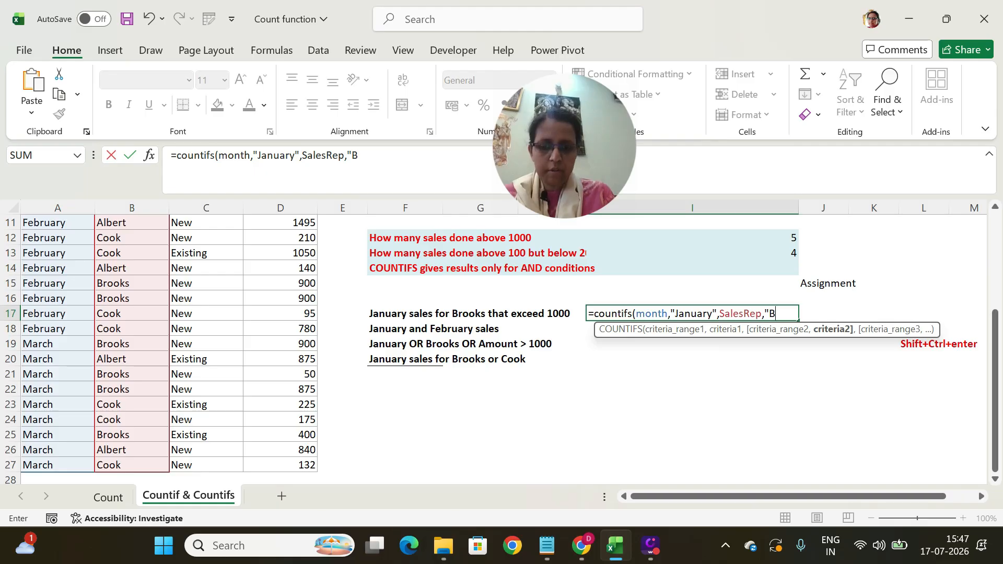
type("rooks")
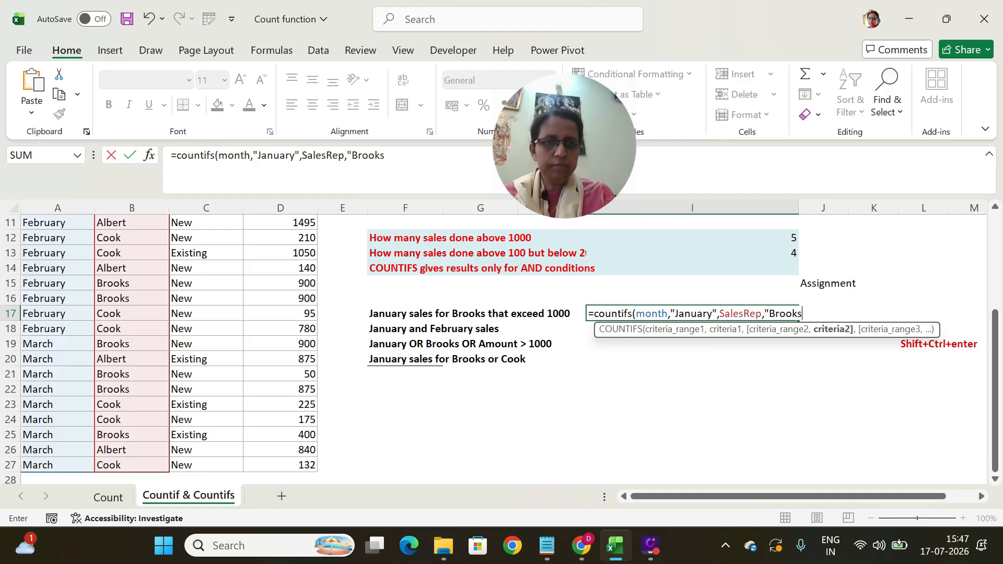
type("\",")
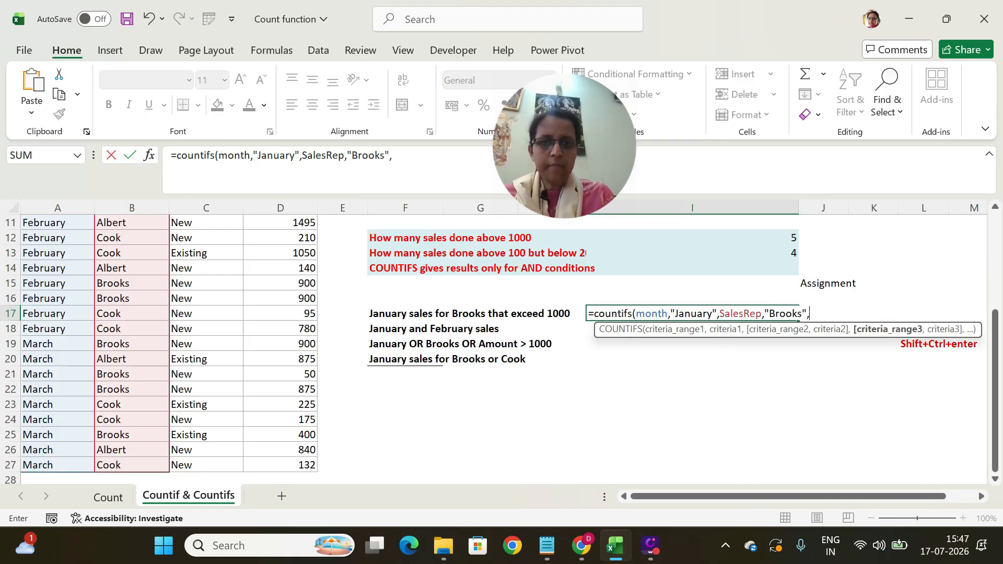
type("amount,")
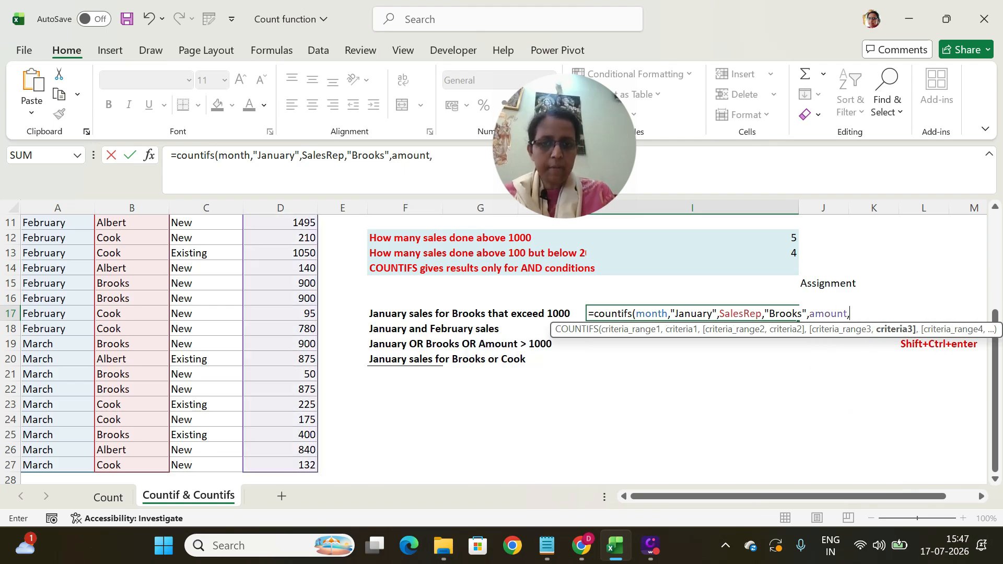
type("\">")
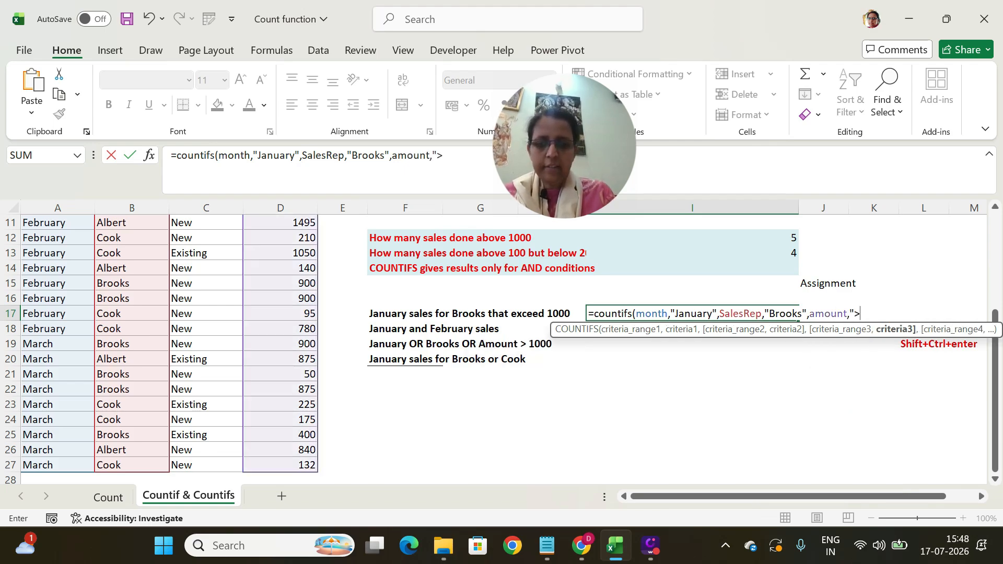
type("100")
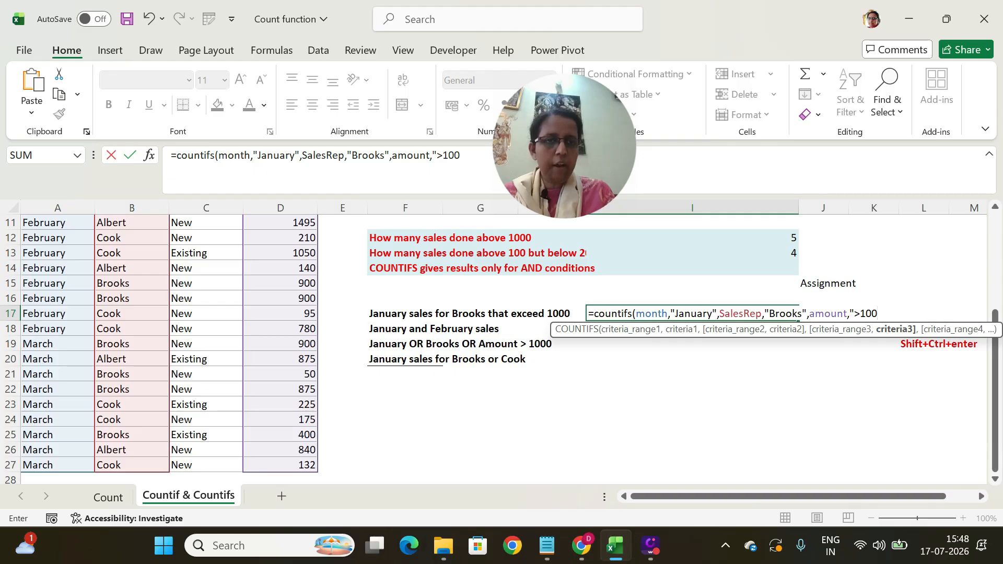
type("0")
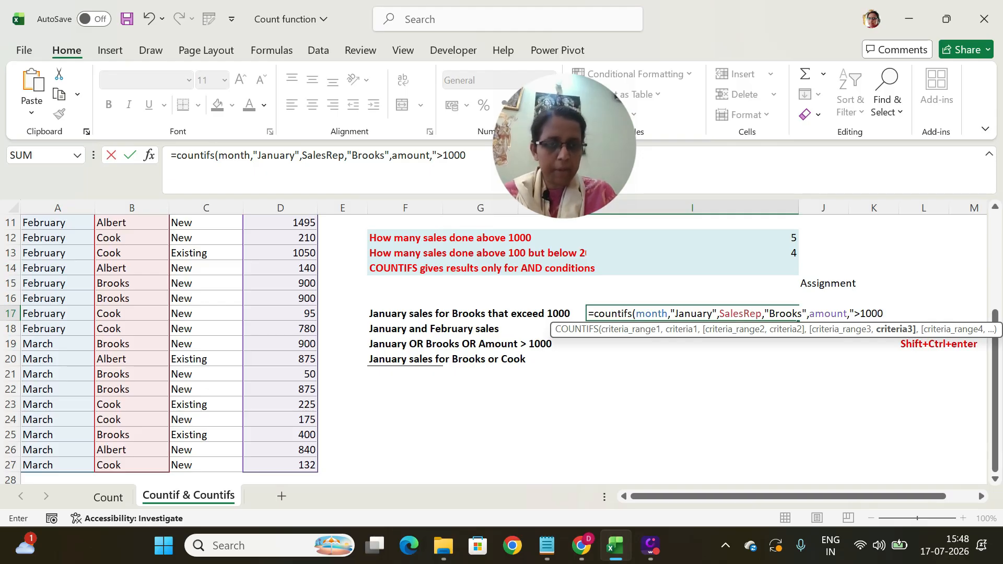
type("\"")
key("Return")
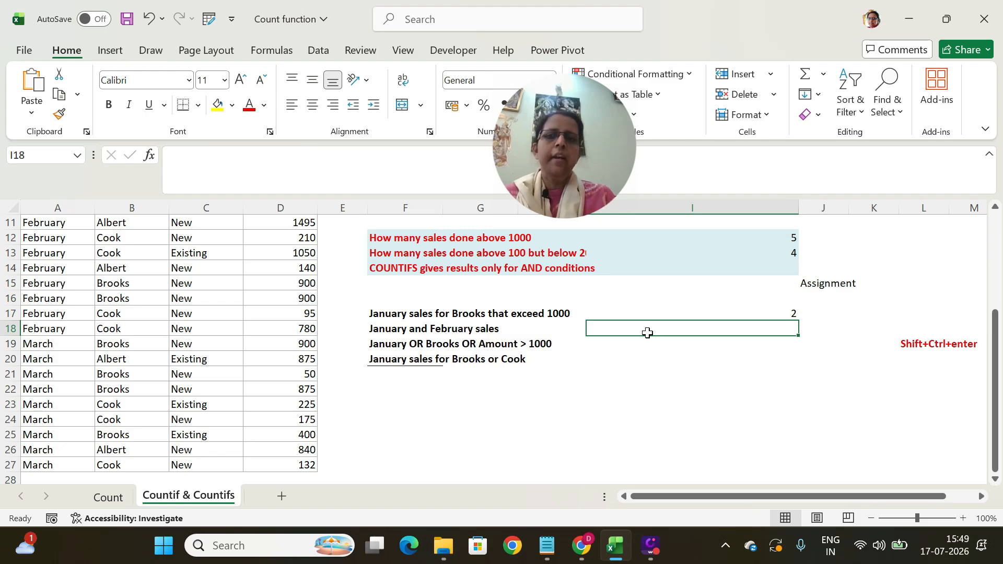
Count January or February sales in I18 with the array formula =SUM(IF((month="January")+(Month="February"),1,0))
left_click_drag(996, 340, 997, 290)
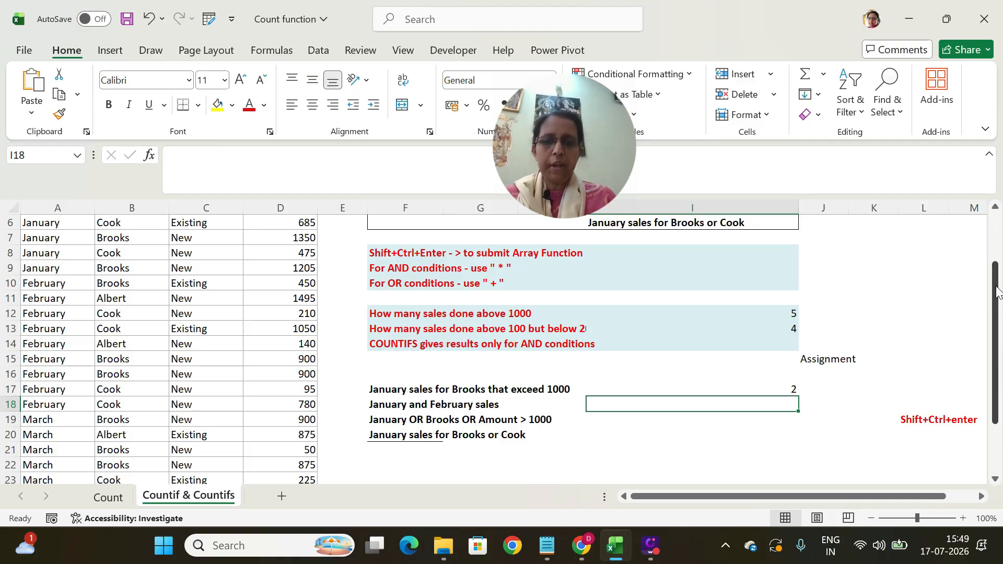
left_click_drag(997, 292, 1001, 351)
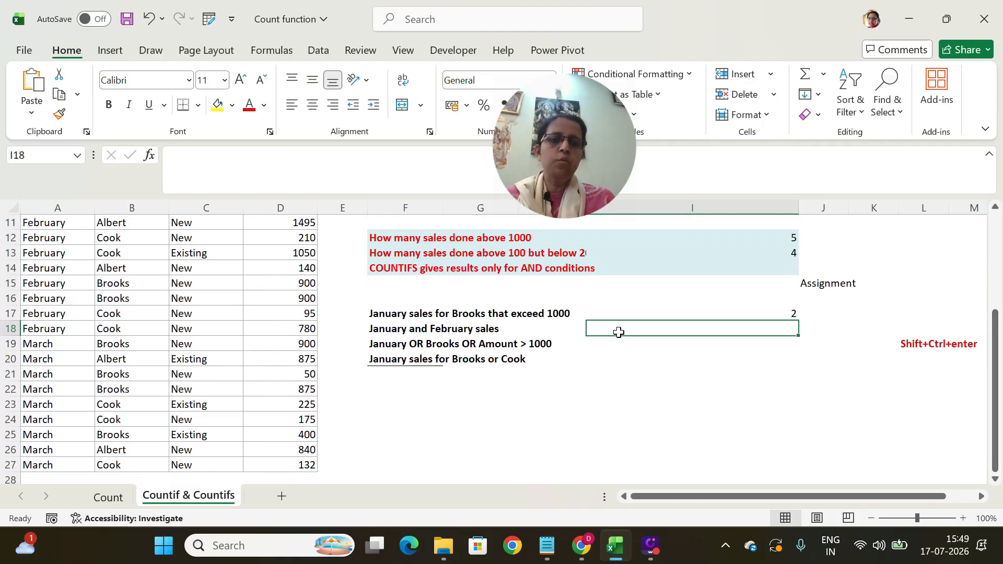
type("=")
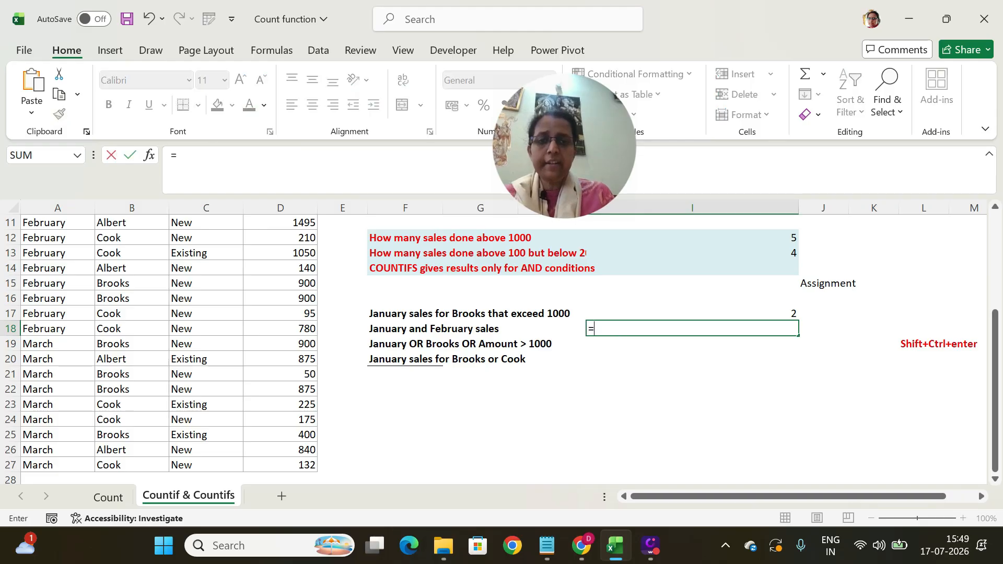
type("sum")
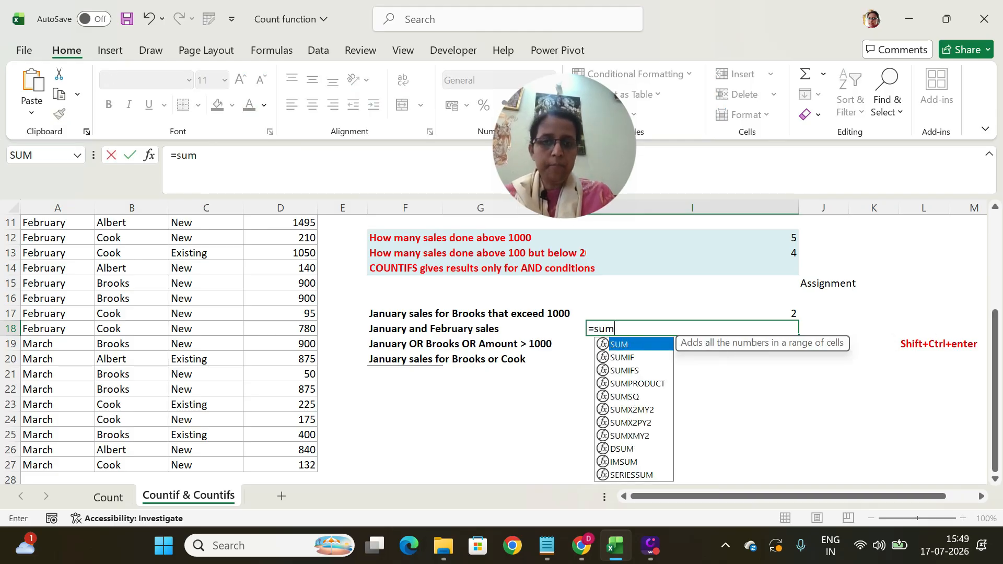
type("(if")
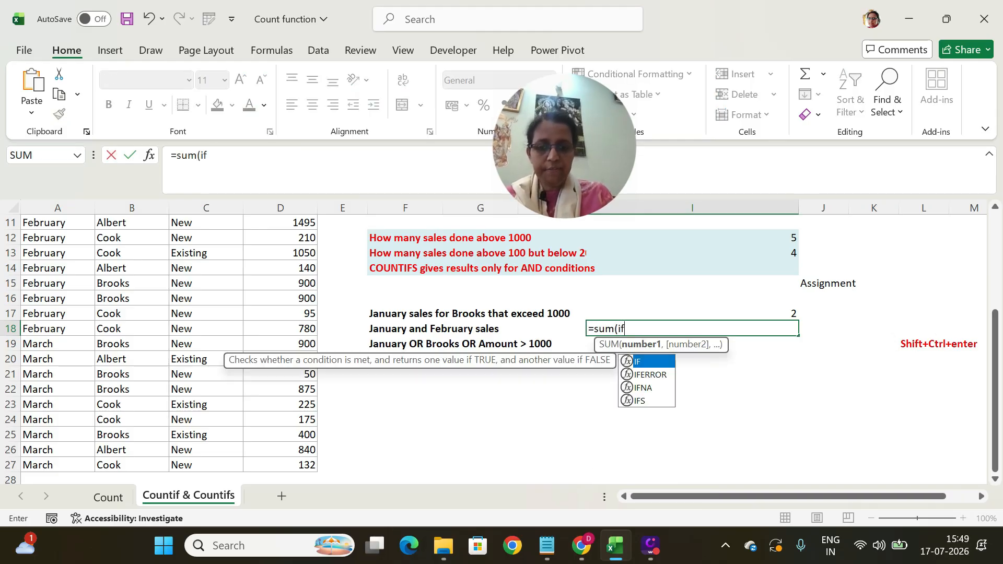
type("((")
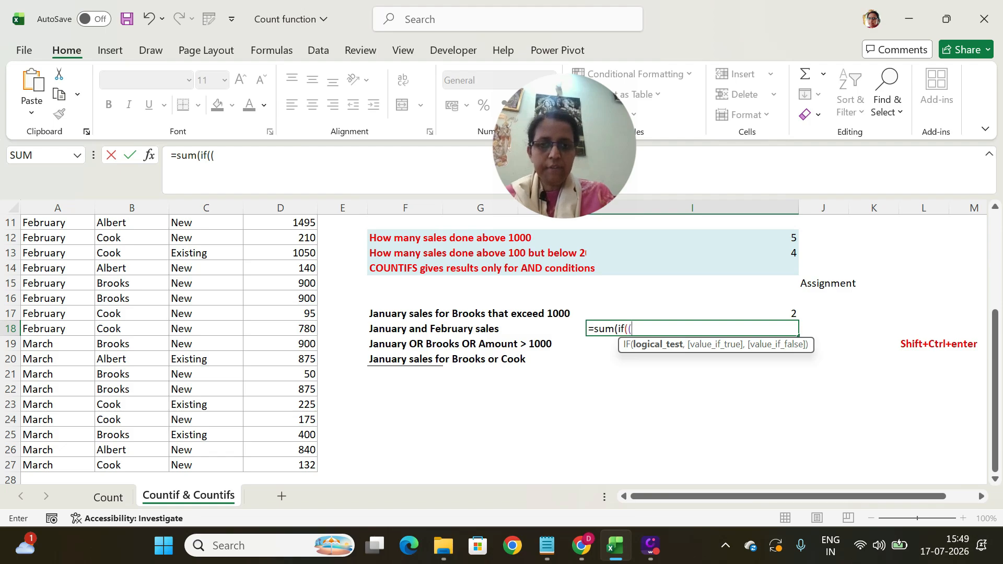
type("month")
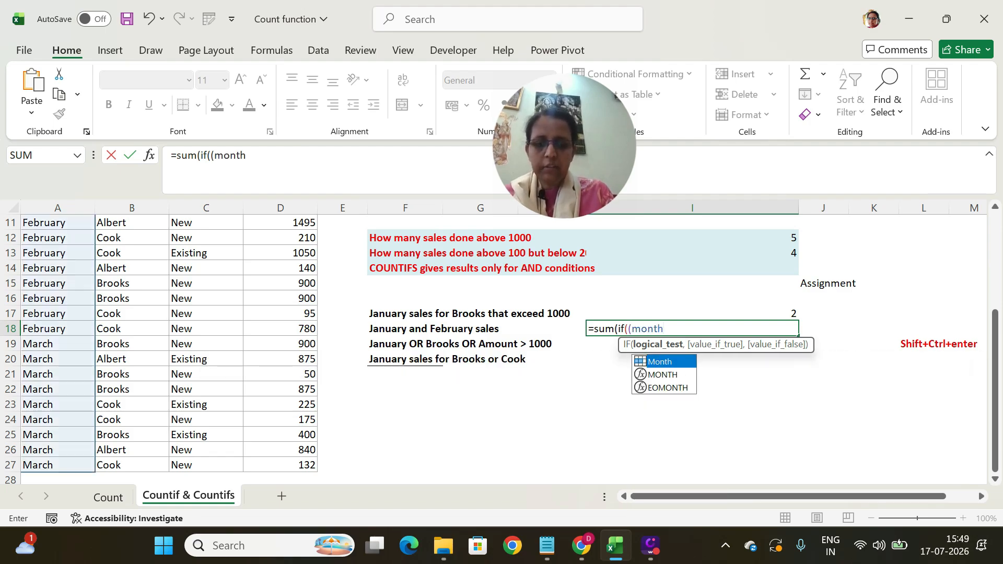
type("=\"Janua")
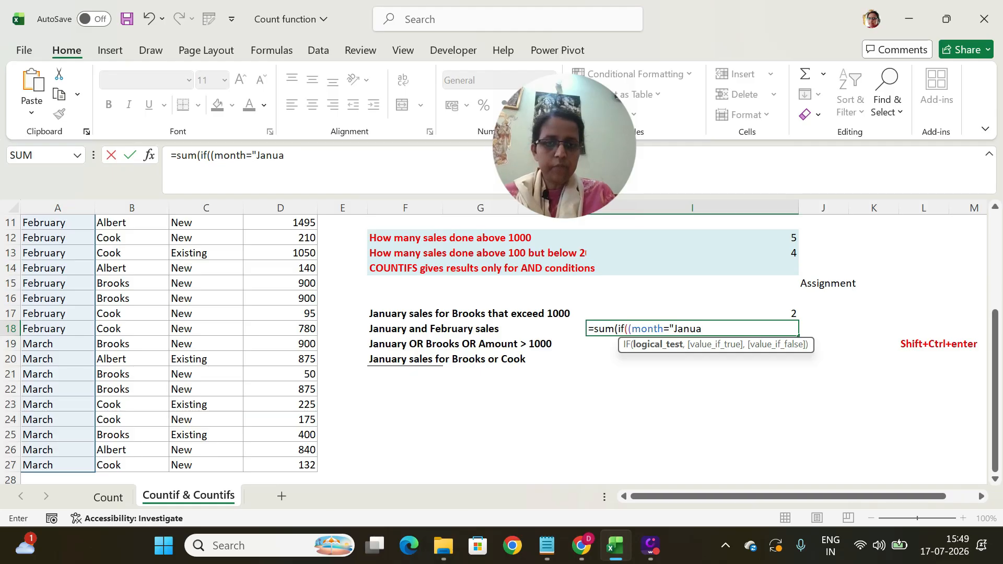
type("ry")
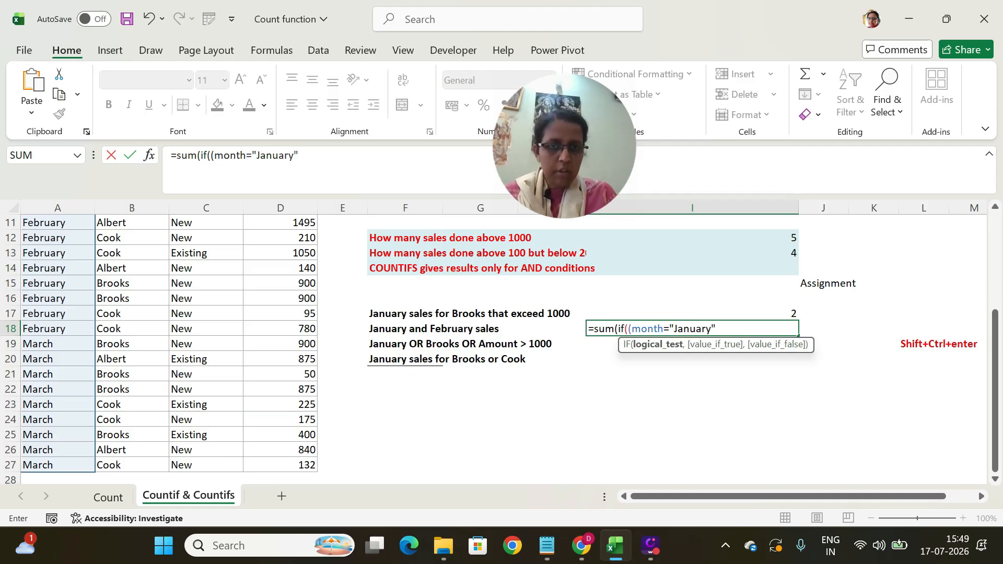
type("\")")
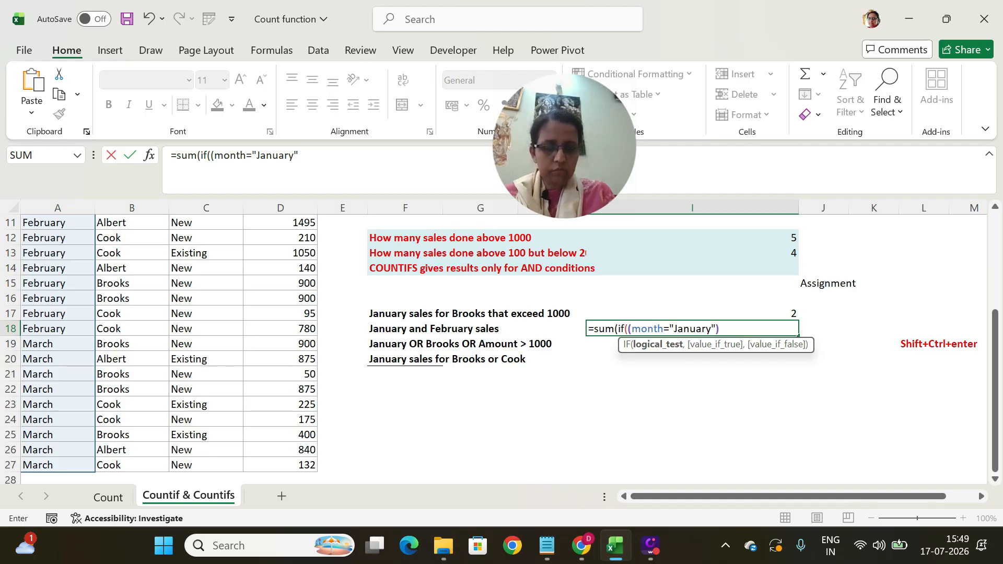
type("+")
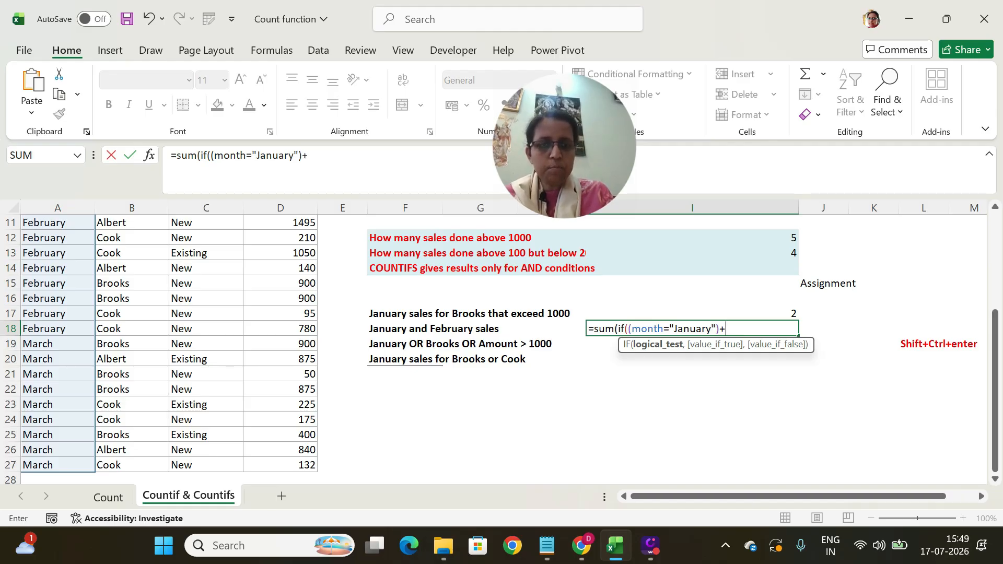
type("(")
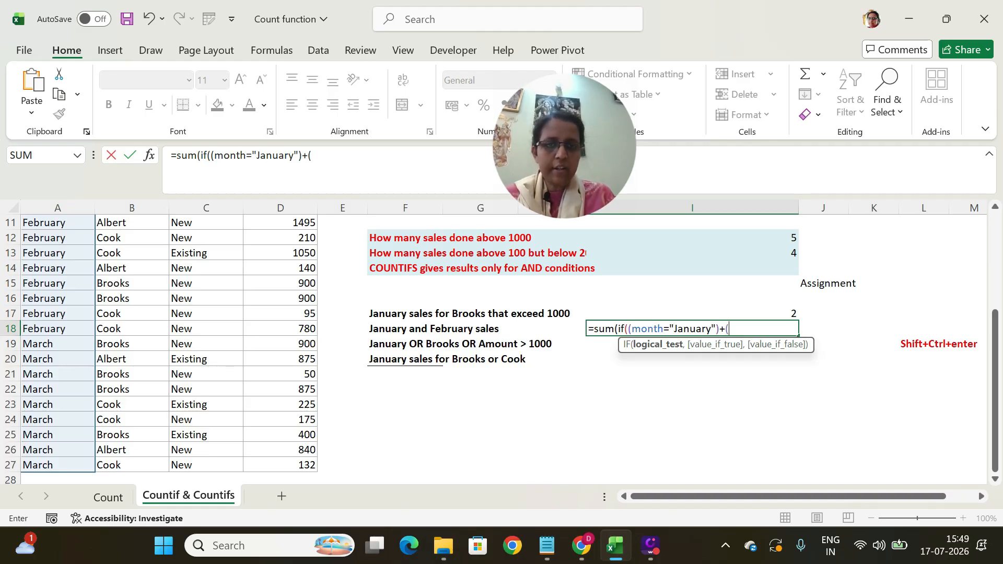
type("mon")
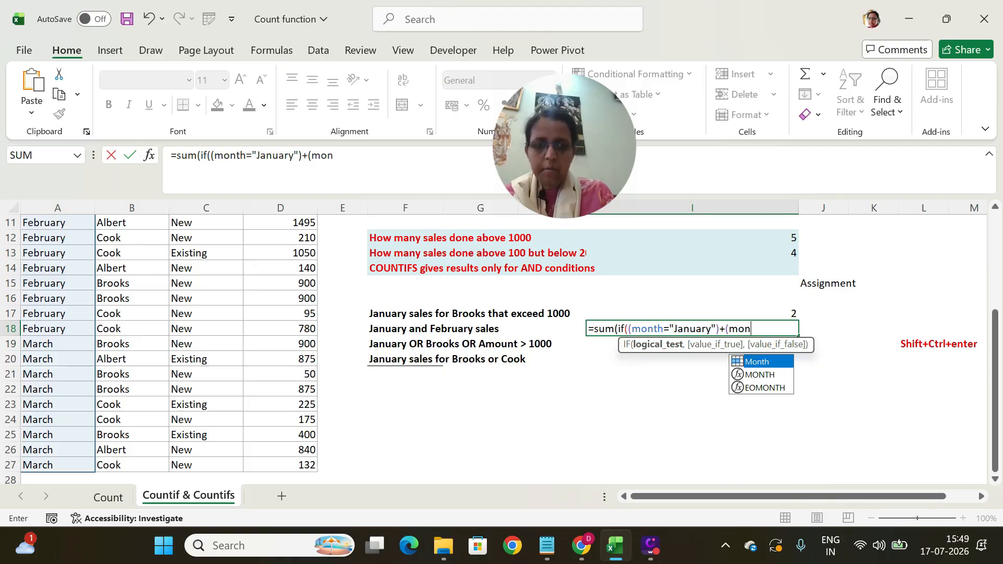
type("th")
key("Tab")
type("=")
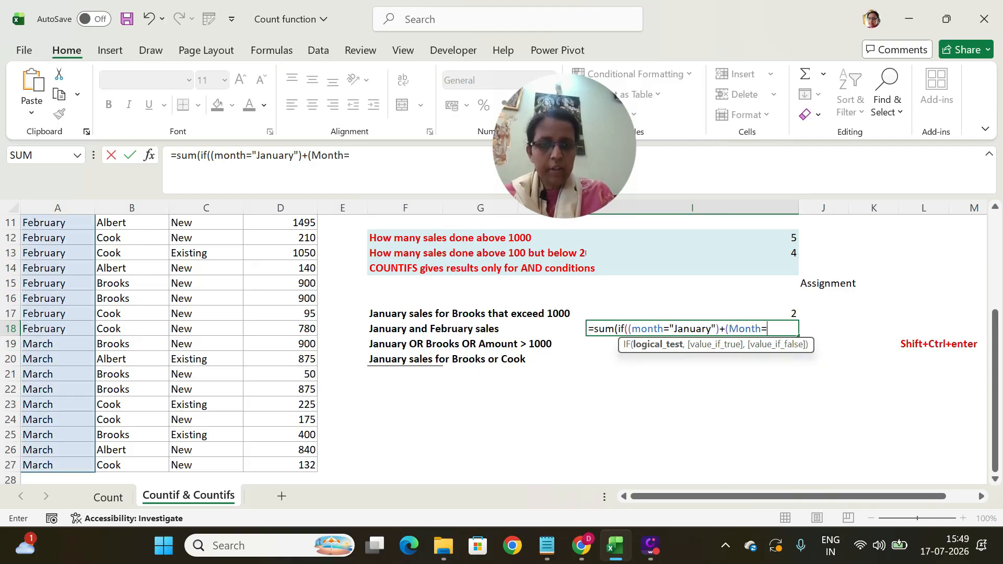
type("\"Feb")
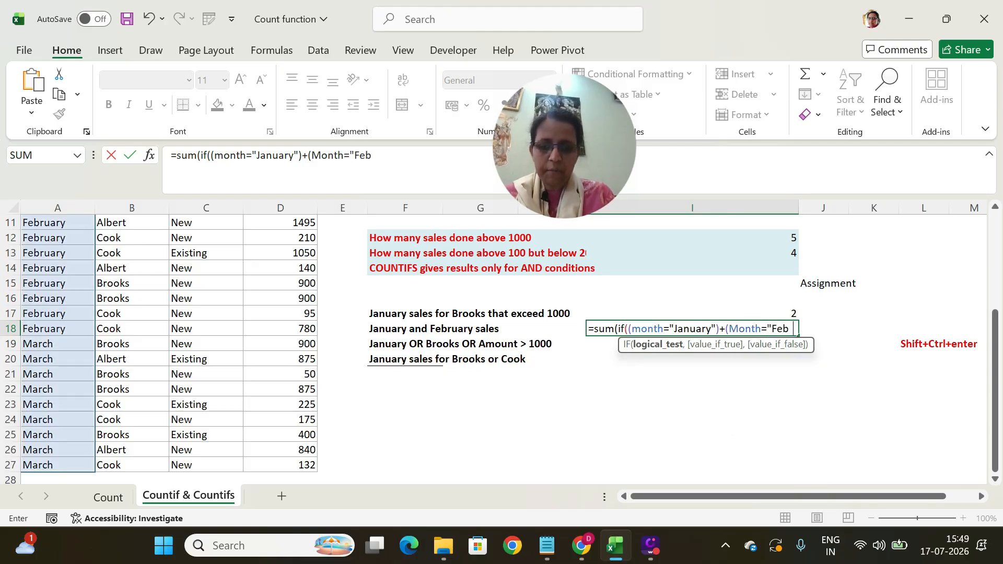
type("ruary\"")
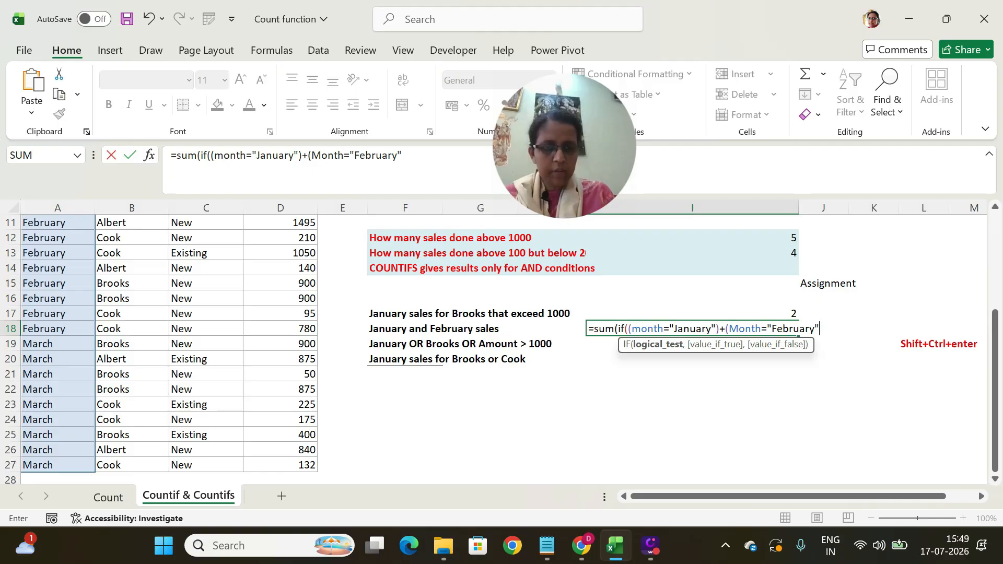
type(")")
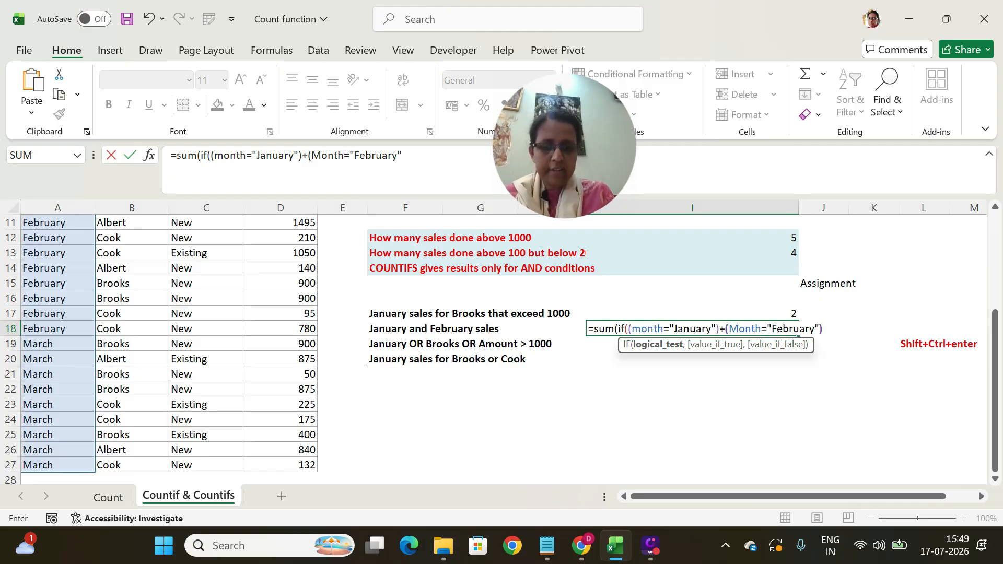
type(",")
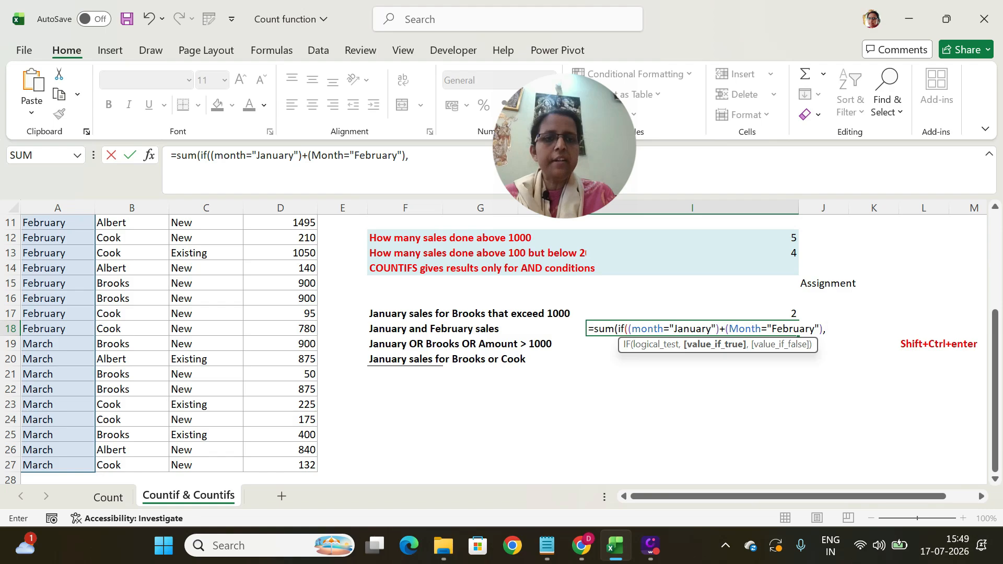
type("1,0")
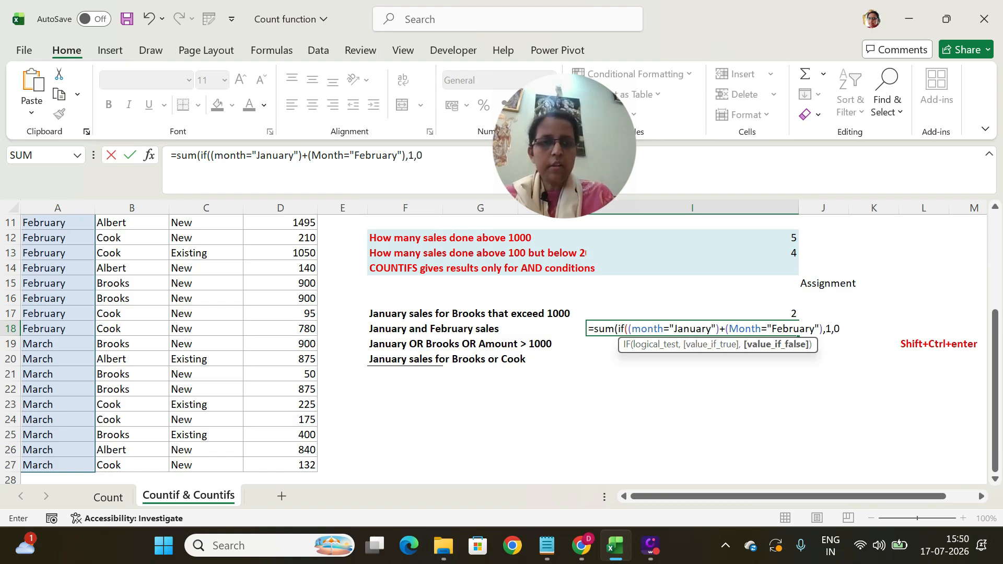
type("))")
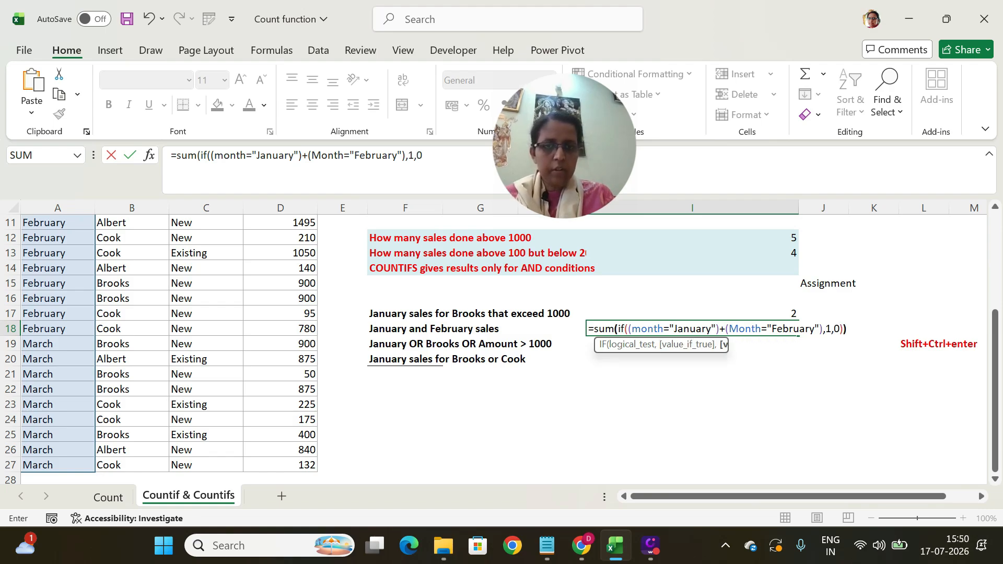
key("ctrl+shift+Return")
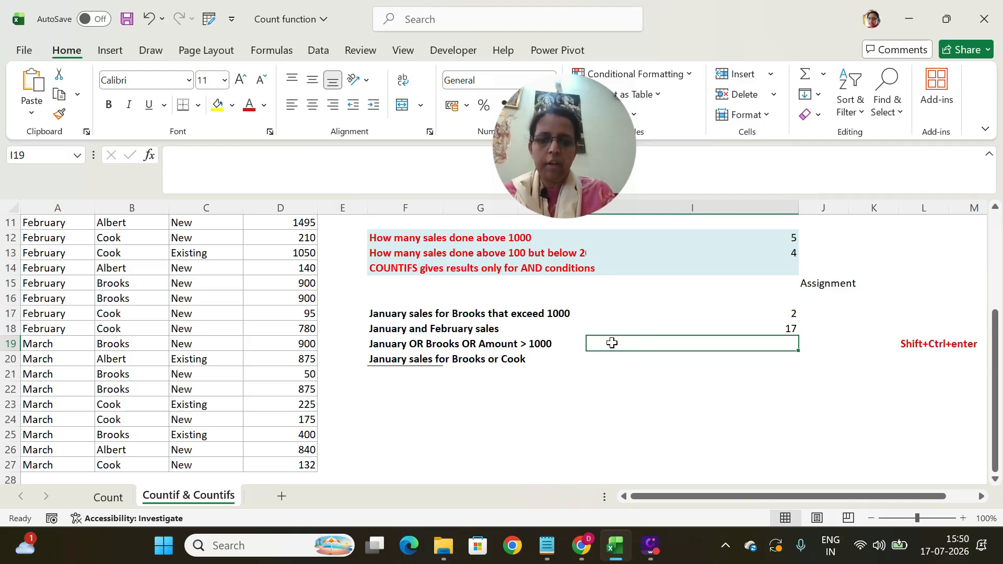
In I19, count sales with month "January", SalesRep equal to the rep named in F19, or amount>1000, using a SUM(IF(()+()+(),1,0)) array formula
type("=")
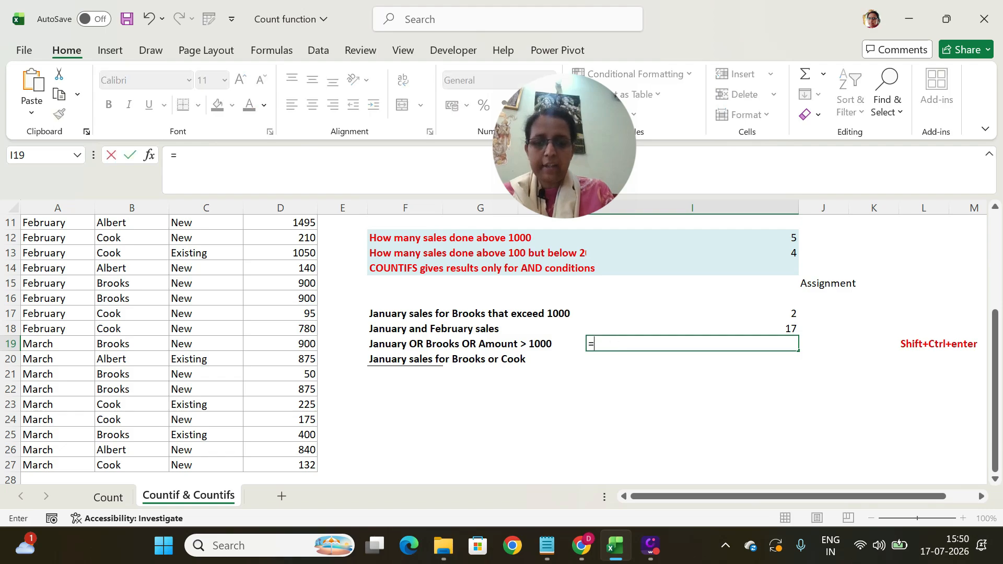
type("sum(")
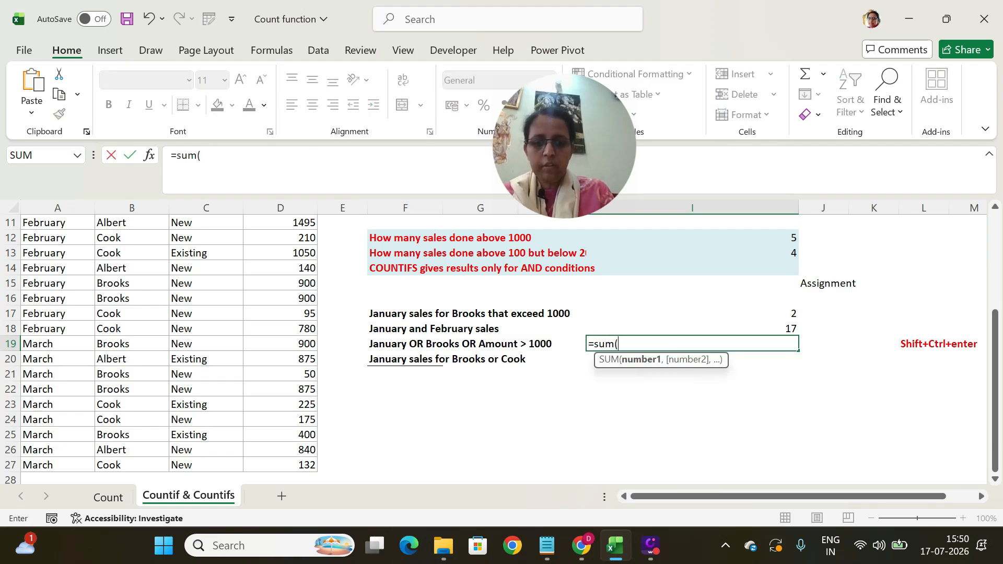
type("if(")
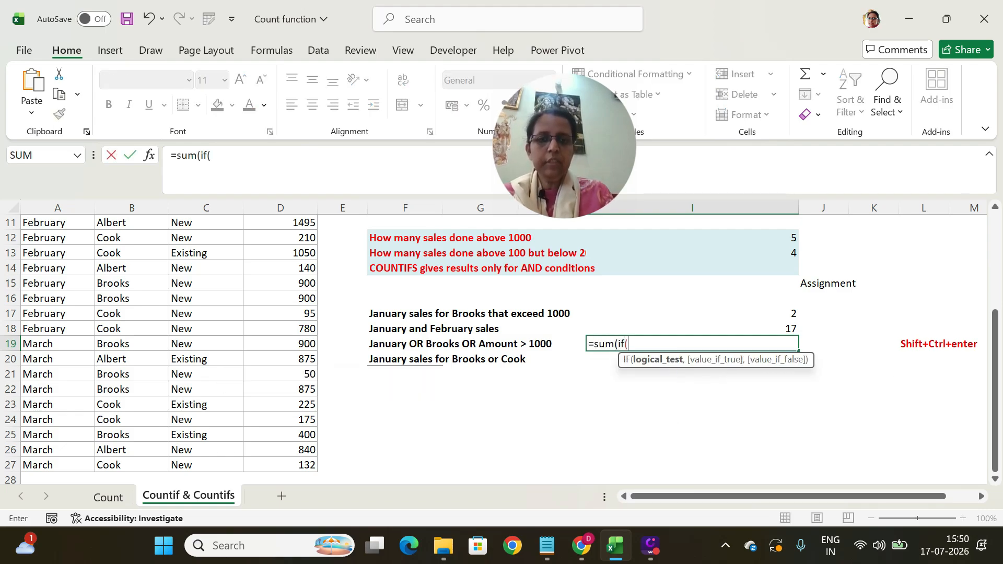
type("(")
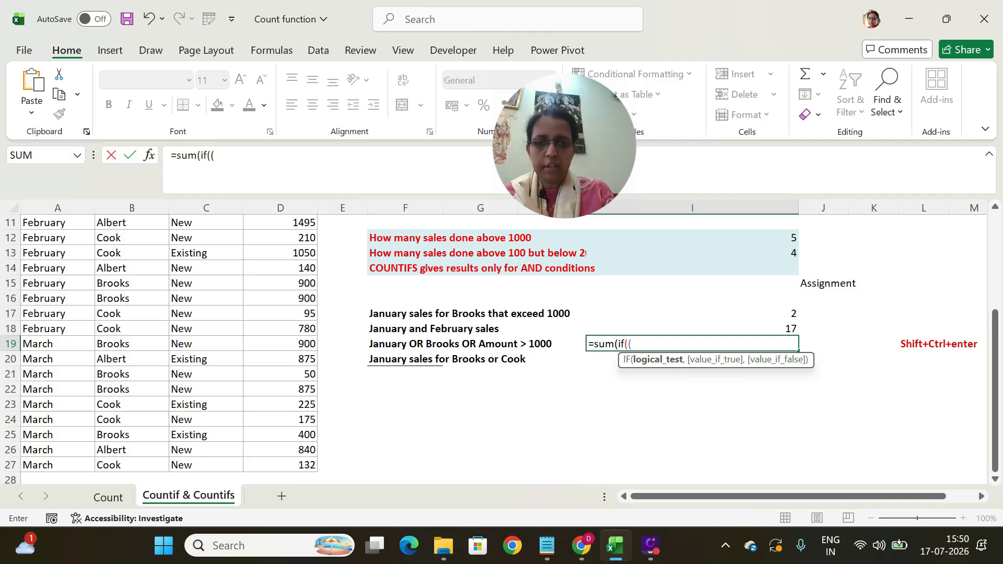
type("month=")
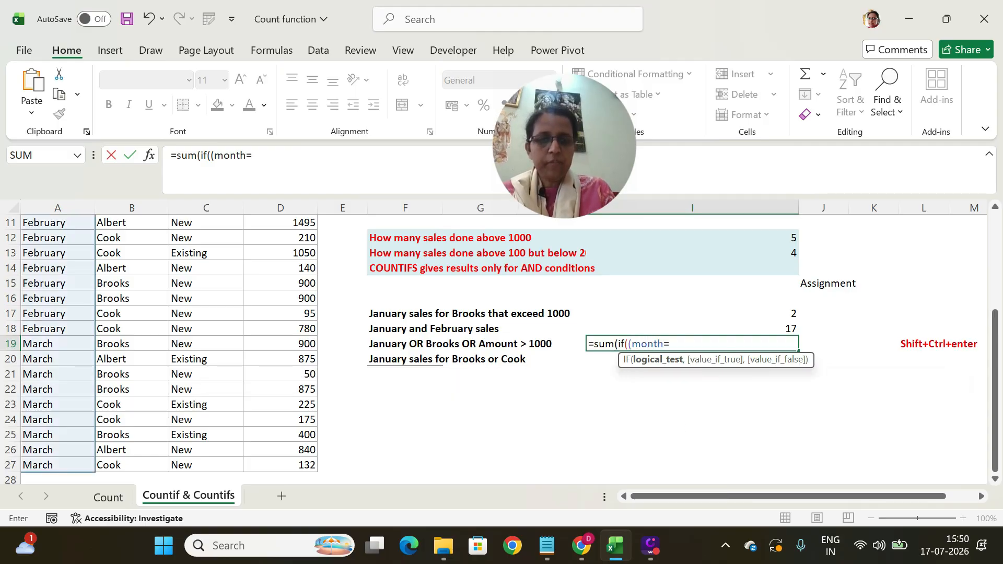
type("\"M")
key("BackSpace")
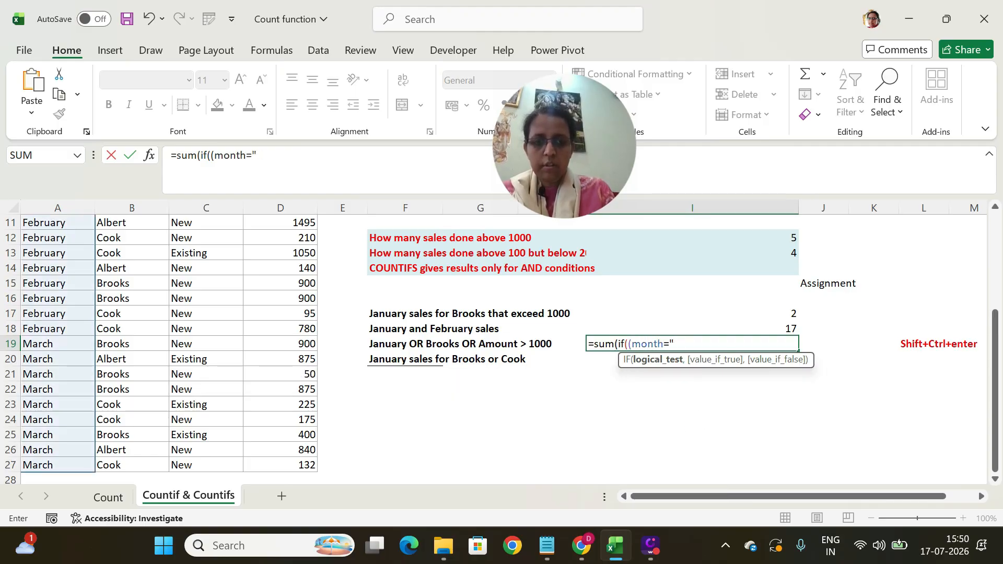
type("Jan")
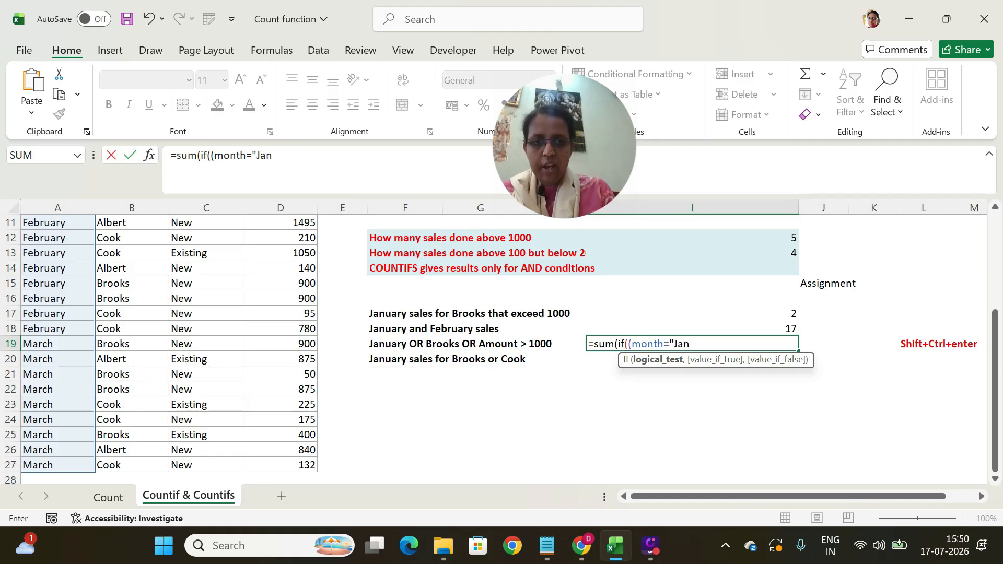
type("uary\"")
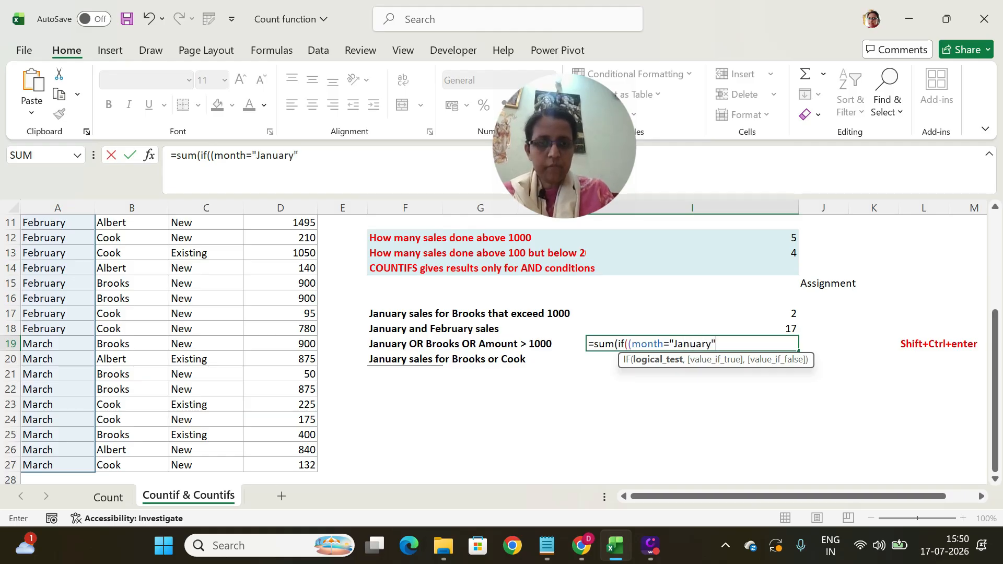
type(")")
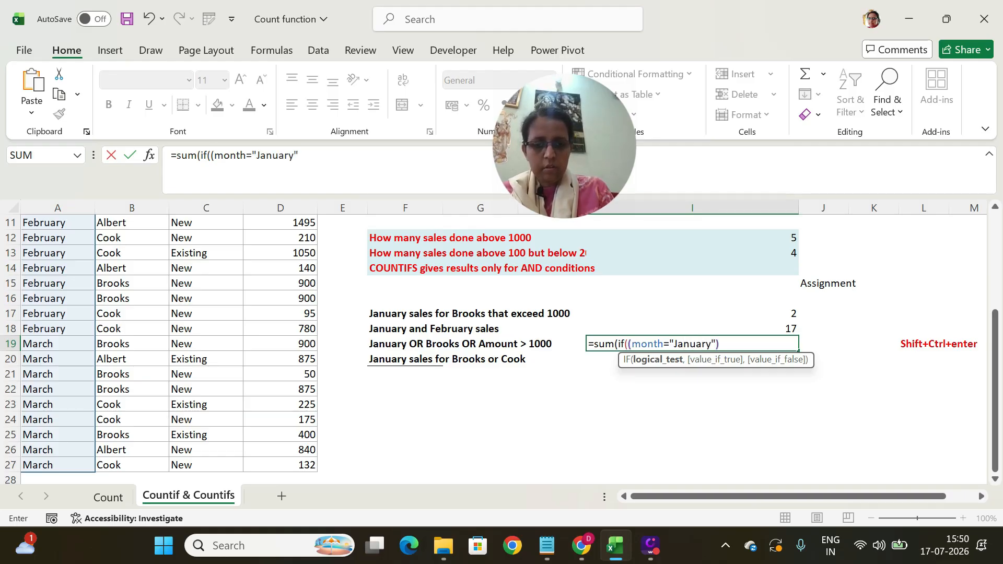
type("+(")
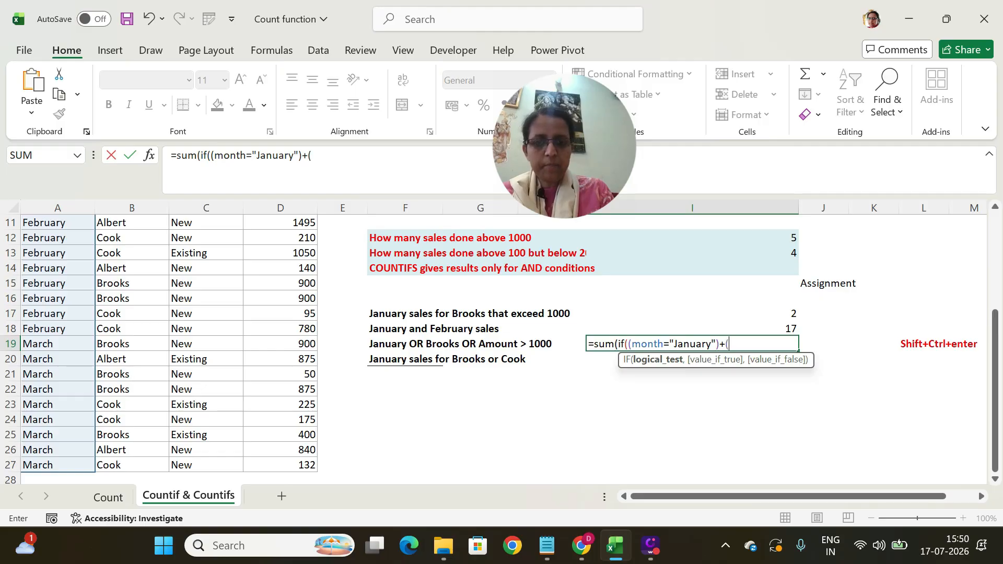
type("SalesRep")
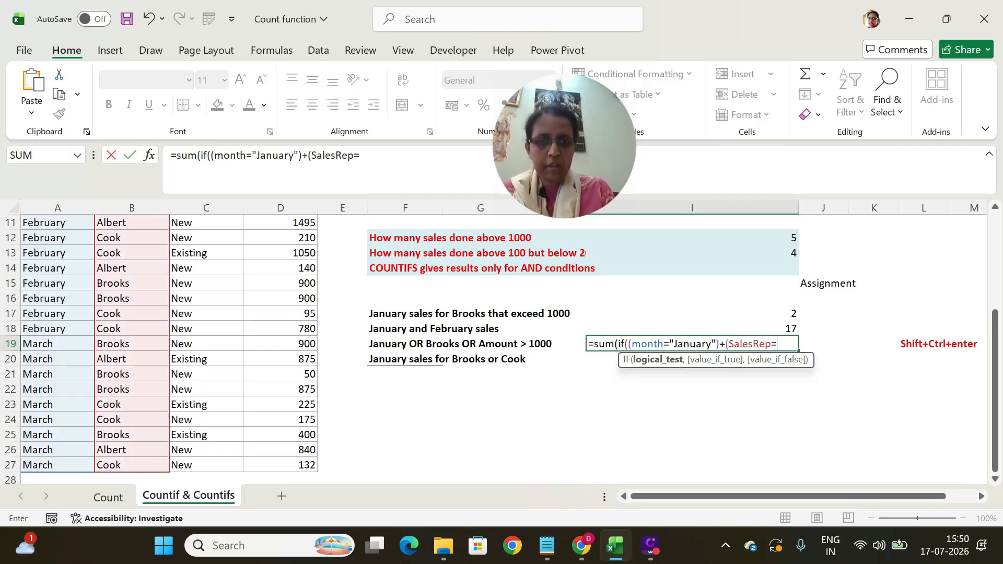
type("=\"")
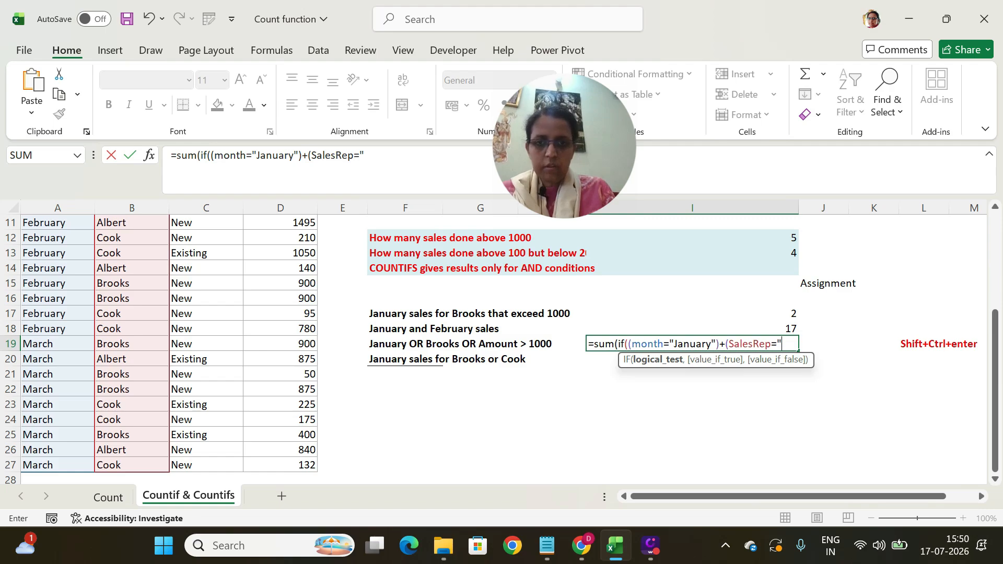
type("Bro")
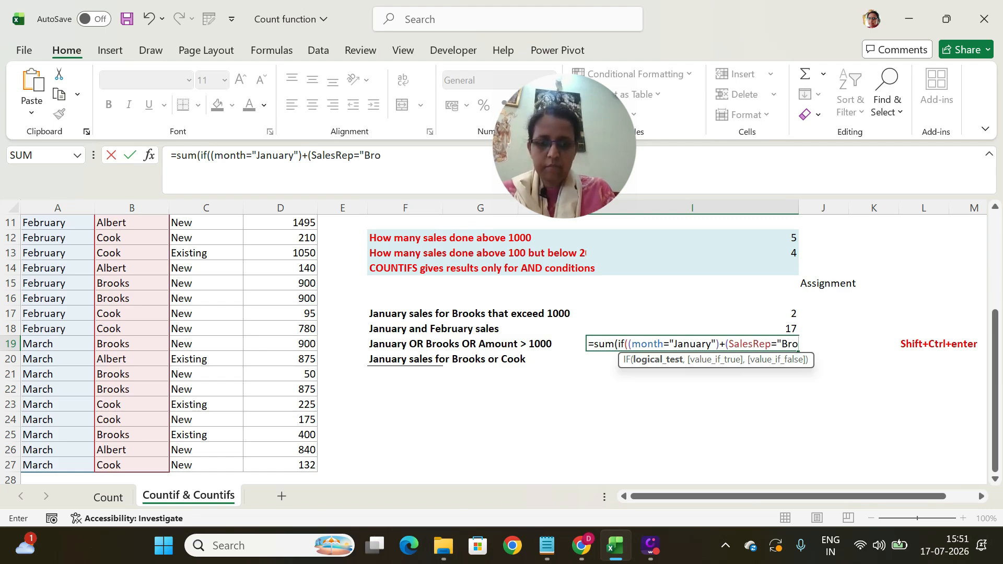
type("oks\"")
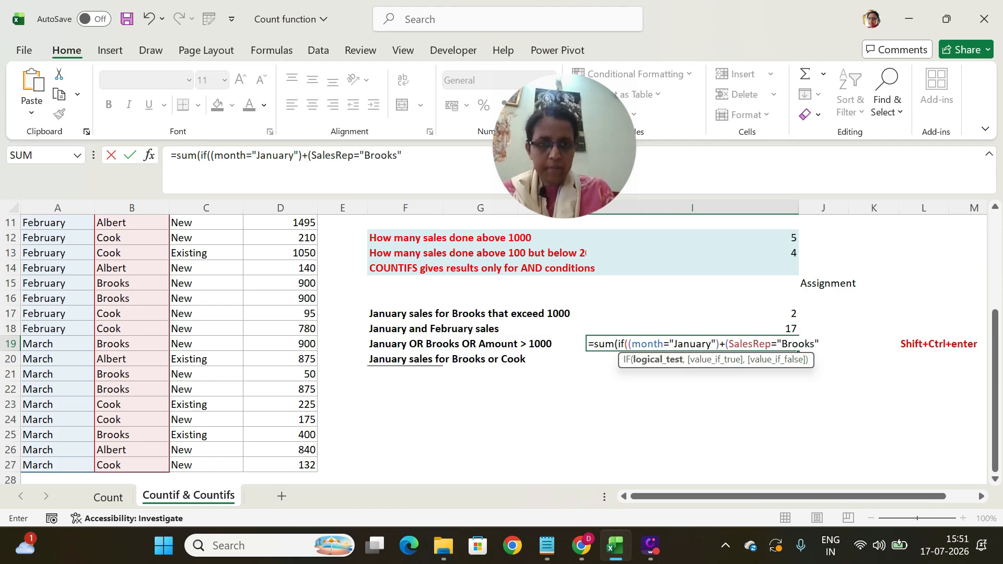
type(")+")
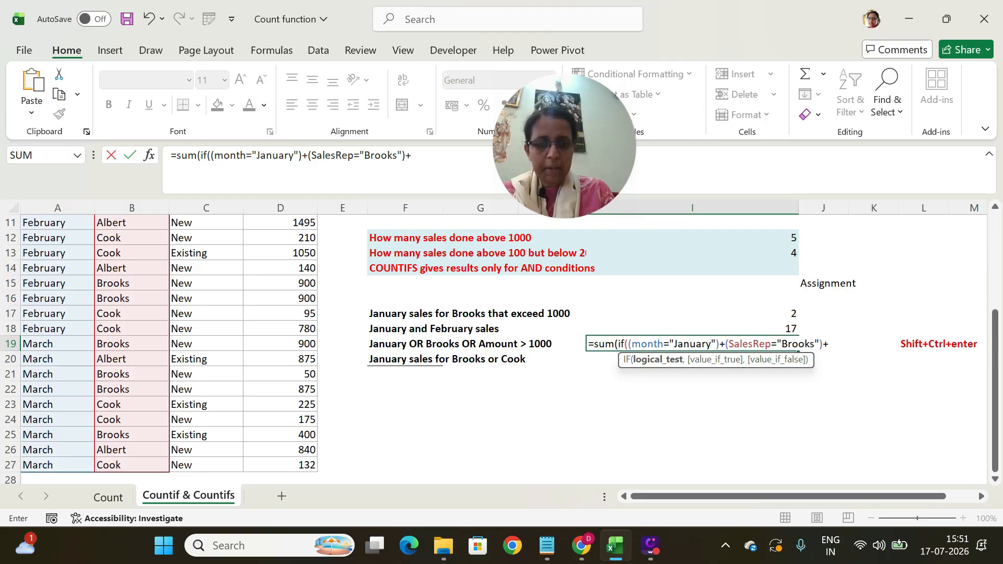
type("(")
type("a")
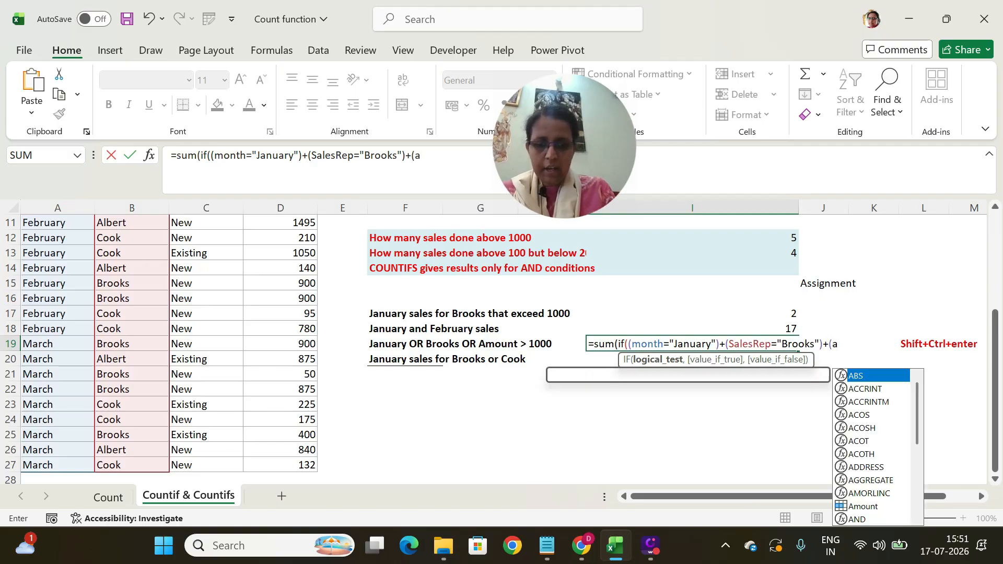
type("mount=")
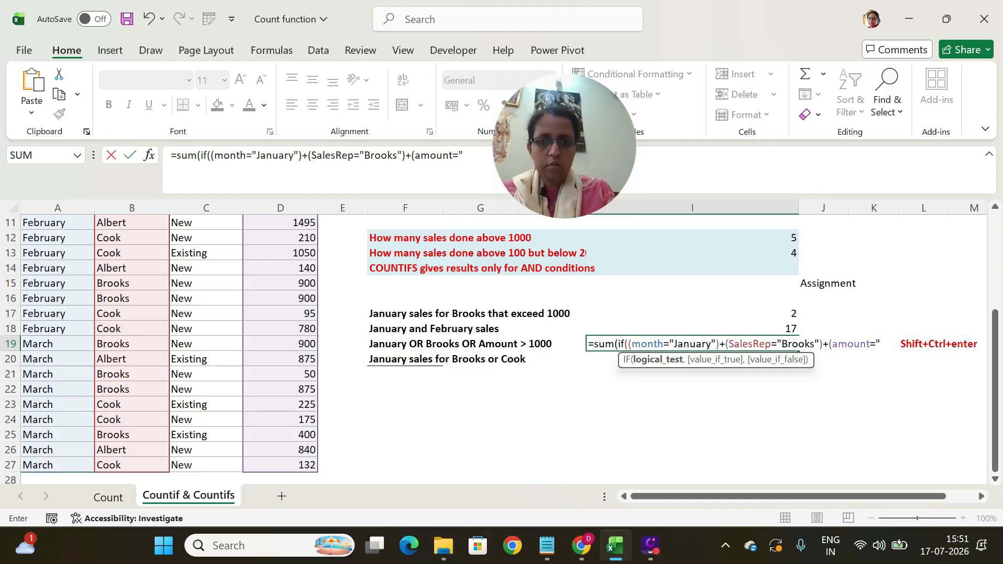
key("BackSpace")
key("BackSpace")
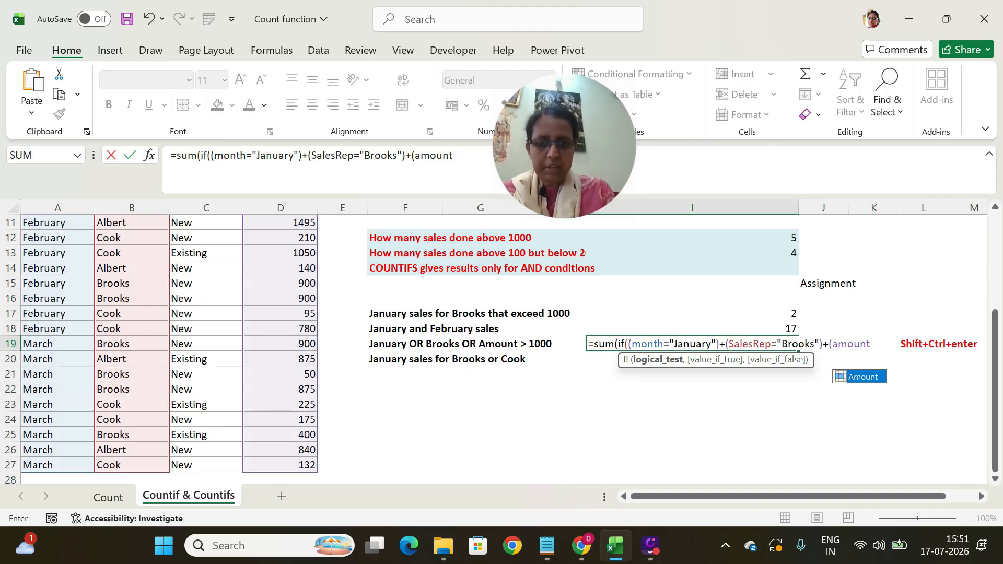
type(">1000")
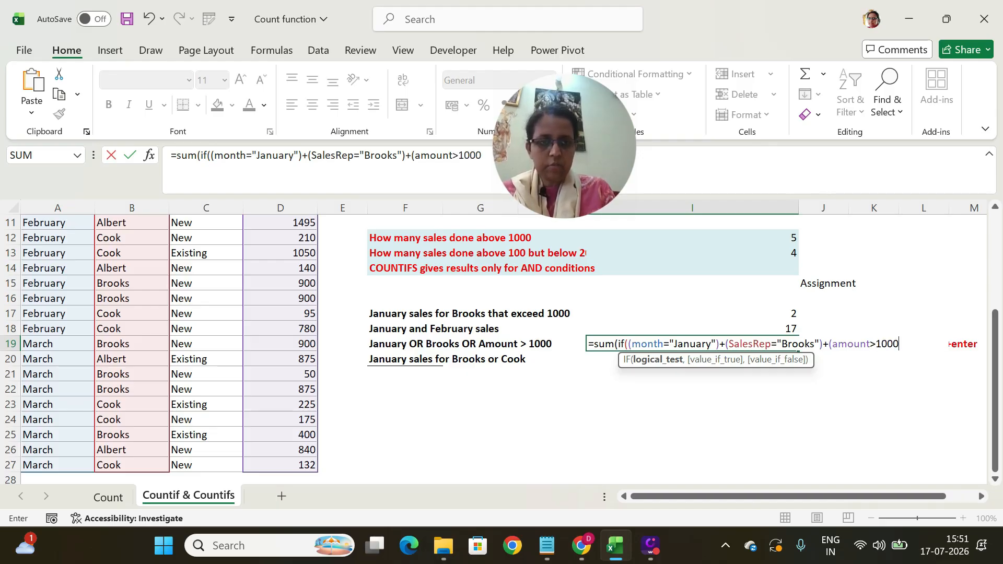
type(")")
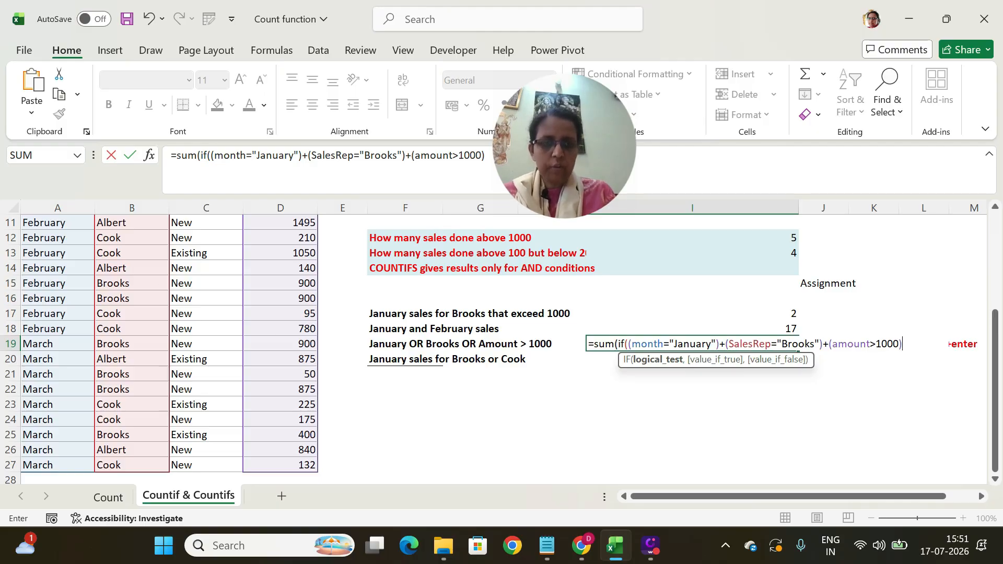
type(",")
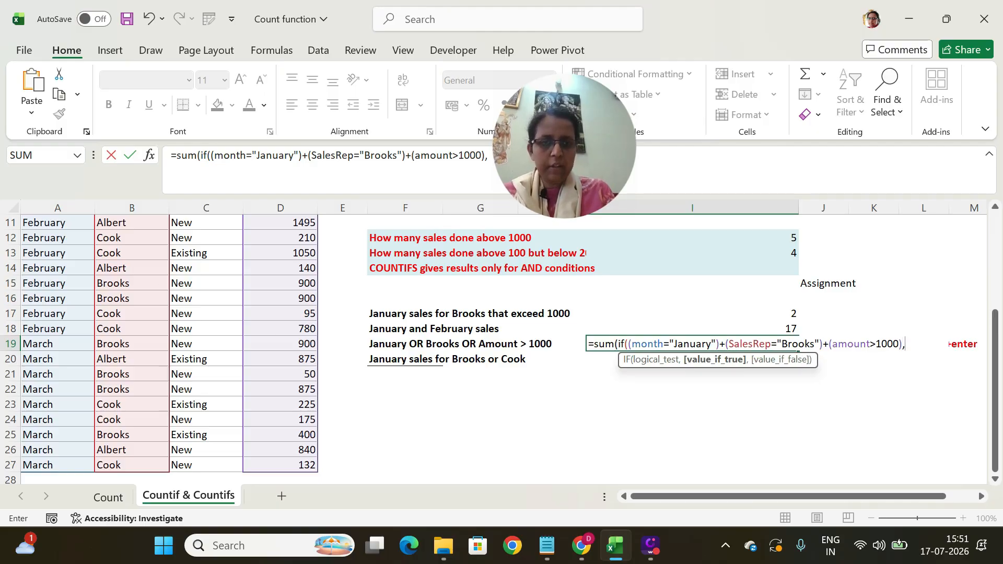
type("1")
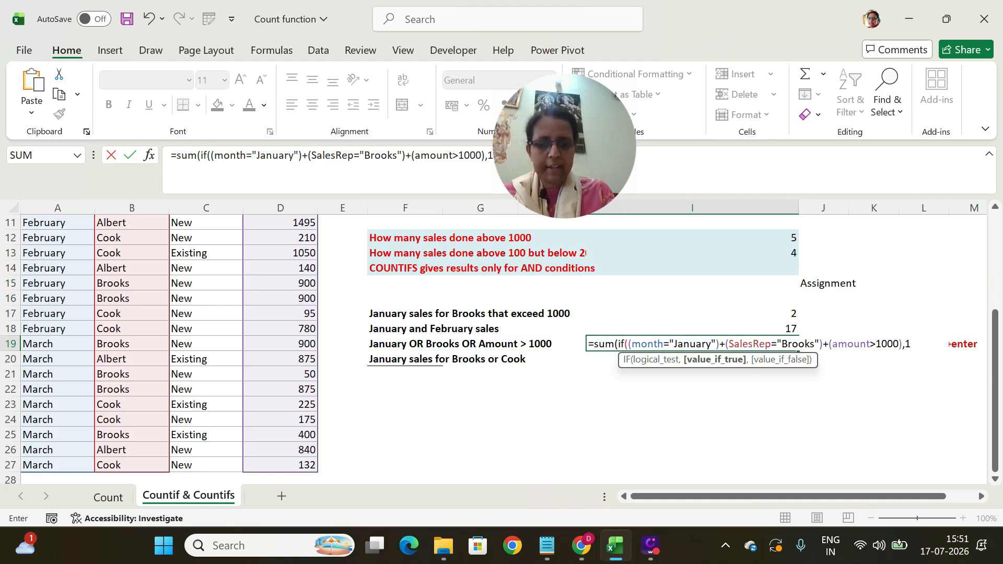
type(",0")
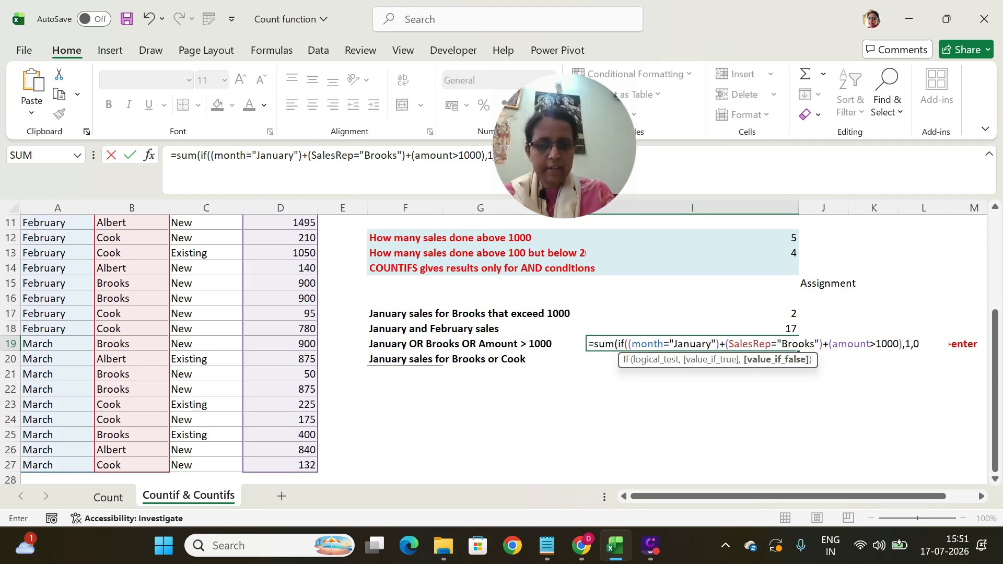
type("))")
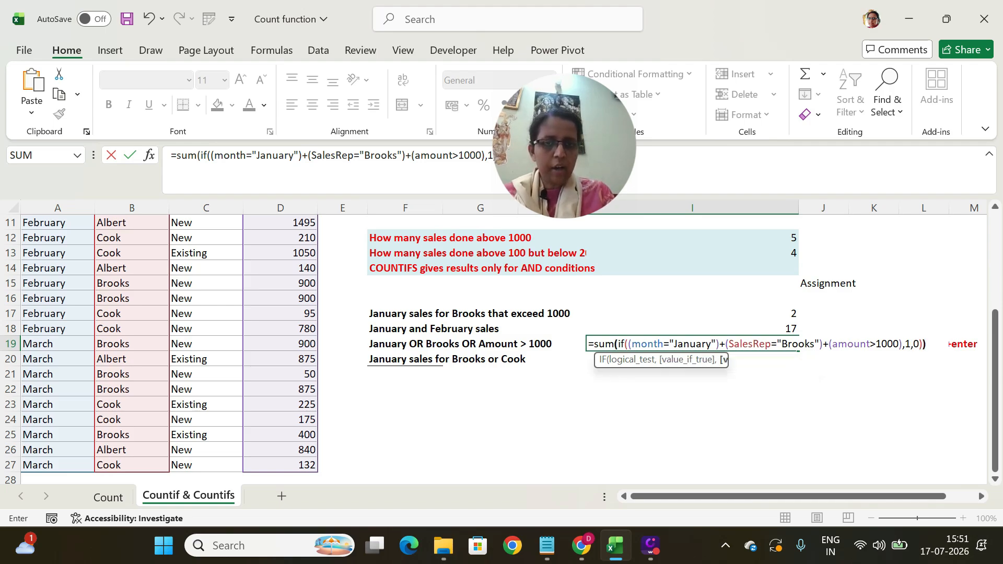
key("ctrl+shift+Return")
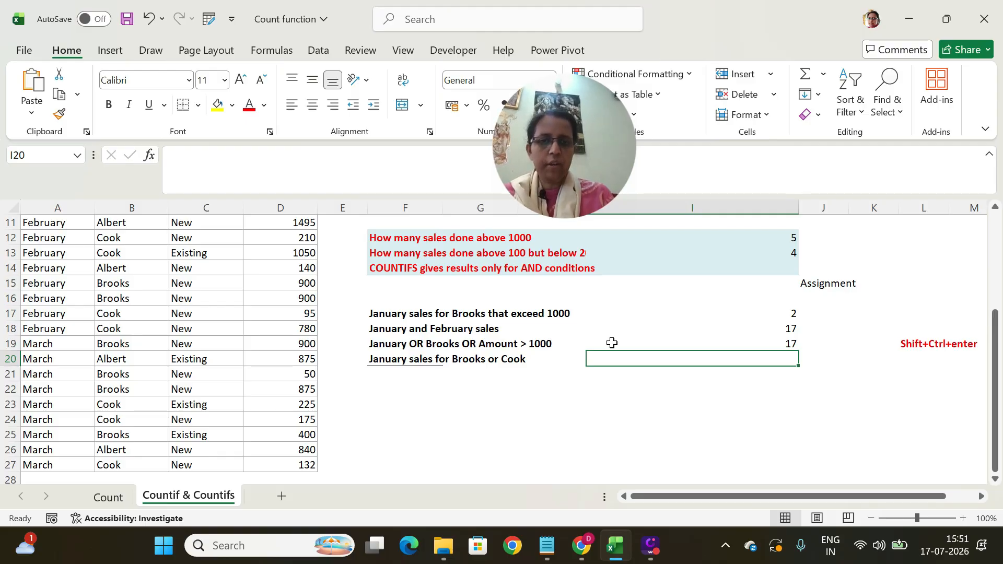
In I20, count January sales for either rep named in F20 with the array formula =SUM(IF((month="January")*((SalesRep=first rep)+(SalesRep=second rep)),1,0))
type("=")
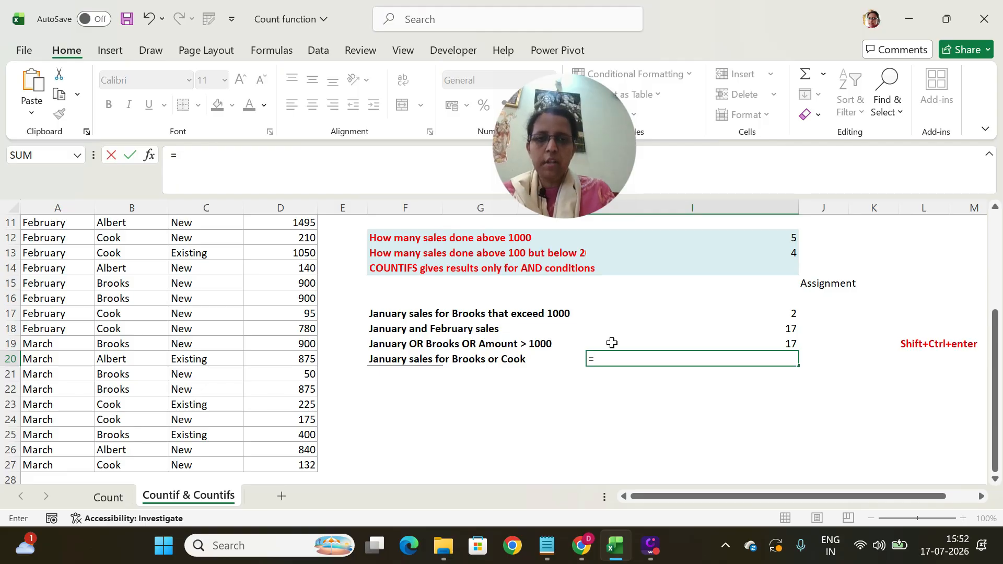
type("s")
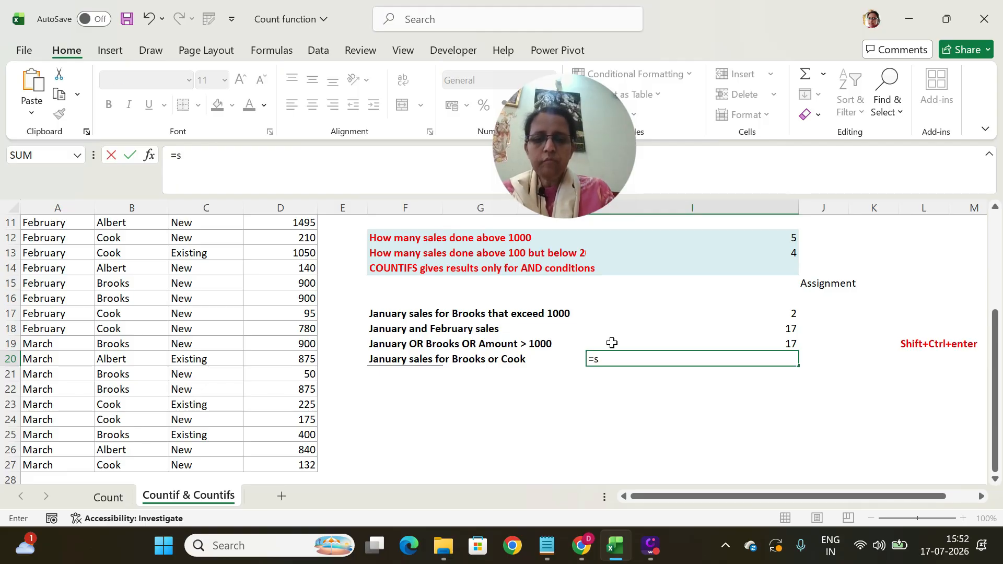
type("um(i")
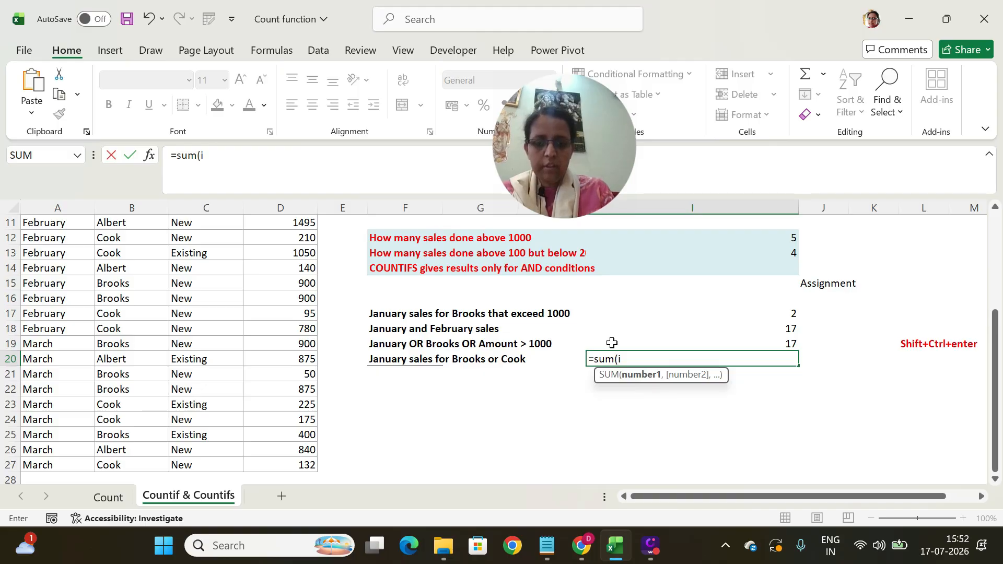
type("f((")
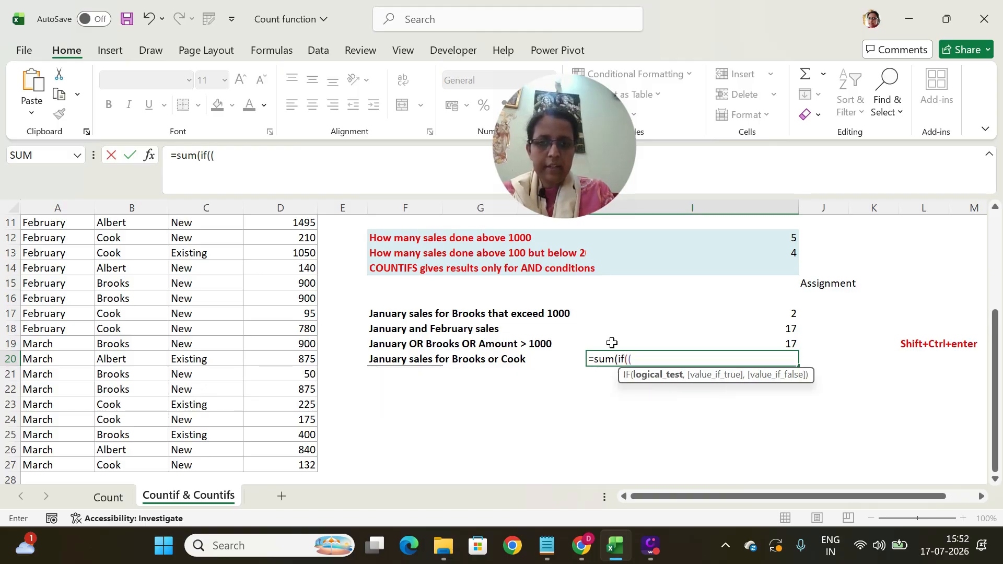
type("m")
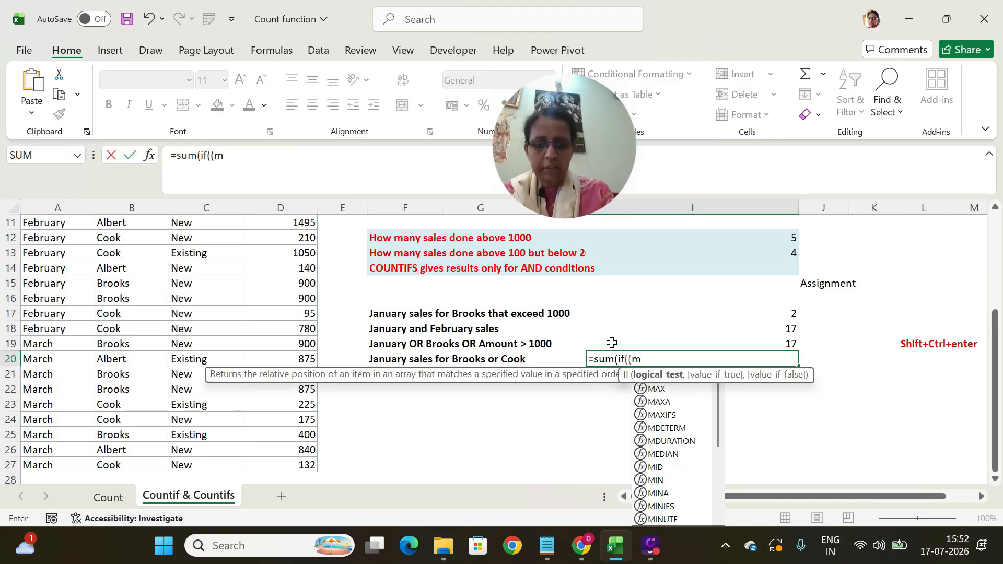
type("onth=")
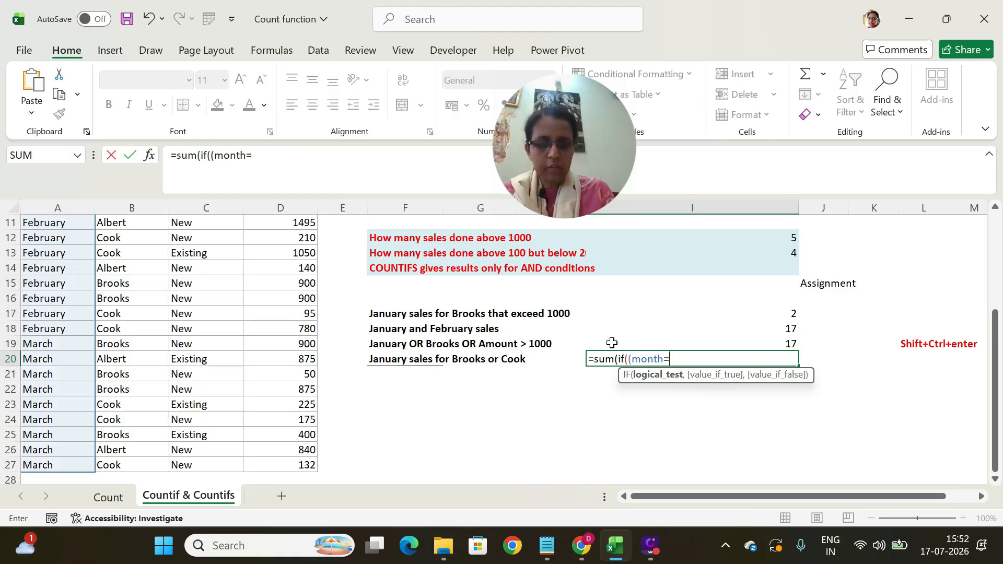
type("\"J")
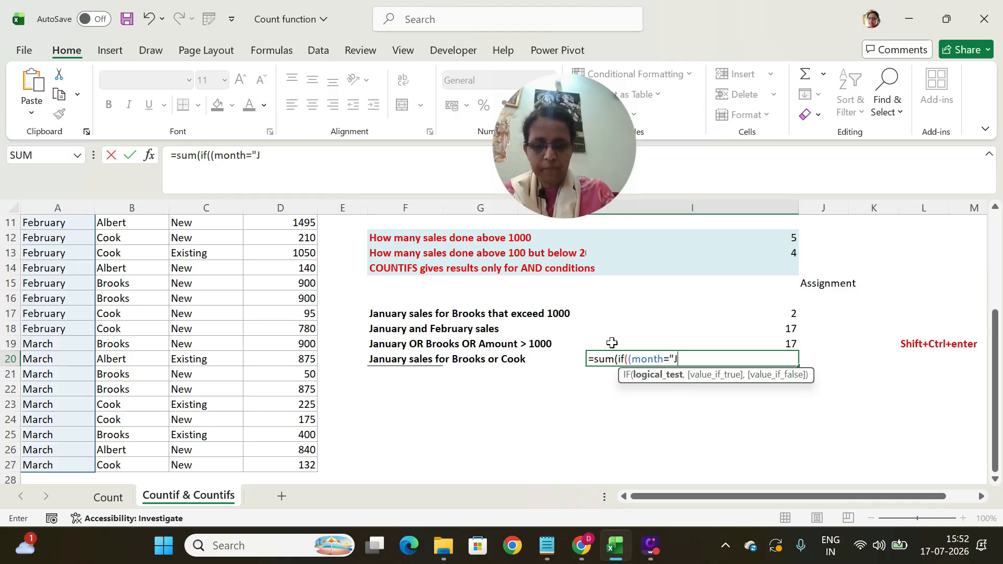
type("anuary\"")
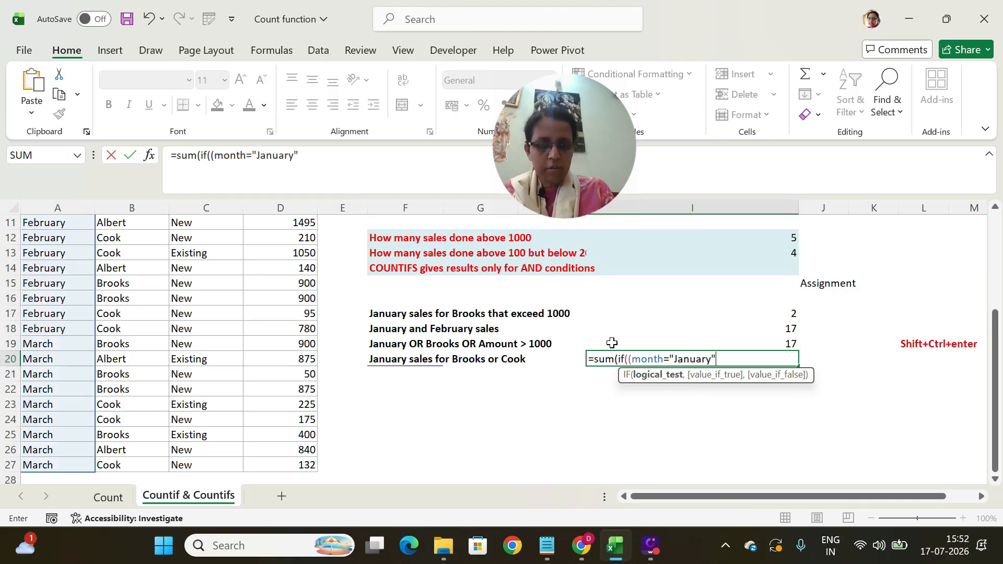
type(")")
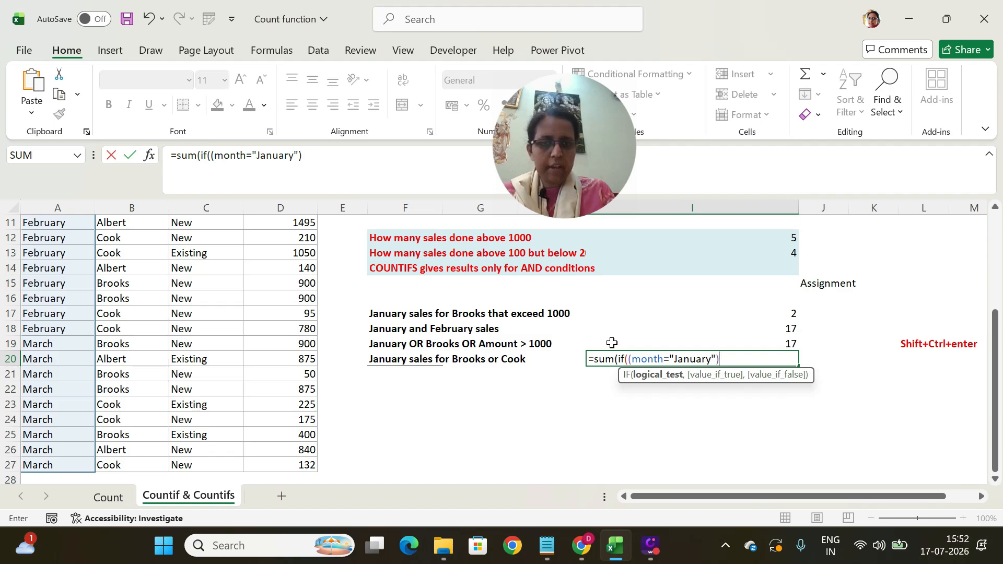
type("*")
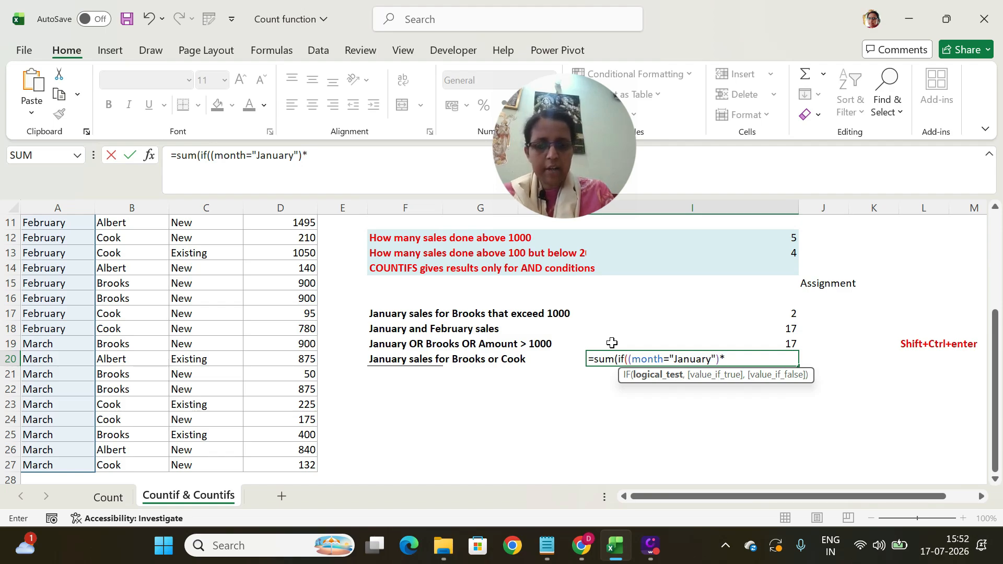
type("(")
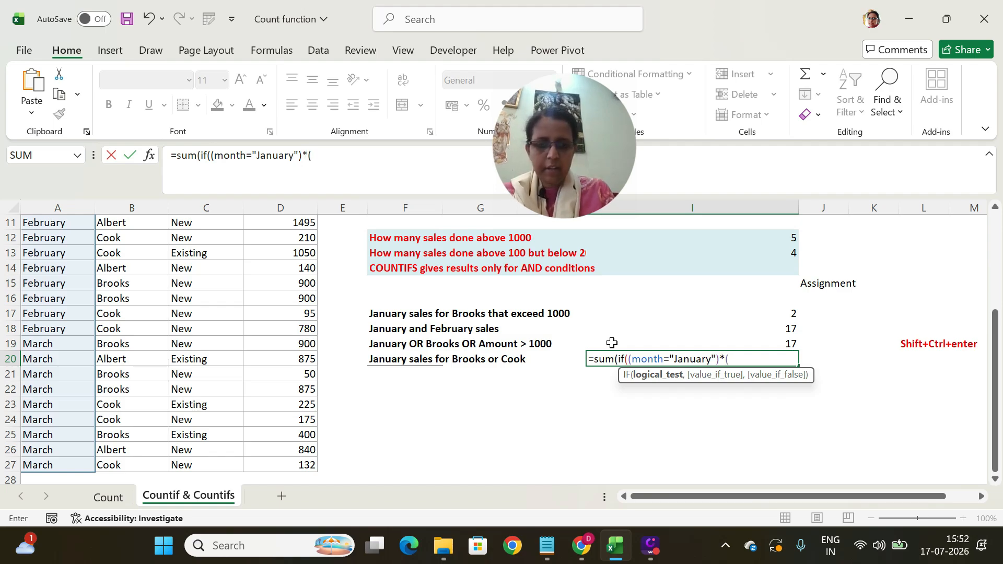
type("(")
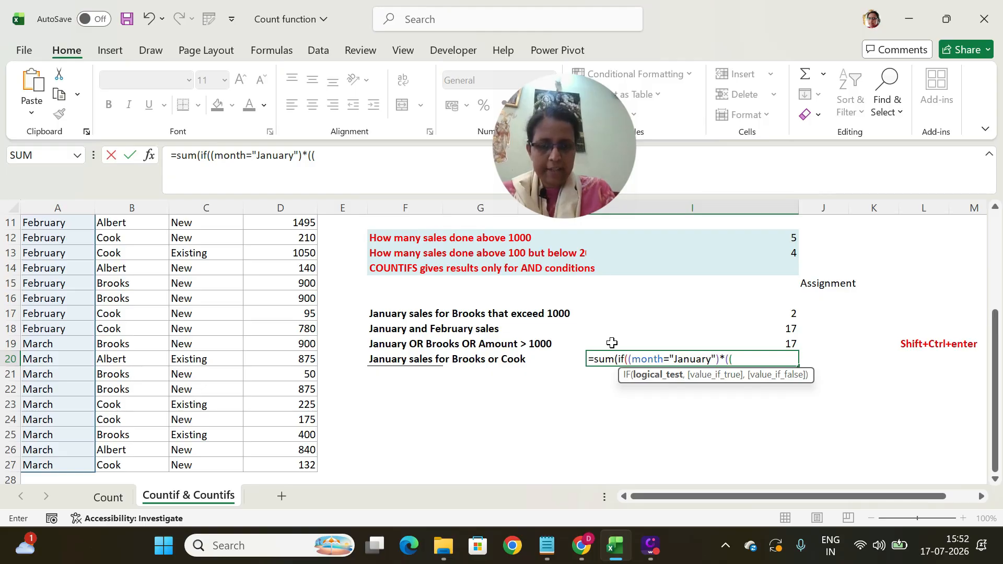
type("mo")
key("BackSpace")
key("BackSpace")
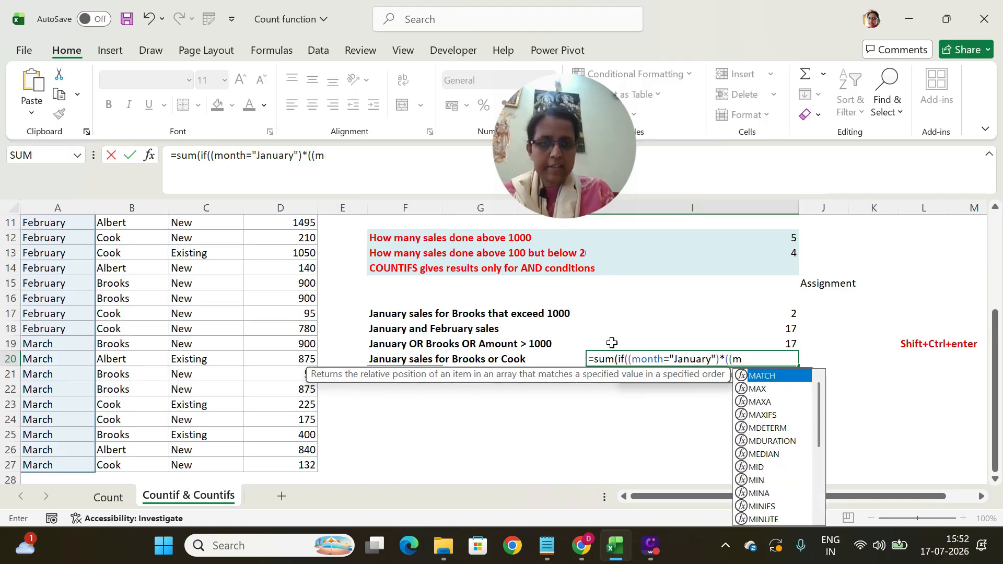
type("sales")
key("Tab")
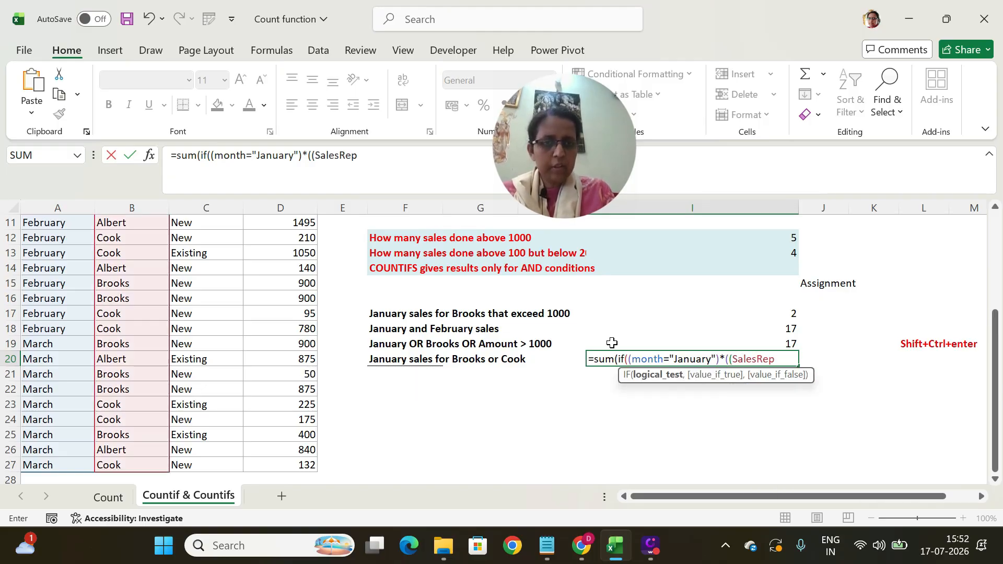
type("=\"")
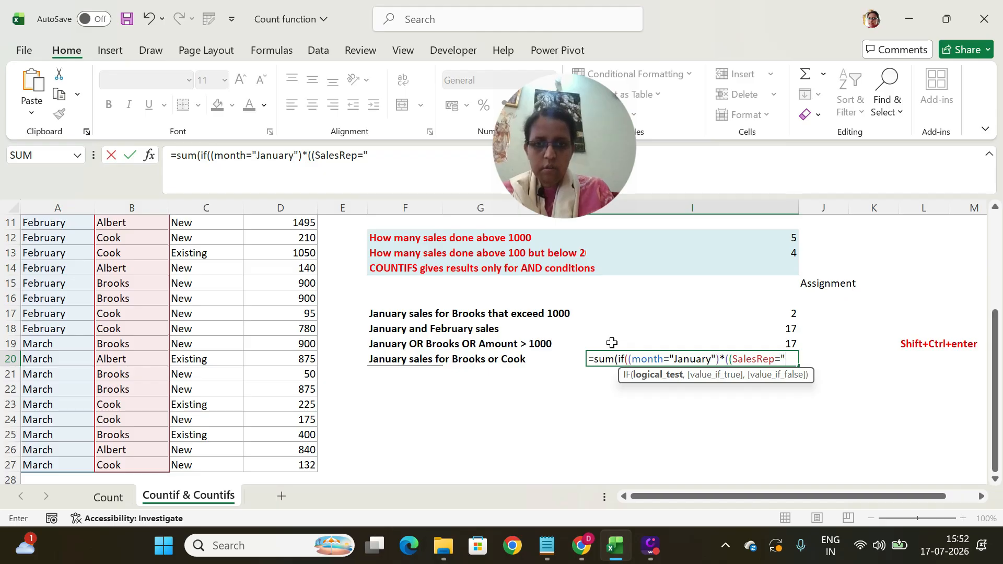
type("Brooks\"")
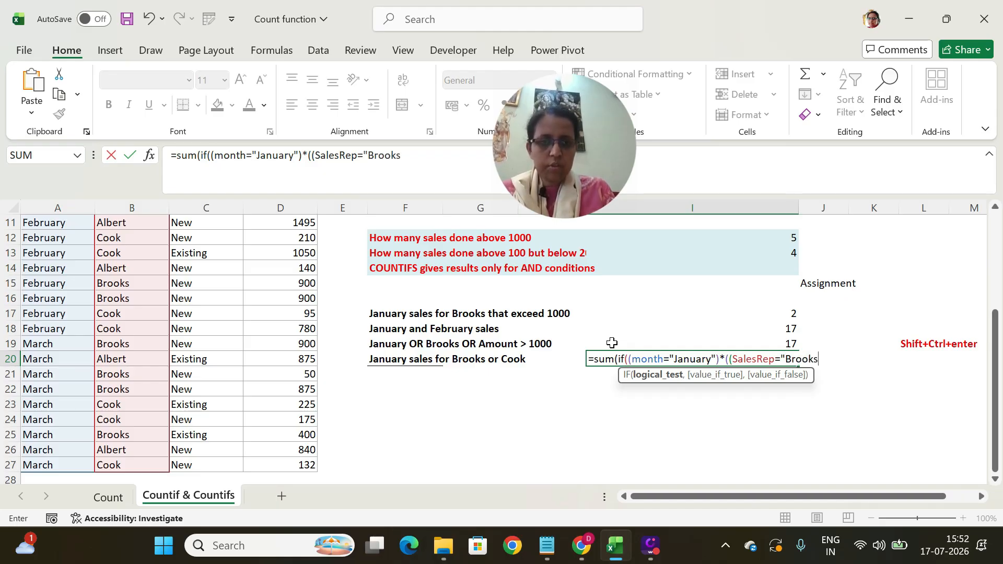
type(")")
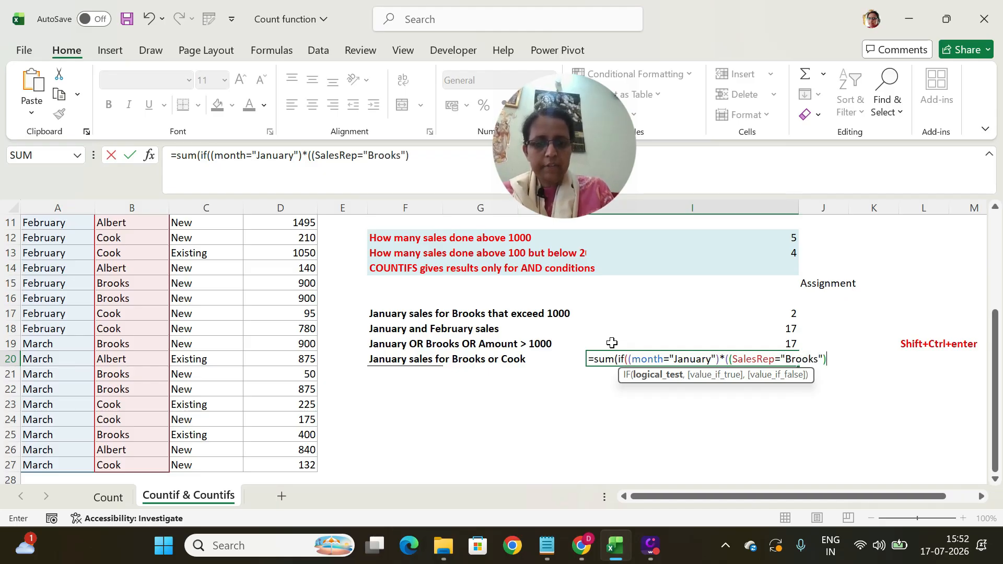
type("+(")
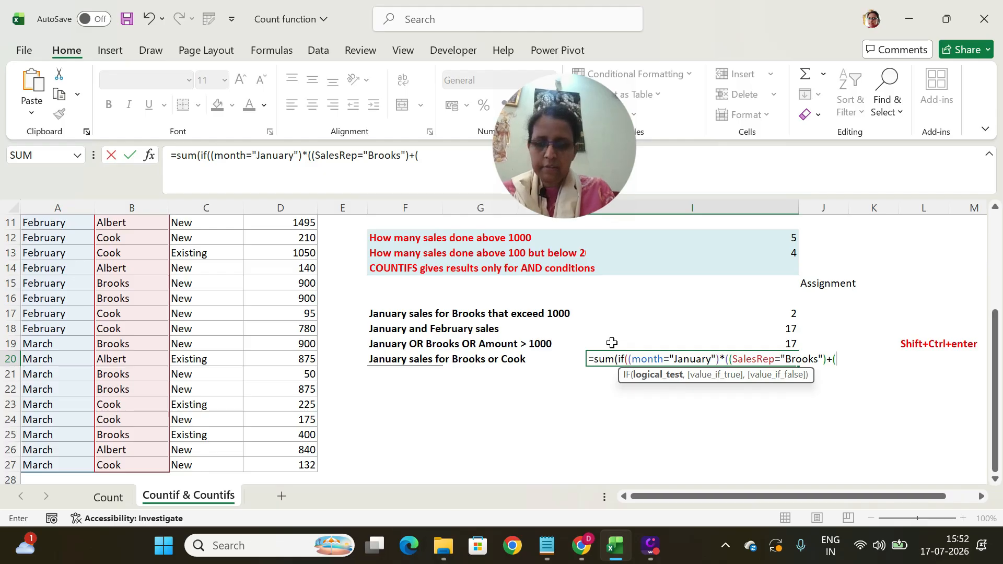
type("salae")
key("BackSpace")
key("BackSpace")
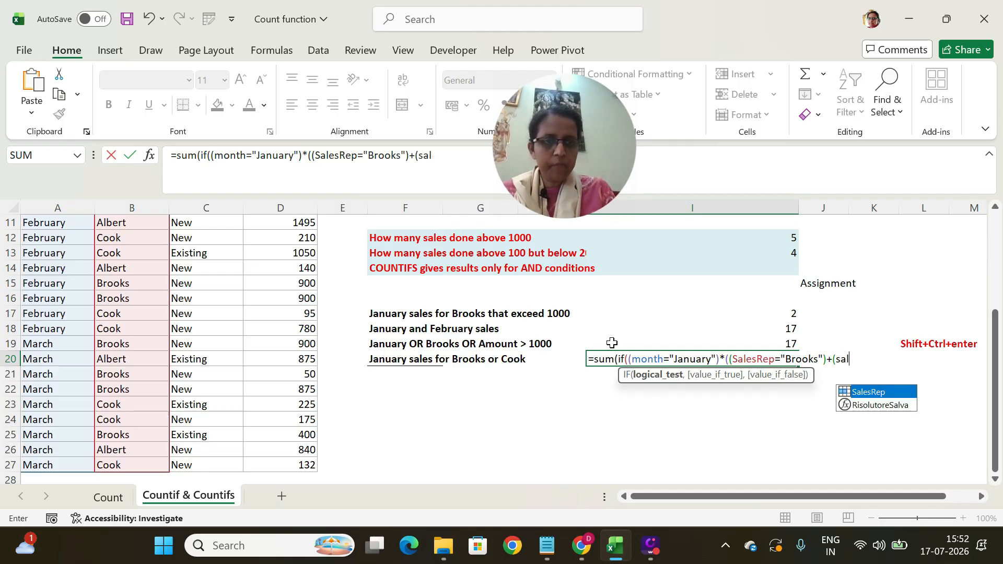
key("Tab")
type("=")
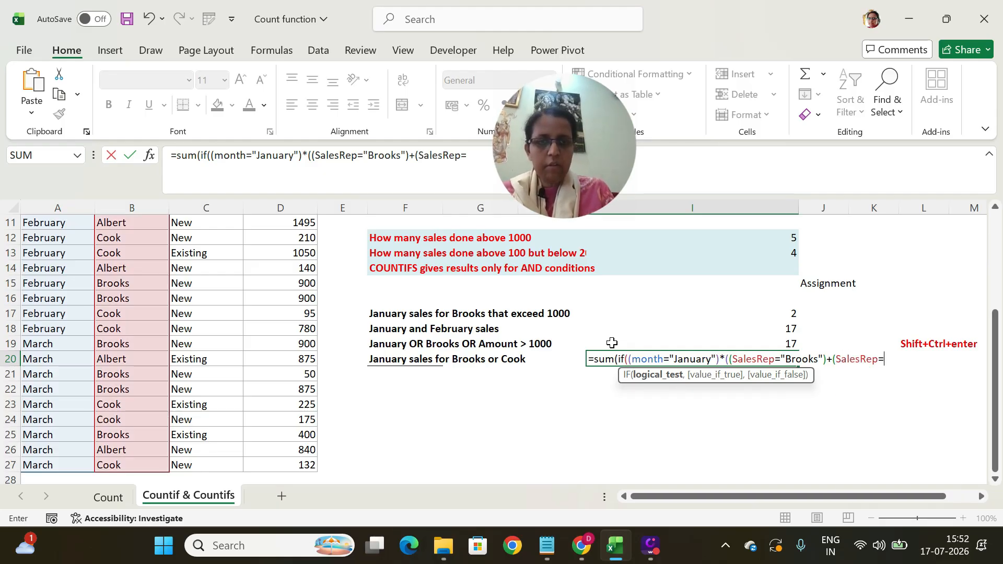
type("\"")
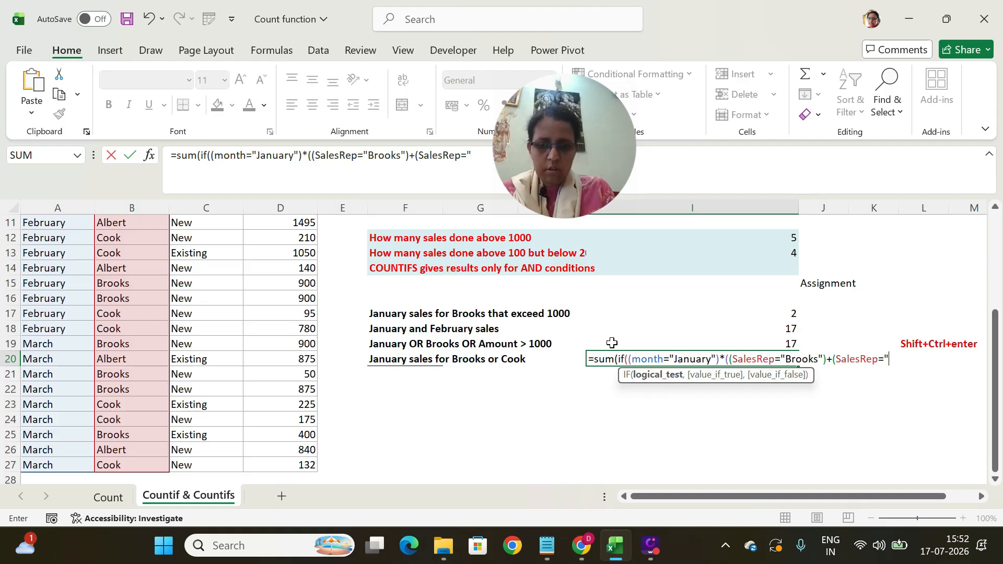
type("Cook")
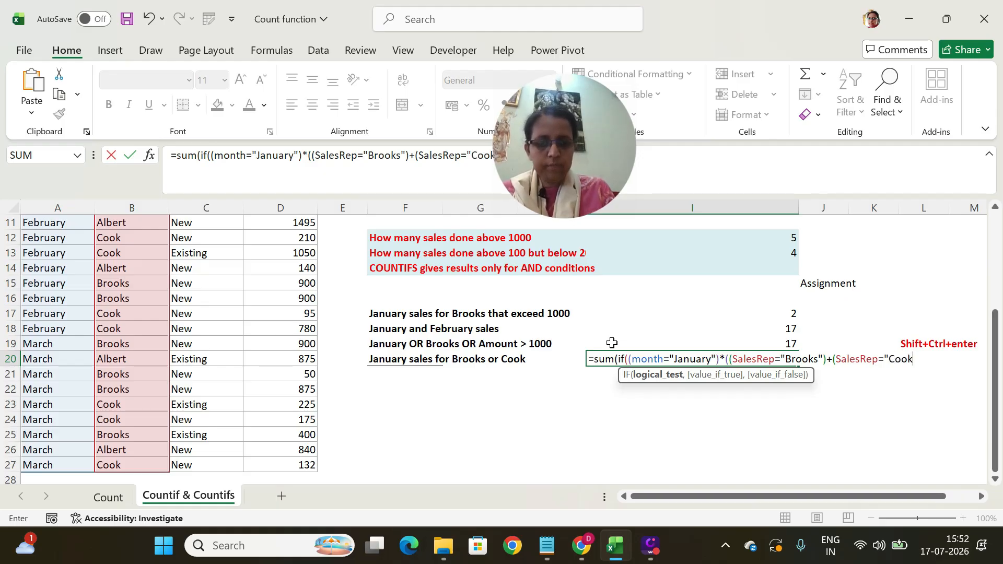
type("\")")
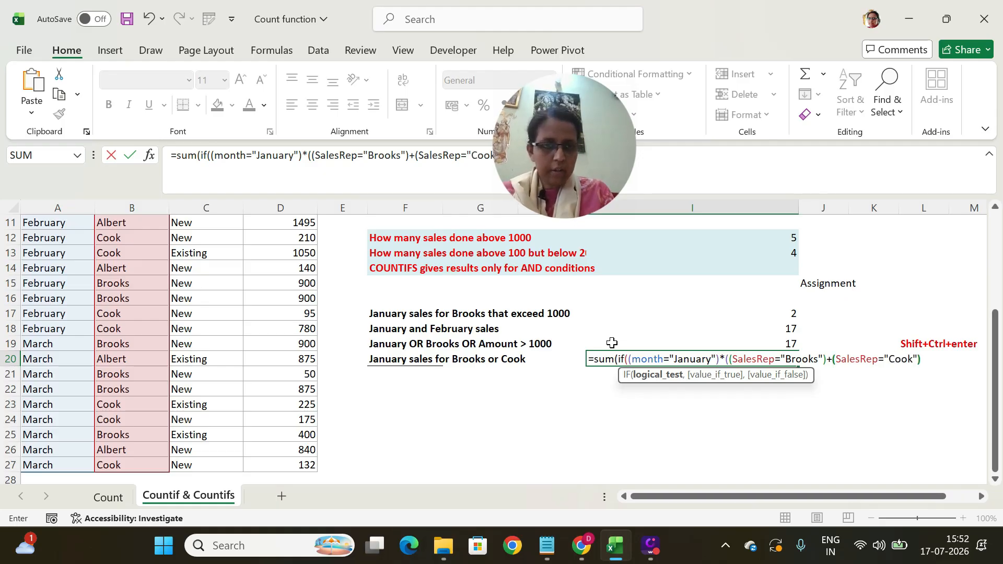
type(")")
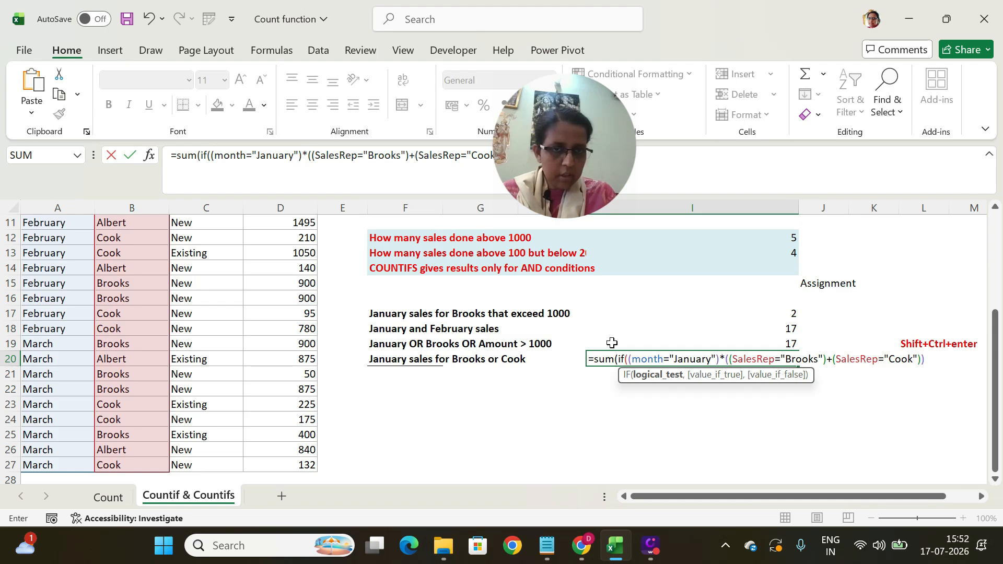
type(",1")
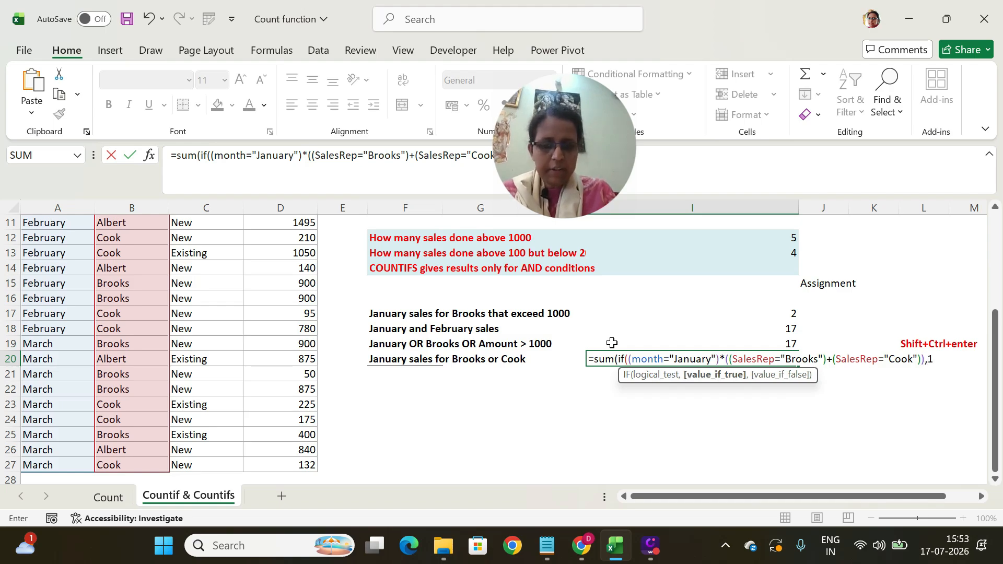
type(",0")
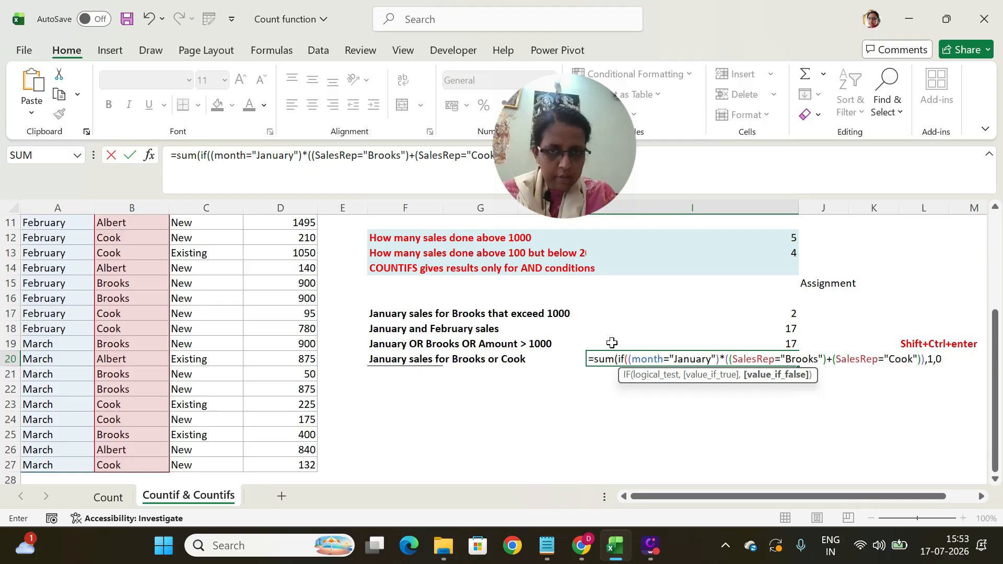
type(")")
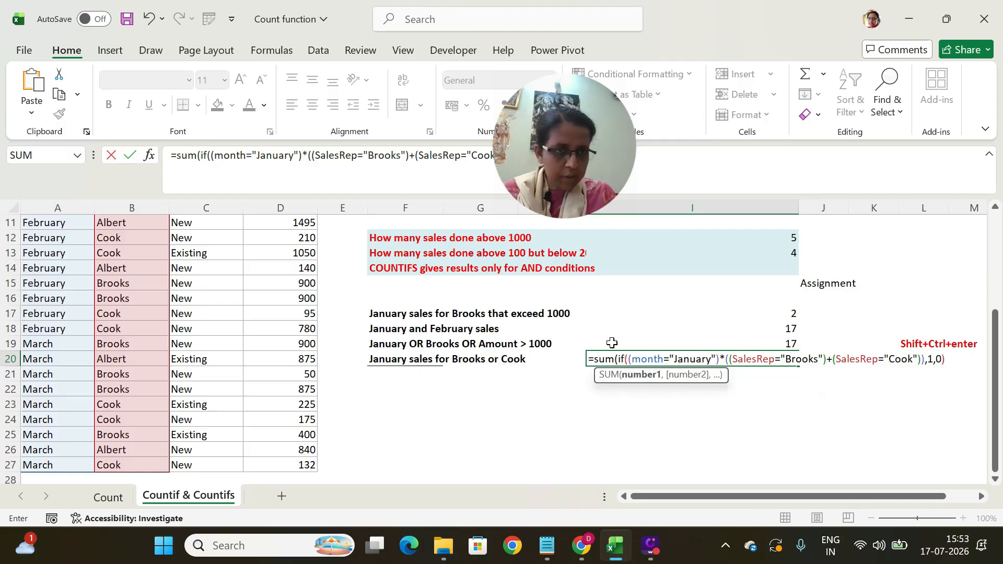
type(")")
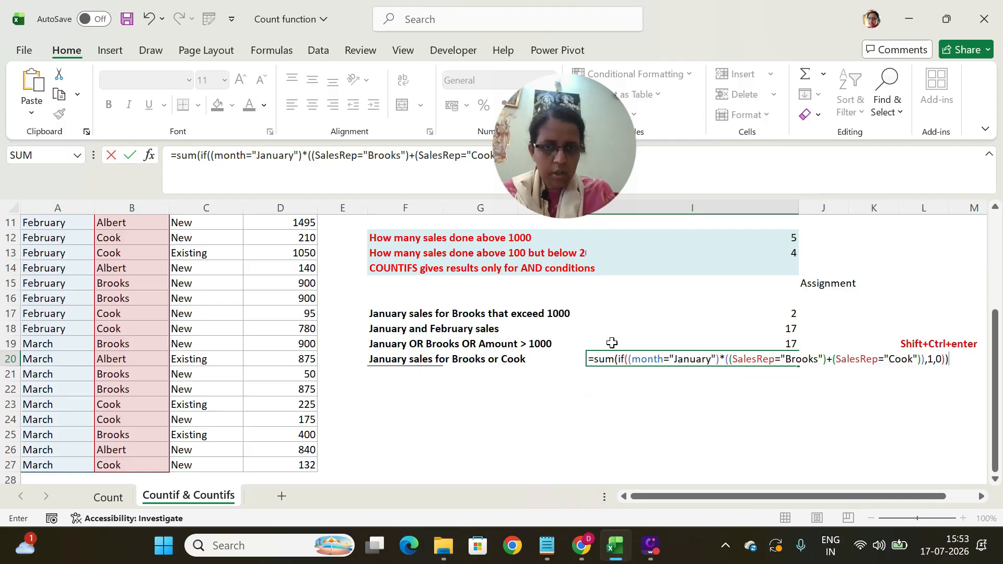
key("ctrl+shift+Return")
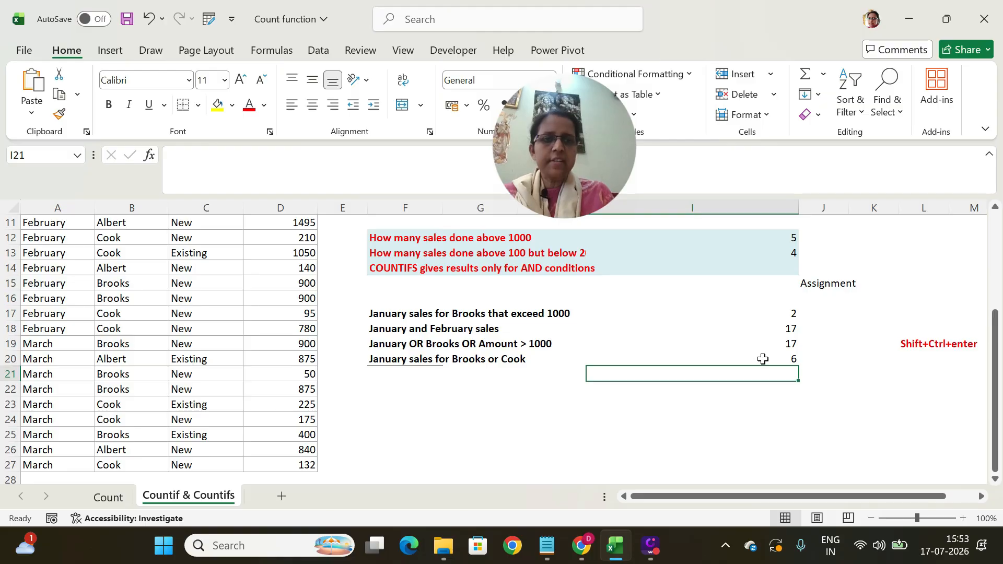